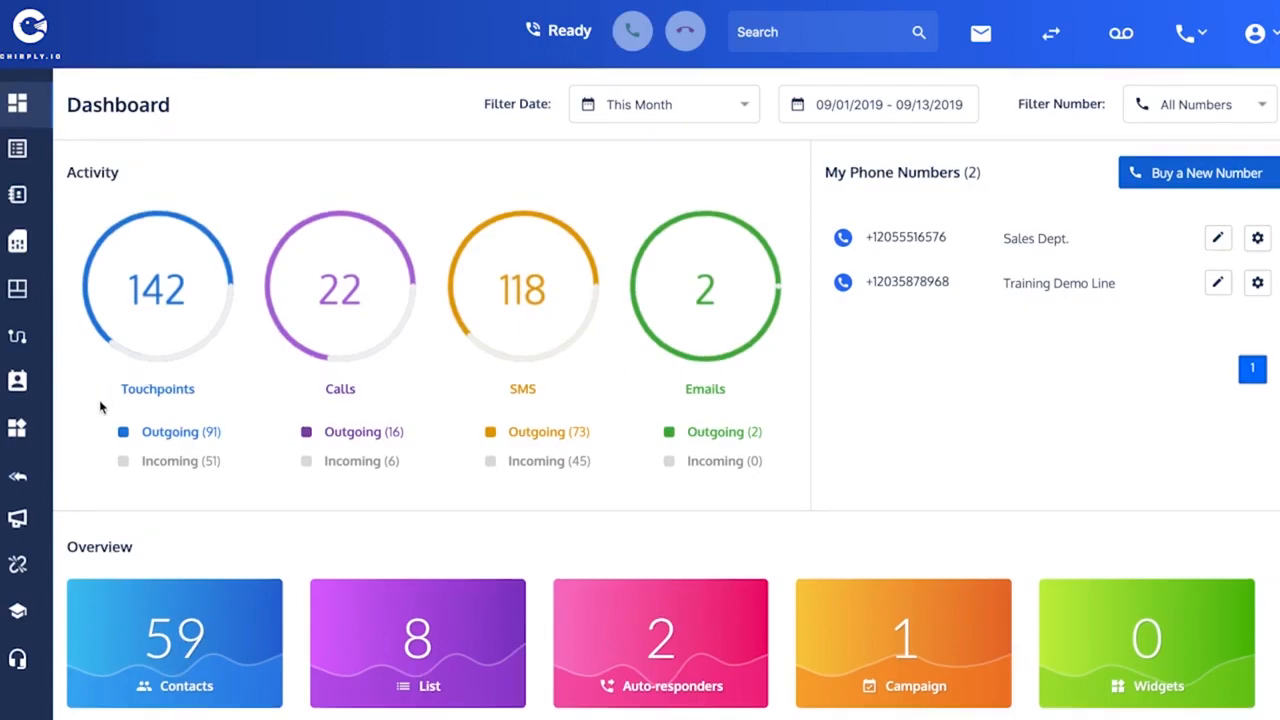
- Open the Facebook Leads Follow-Up campaign in its Campaign Builder
{"action": "left_click", "coordinate": [17, 519]}
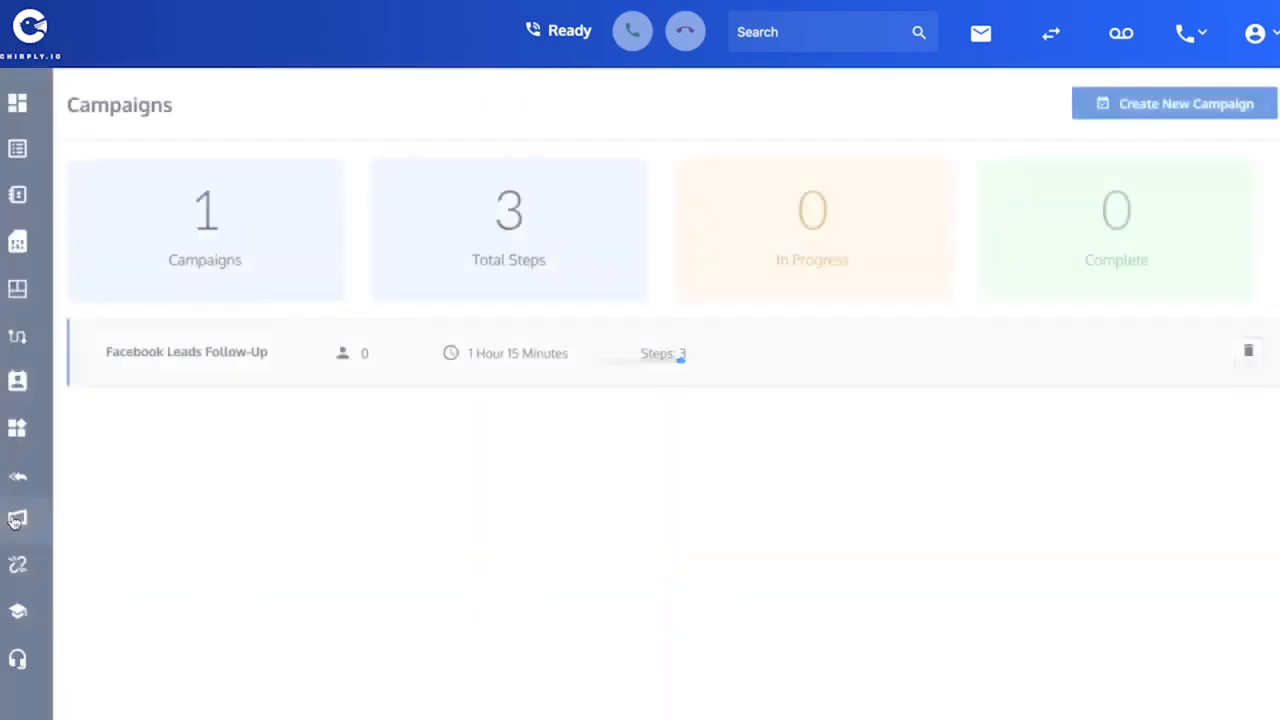
{"action": "left_click", "coordinate": [182, 358]}
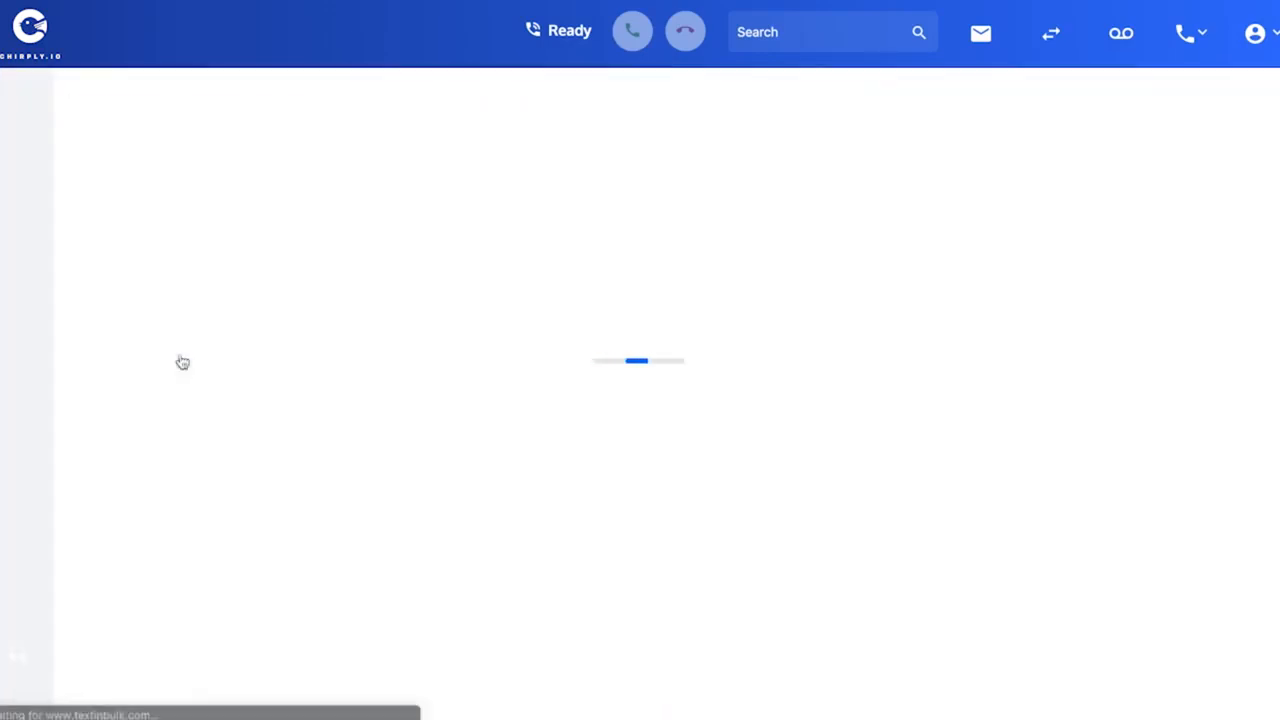
{"action": "left_click", "coordinate": [198, 163]}
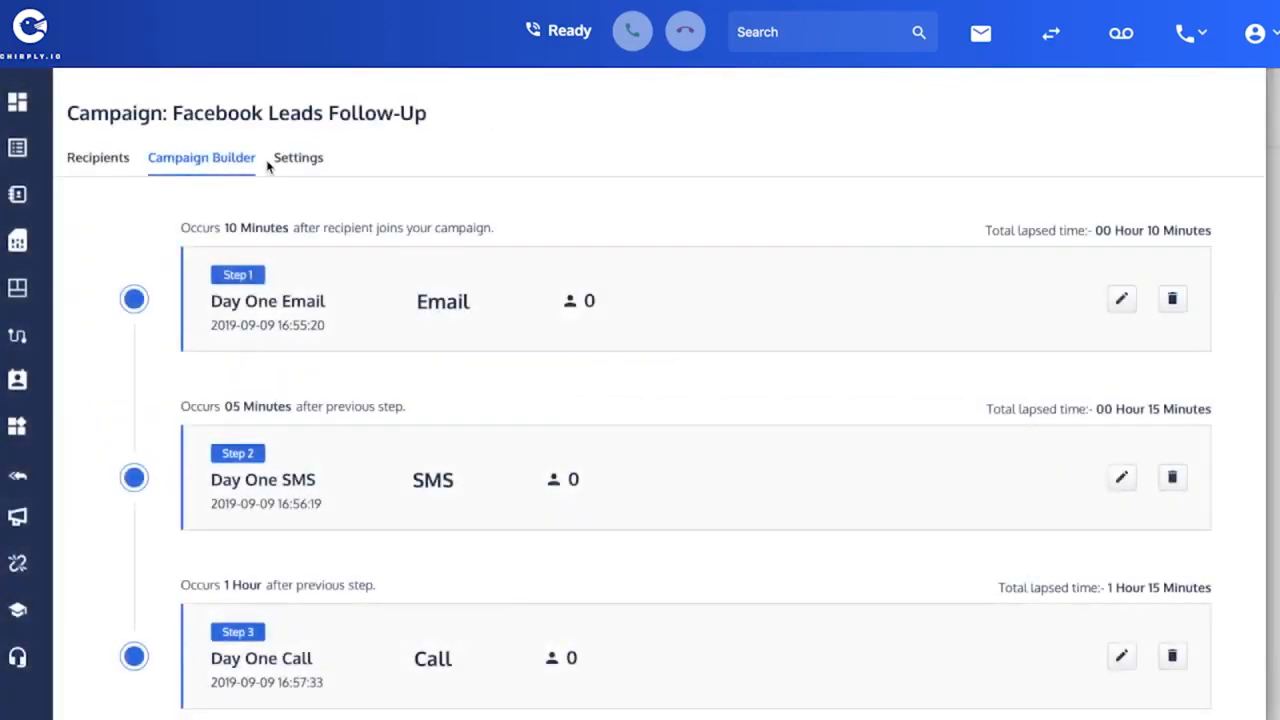
- Add a new campaign step named Sales Bridge call with its timing set to Immediately
{"action": "scroll", "coordinate": [656, 199], "scroll_direction": "down", "scroll_amount": 2}
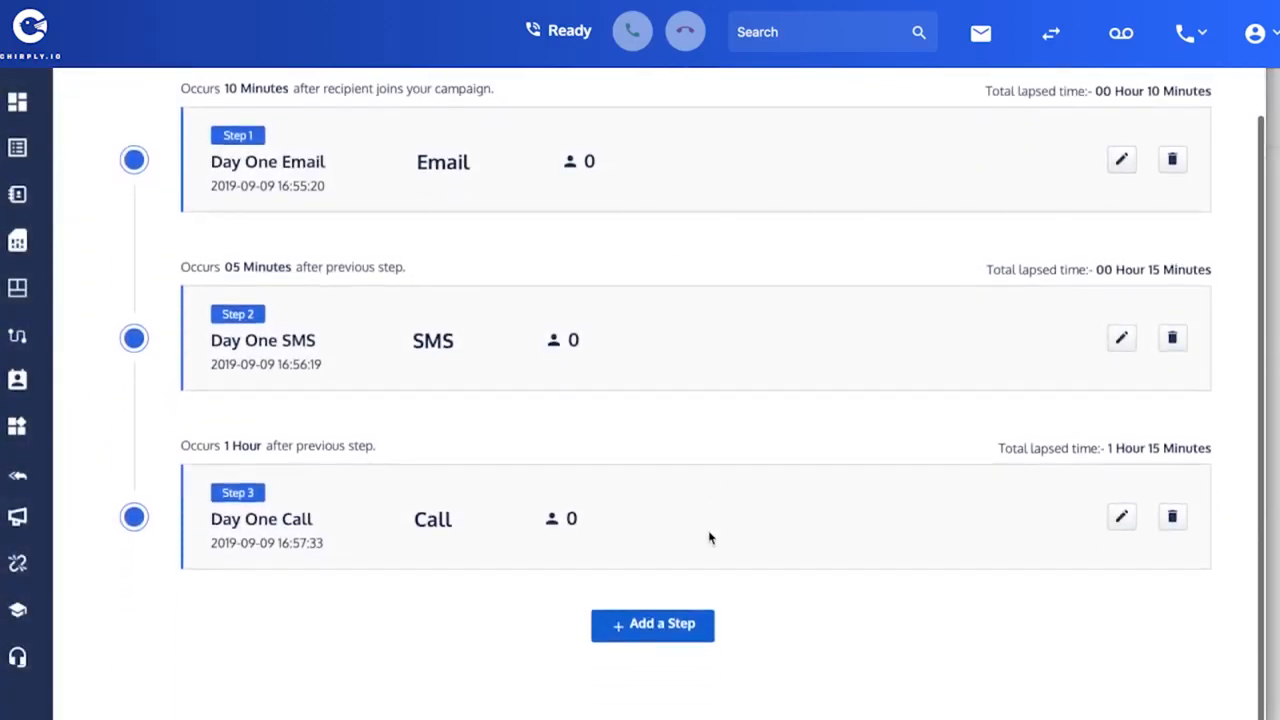
{"action": "left_click", "coordinate": [660, 626]}
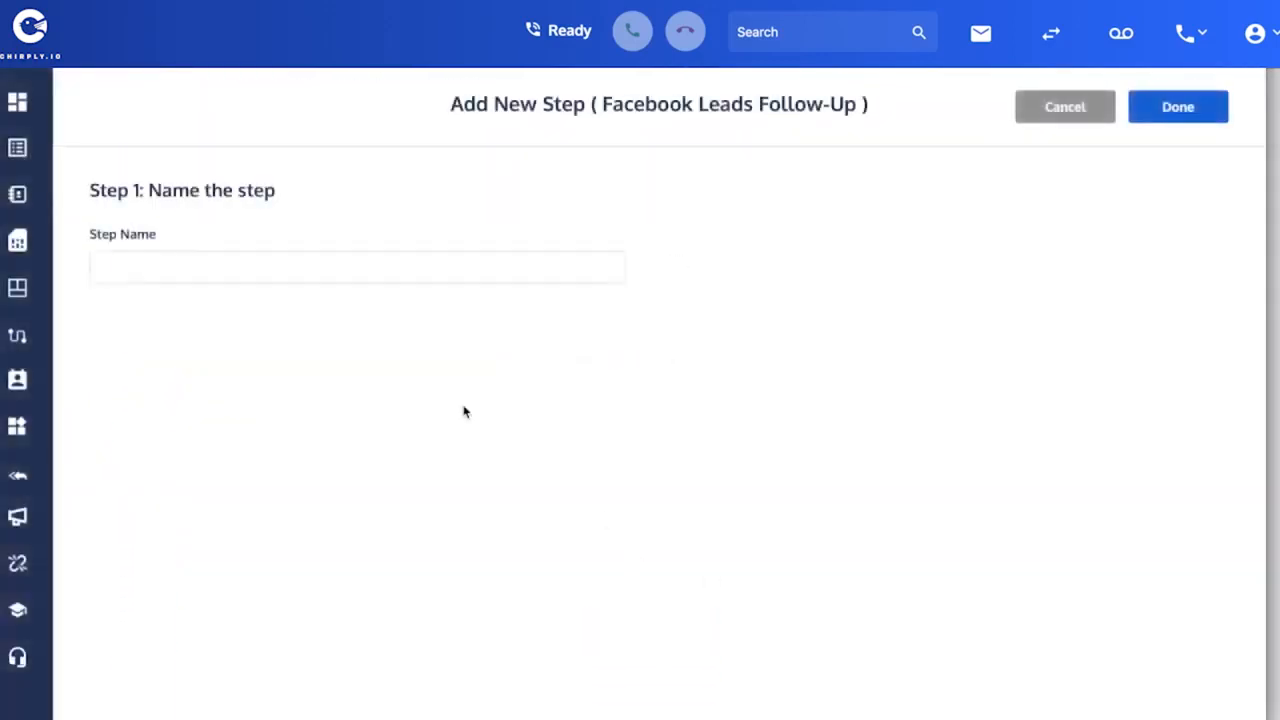
{"action": "left_click", "coordinate": [220, 266]}
{"action": "type", "text": "Sal"}
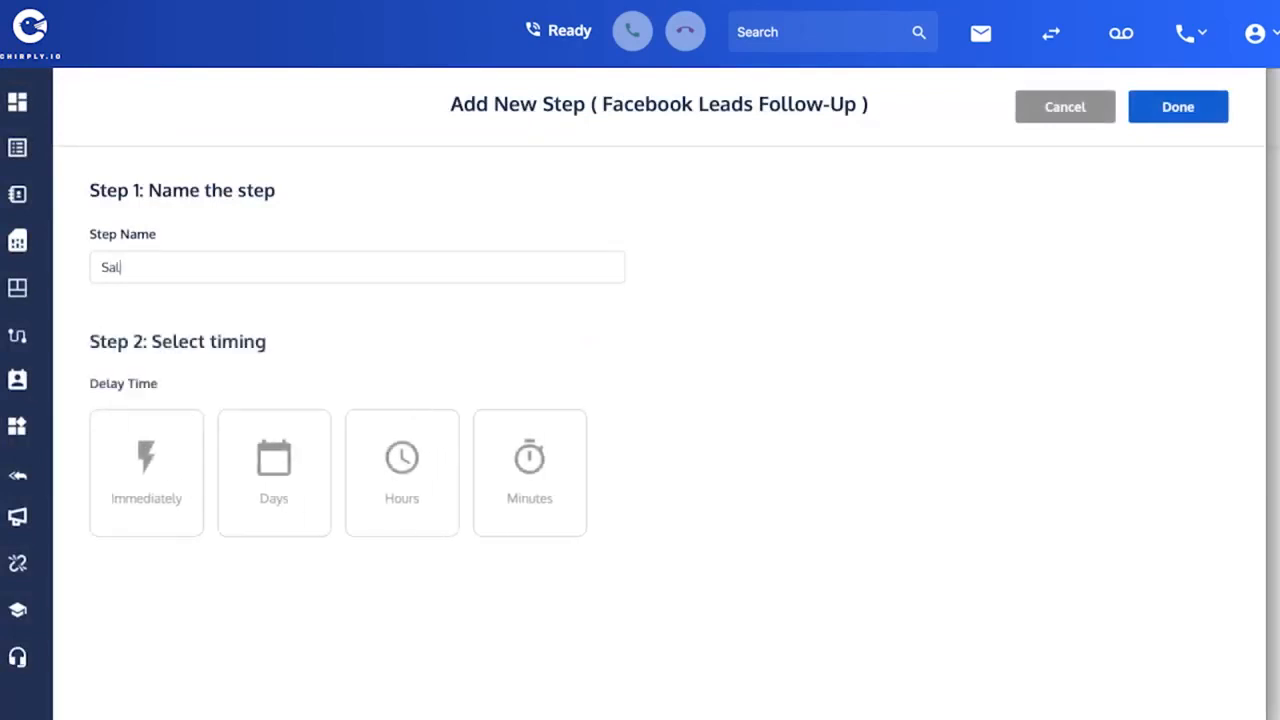
{"action": "type", "text": "es B"}
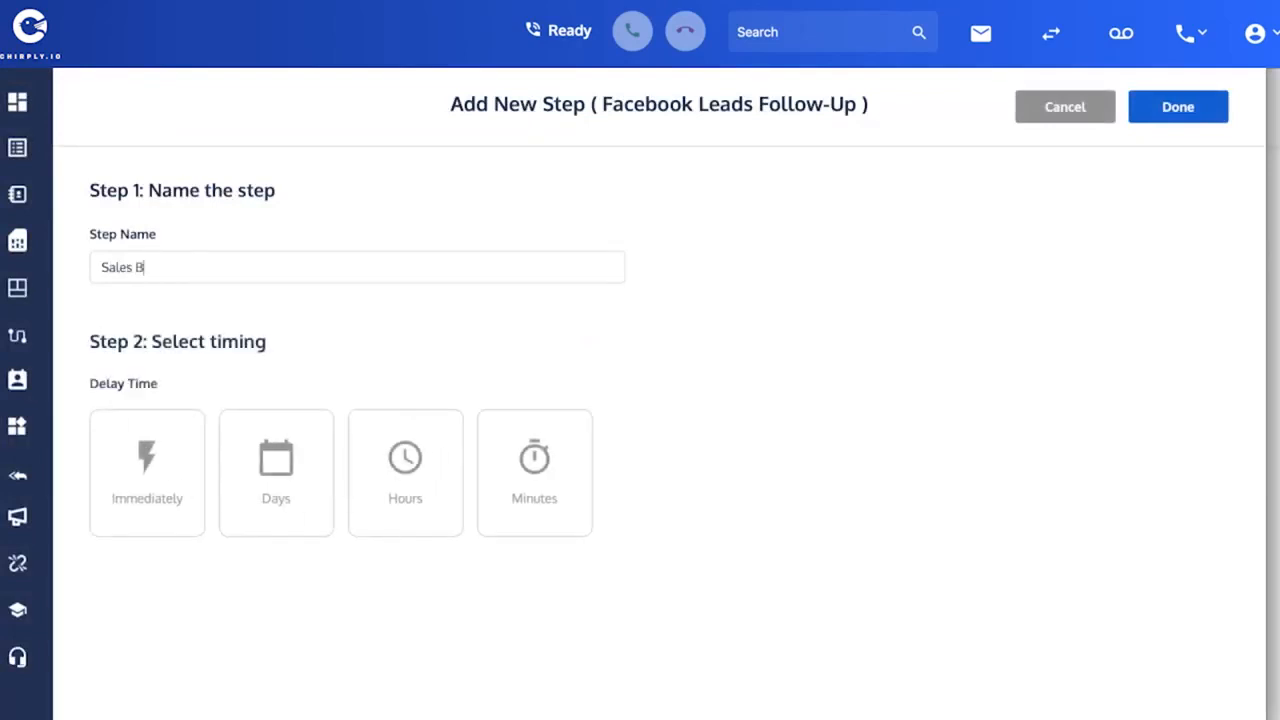
{"action": "type", "text": "ridge call"}
{"action": "left_click", "coordinate": [150, 465]}
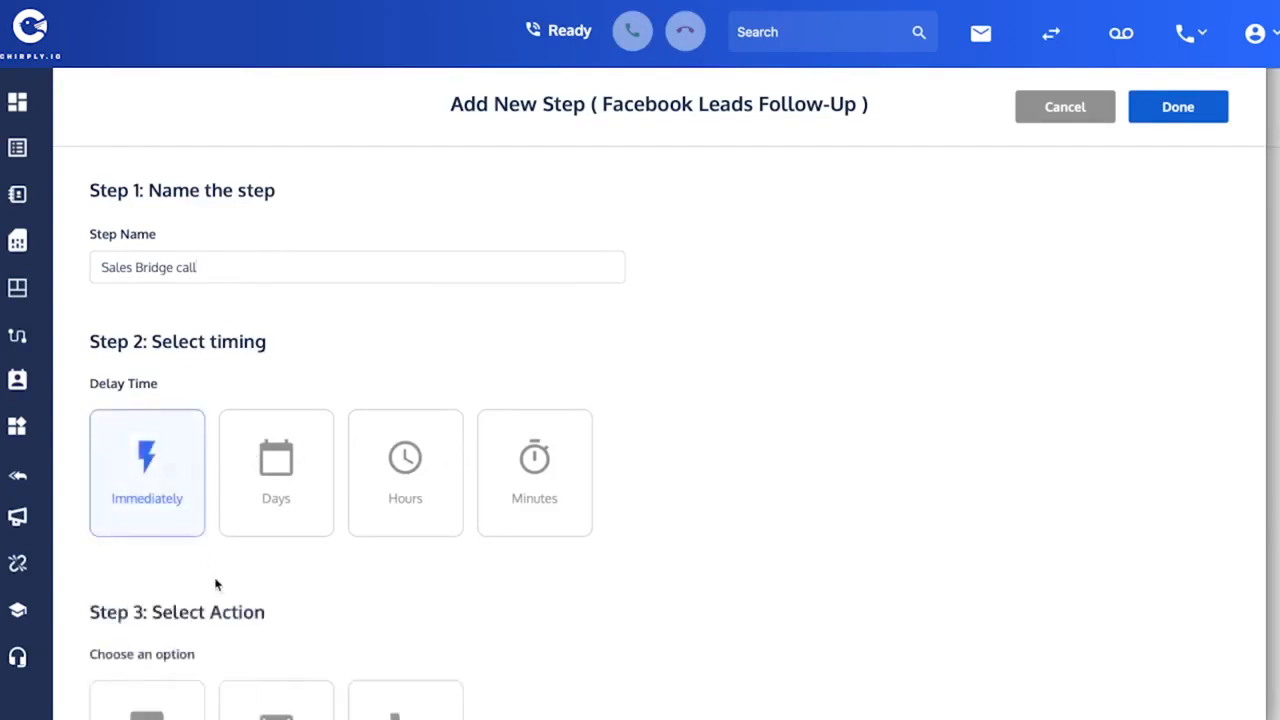
- Choose Phonecall as the step's action and Sales Bridge as its content type
{"action": "scroll", "coordinate": [215, 585], "scroll_direction": "down", "scroll_amount": 2}
{"action": "left_click", "coordinate": [405, 572]}
{"action": "scroll", "coordinate": [665, 475], "scroll_direction": "up", "scroll_amount": 2}
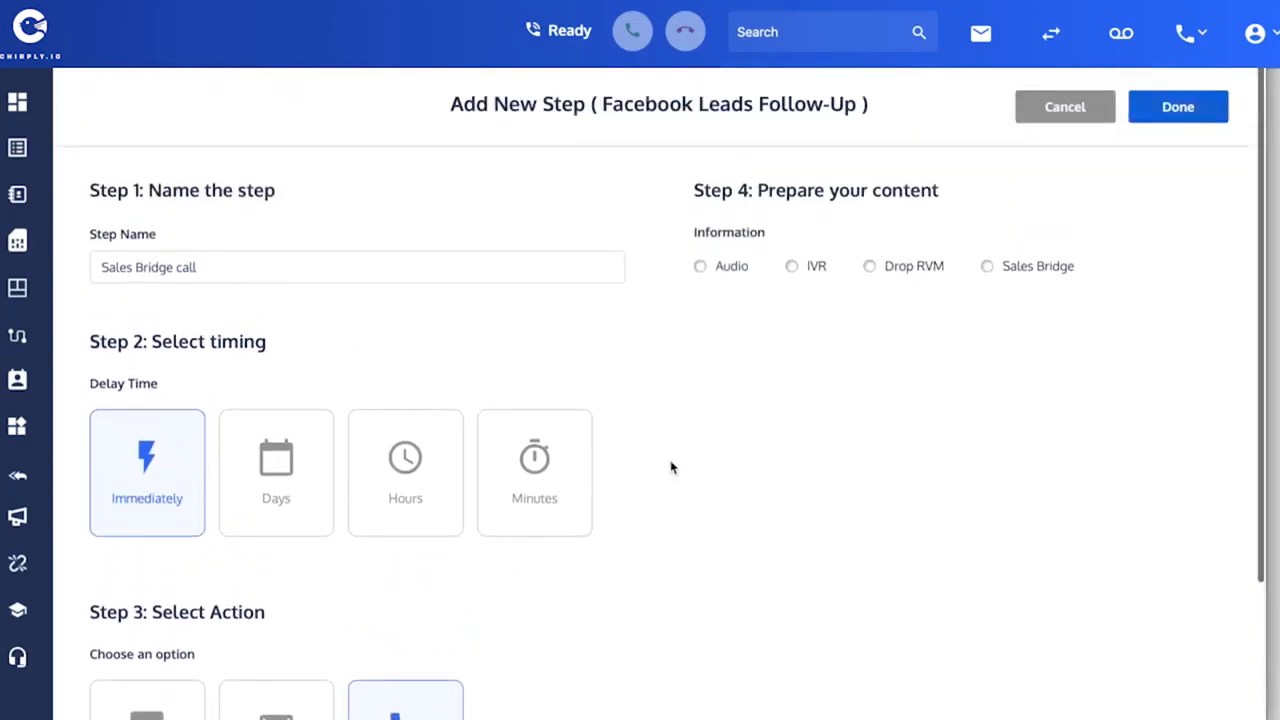
{"action": "left_click", "coordinate": [988, 268]}
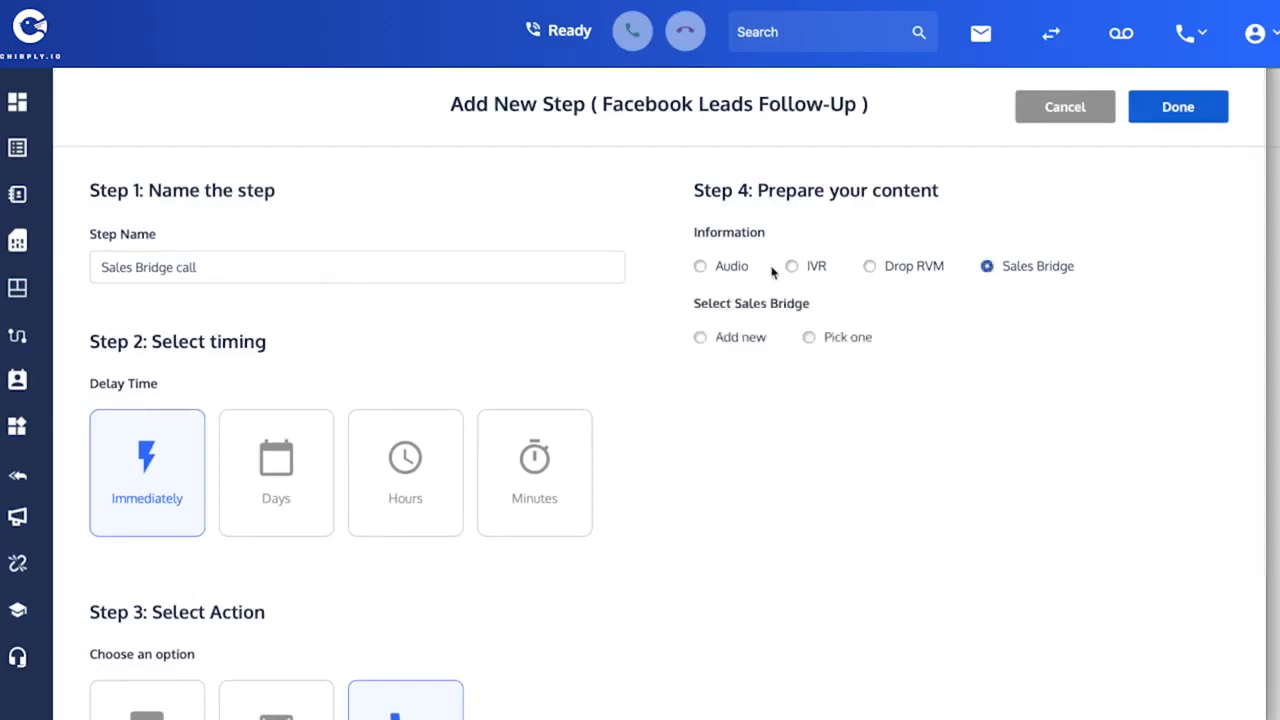
{"action": "left_click", "coordinate": [700, 338]}
{"action": "scroll", "coordinate": [746, 441], "scroll_direction": "down", "scroll_amount": 3}
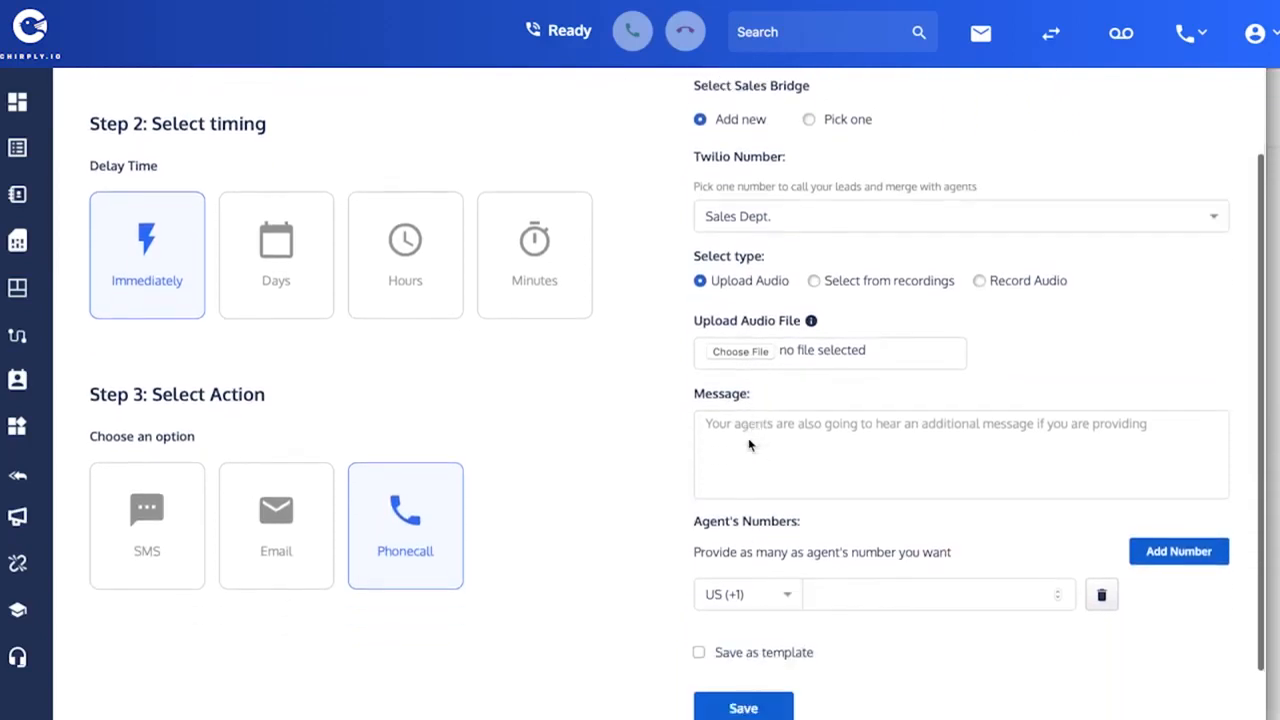
{"action": "scroll", "coordinate": [749, 444], "scroll_direction": "up", "scroll_amount": 2}
{"action": "scroll", "coordinate": [749, 444], "scroll_direction": "up", "scroll_amount": 1}
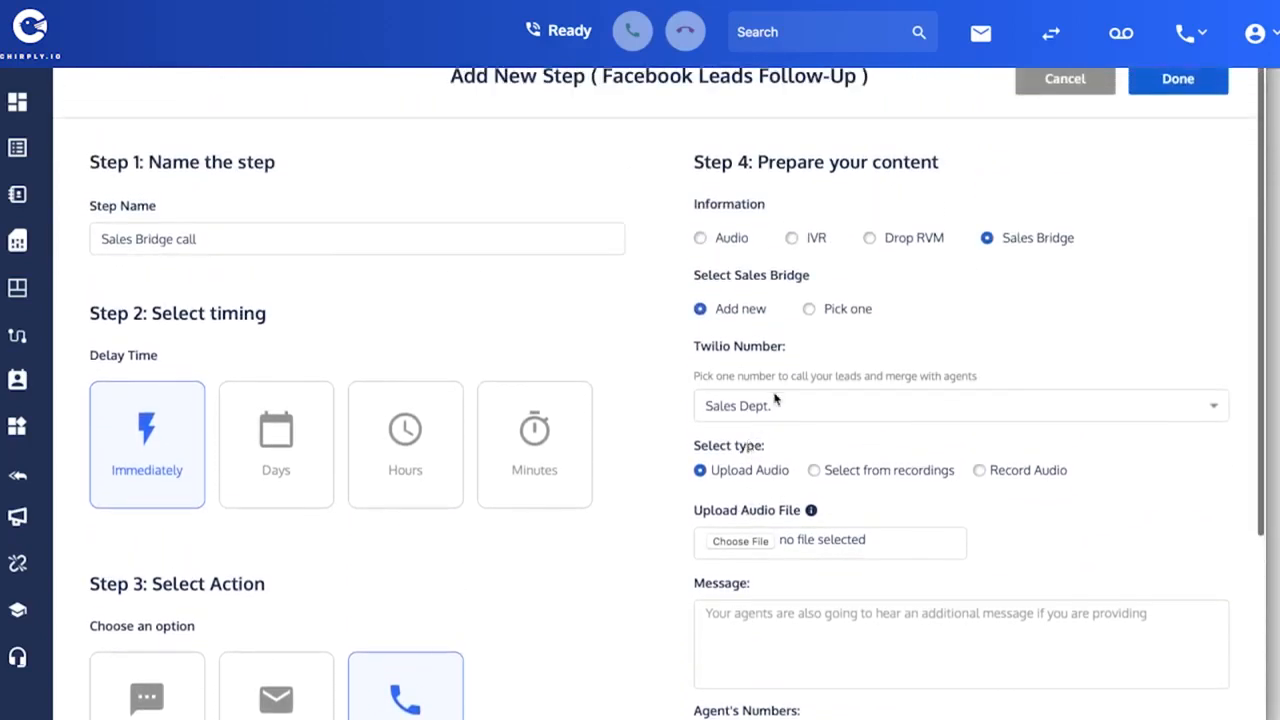
- Pick the existing Sales Bridge Demo template for the step and save it to the campaign
{"action": "left_click", "coordinate": [809, 312]}
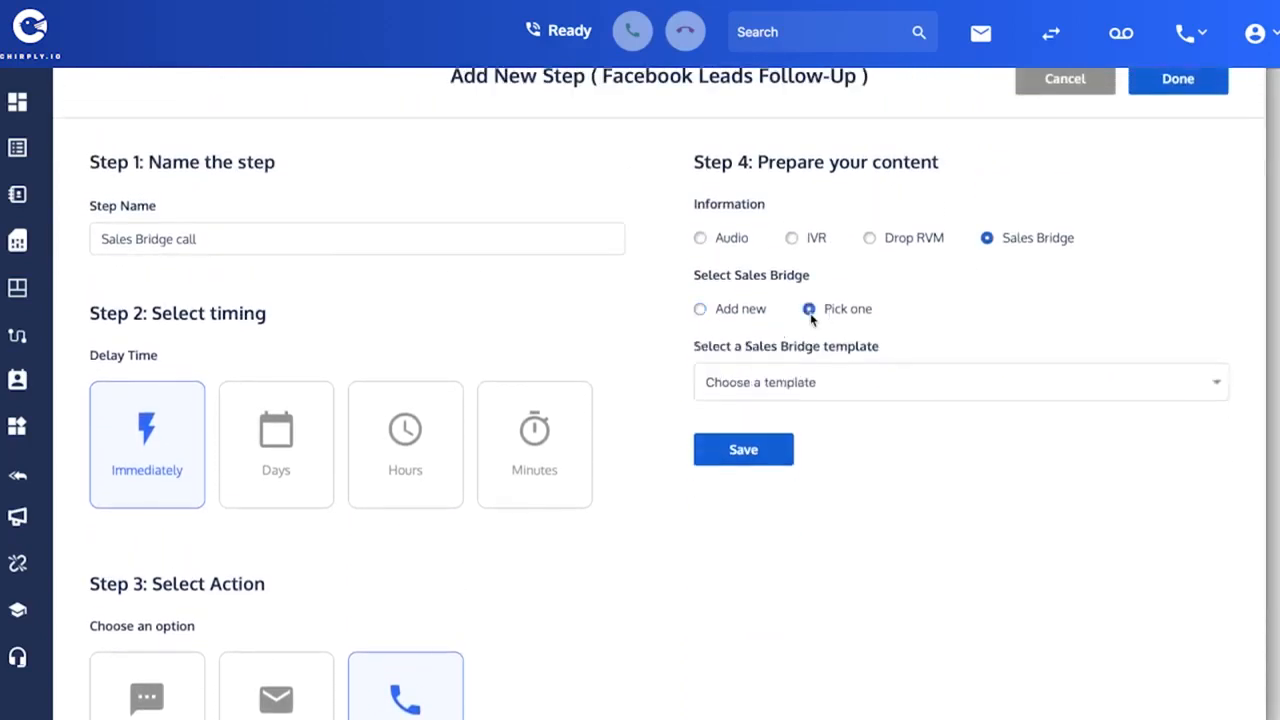
{"action": "left_click", "coordinate": [880, 382]}
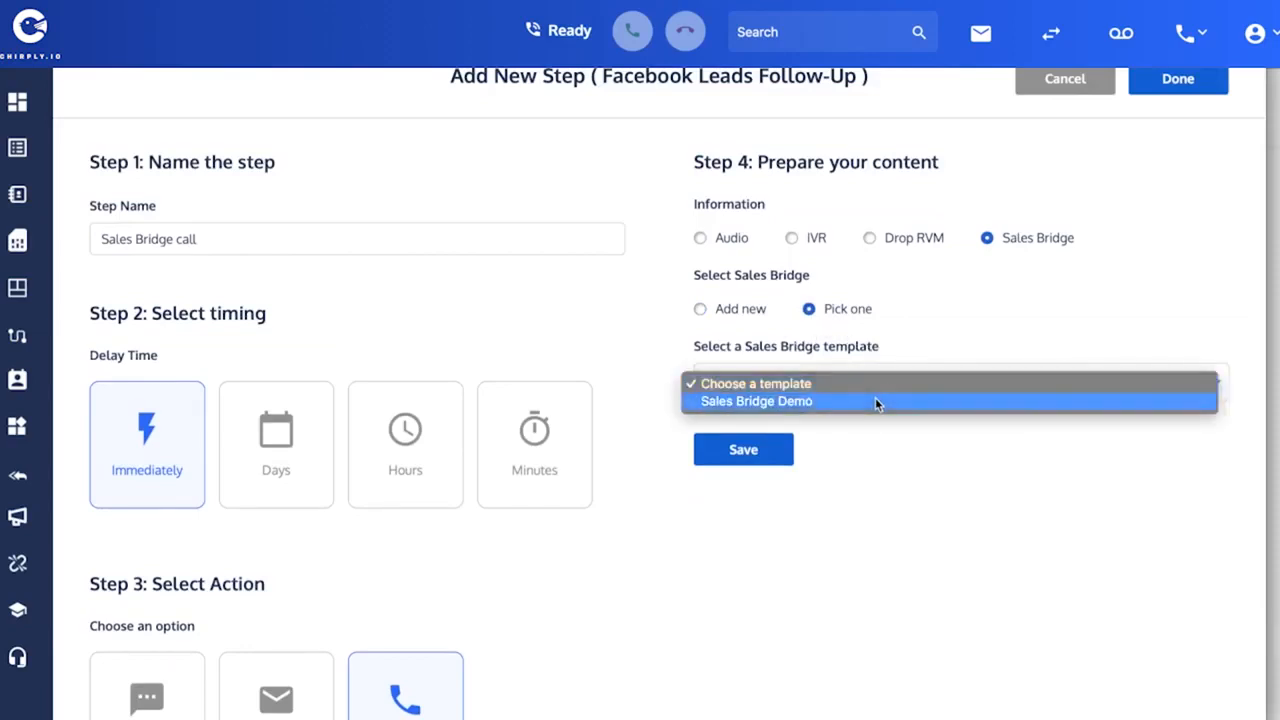
{"action": "left_click", "coordinate": [875, 400]}
{"action": "left_click", "coordinate": [746, 450]}
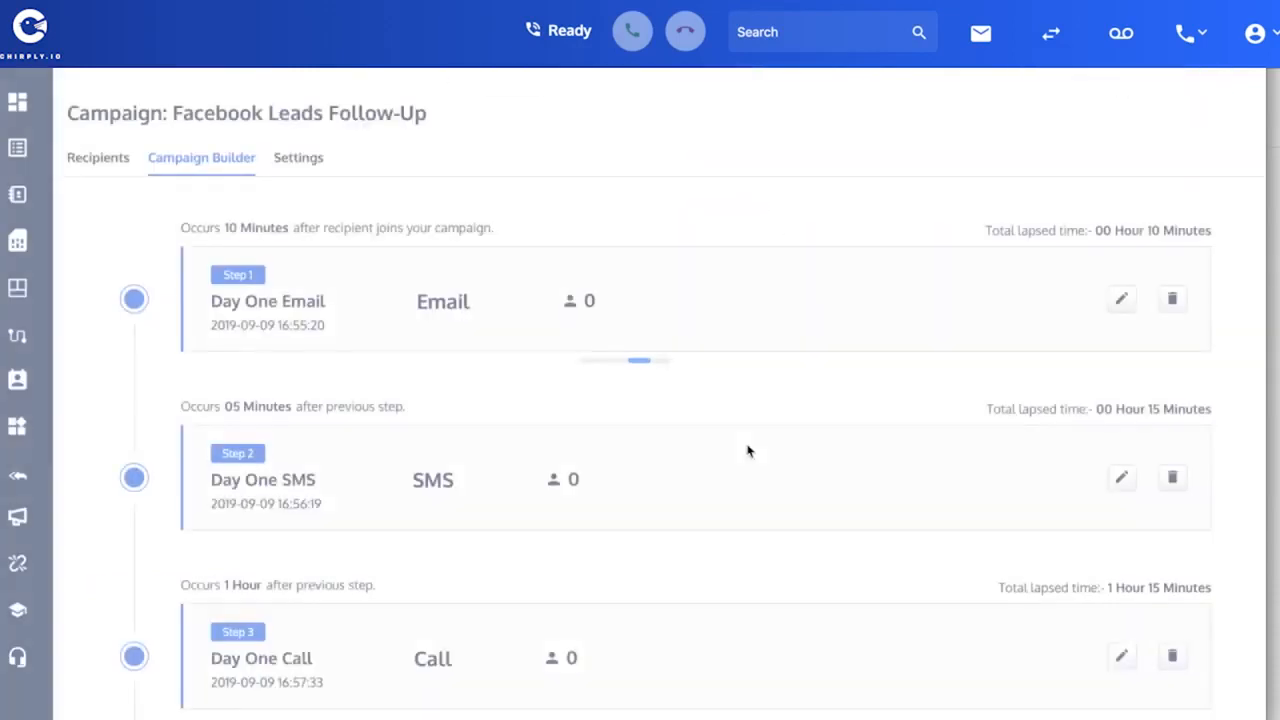
{"action": "scroll", "coordinate": [749, 451], "scroll_direction": "down", "scroll_amount": 3}
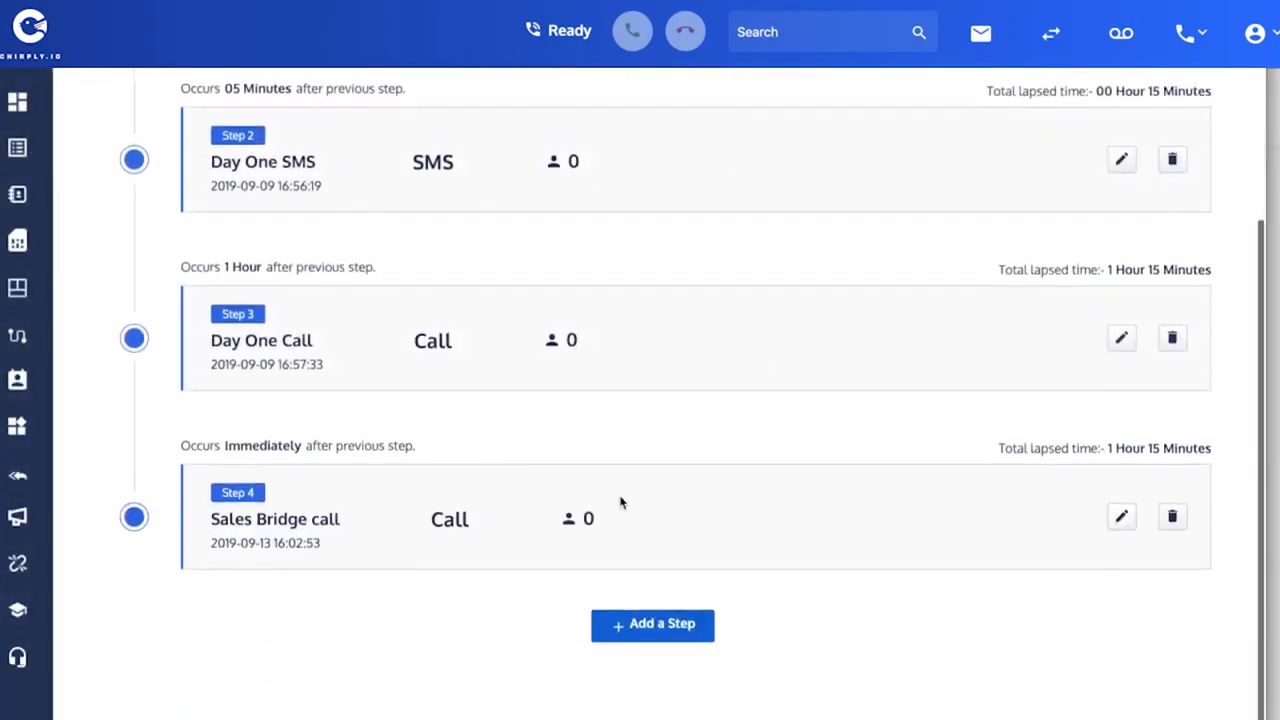
{"action": "scroll", "coordinate": [743, 343], "scroll_direction": "up", "scroll_amount": 3}
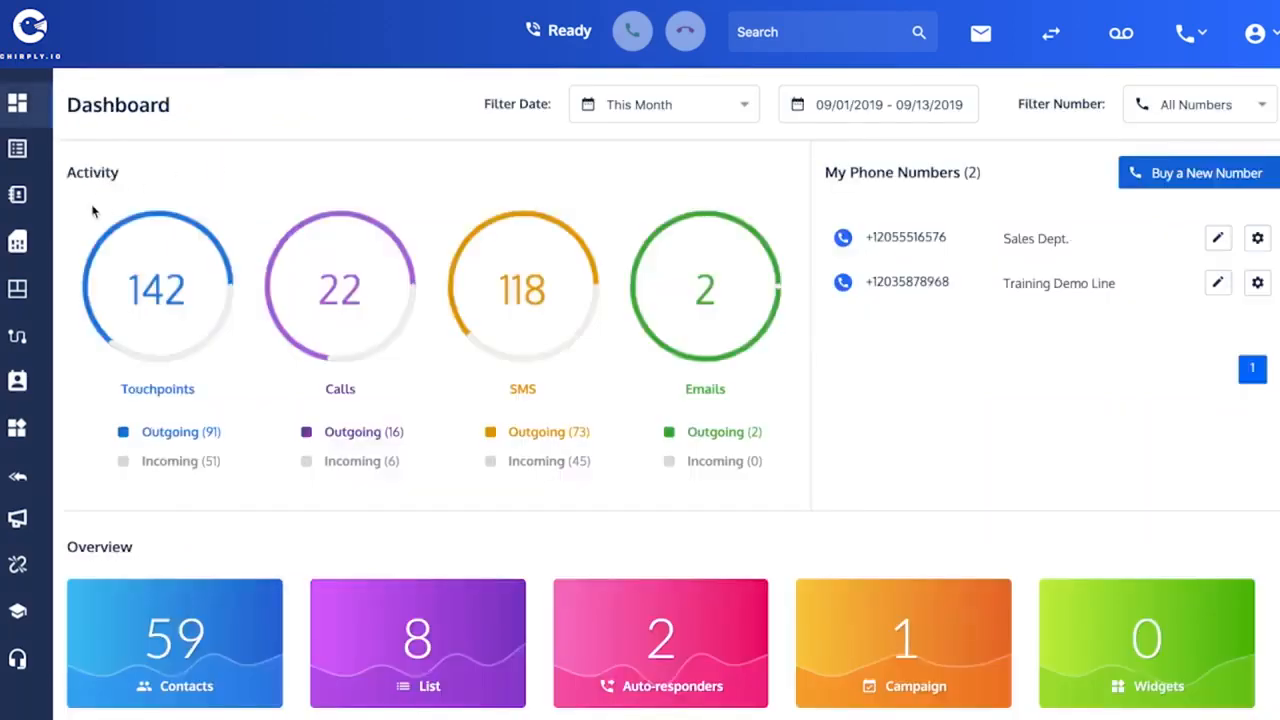
- Open the Sales Bridge Demo template for editing from the Sales Bridge templates list
{"action": "left_click", "coordinate": [20, 288]}
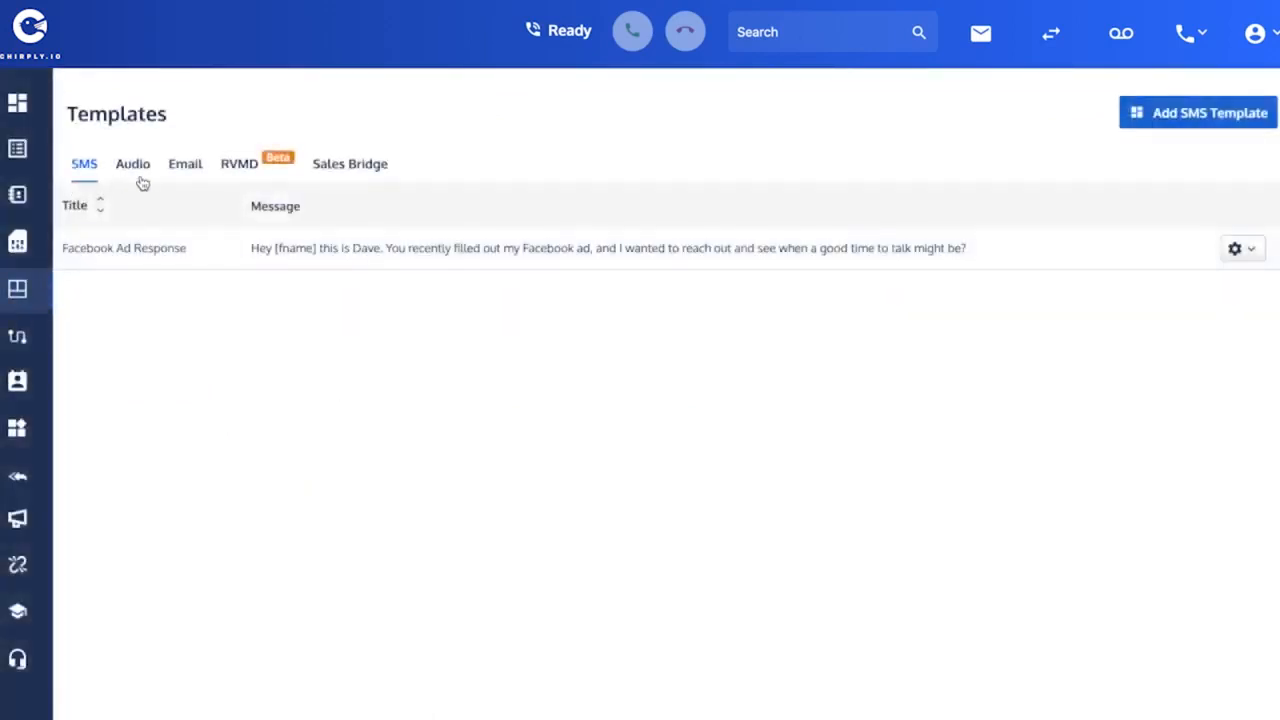
{"action": "left_click", "coordinate": [360, 168]}
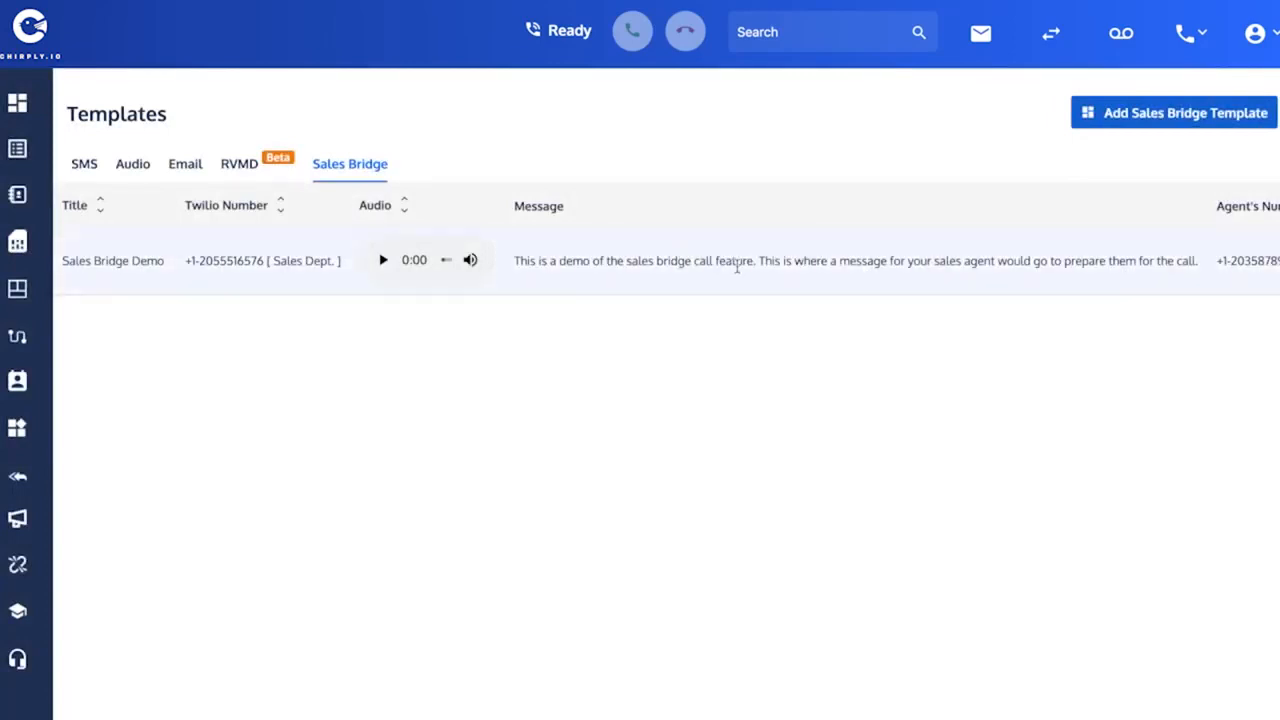
{"action": "scroll", "coordinate": [737, 265], "scroll_direction": "right", "scroll_amount": 3}
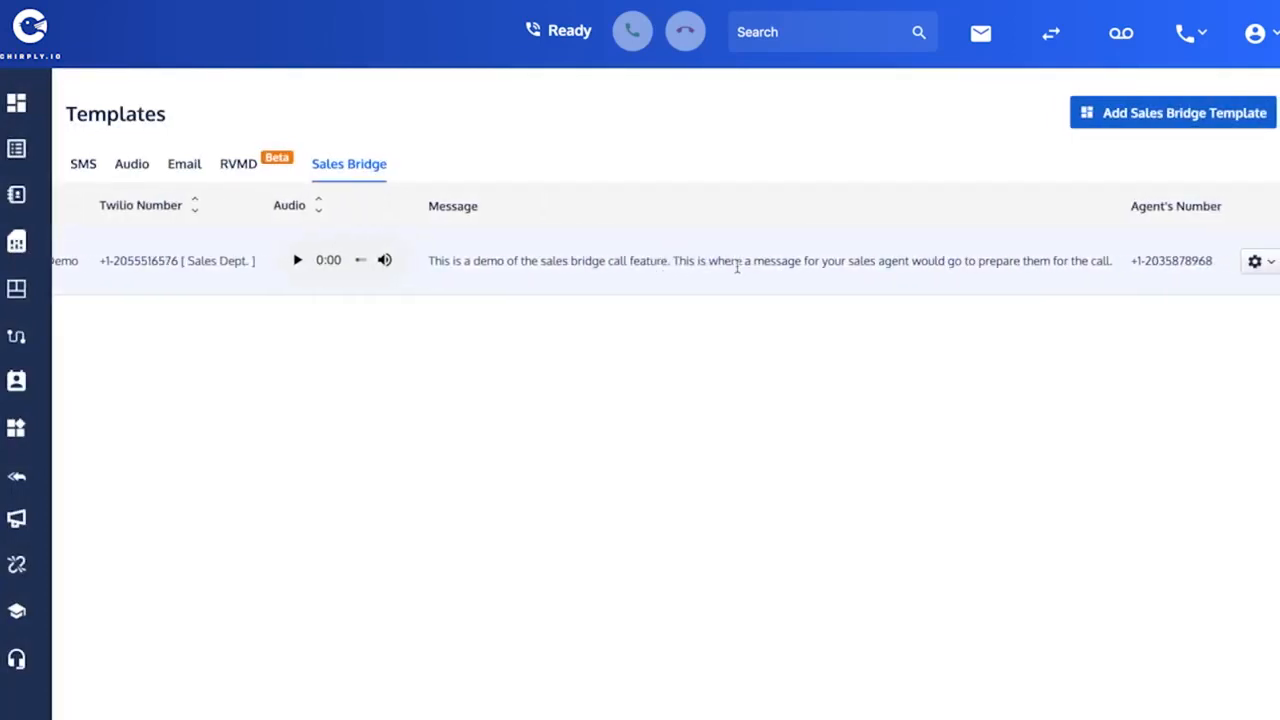
{"action": "mouse_move", "coordinate": [1256, 262]}
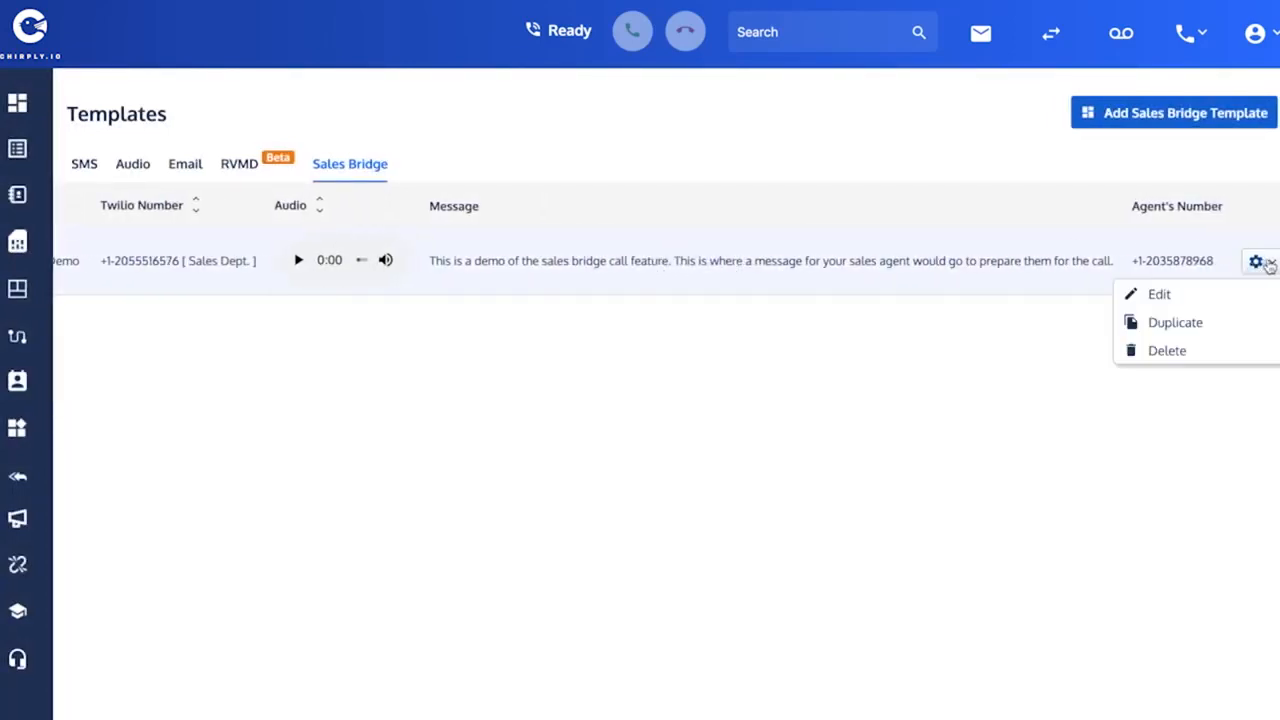
{"action": "left_click", "coordinate": [1201, 301]}
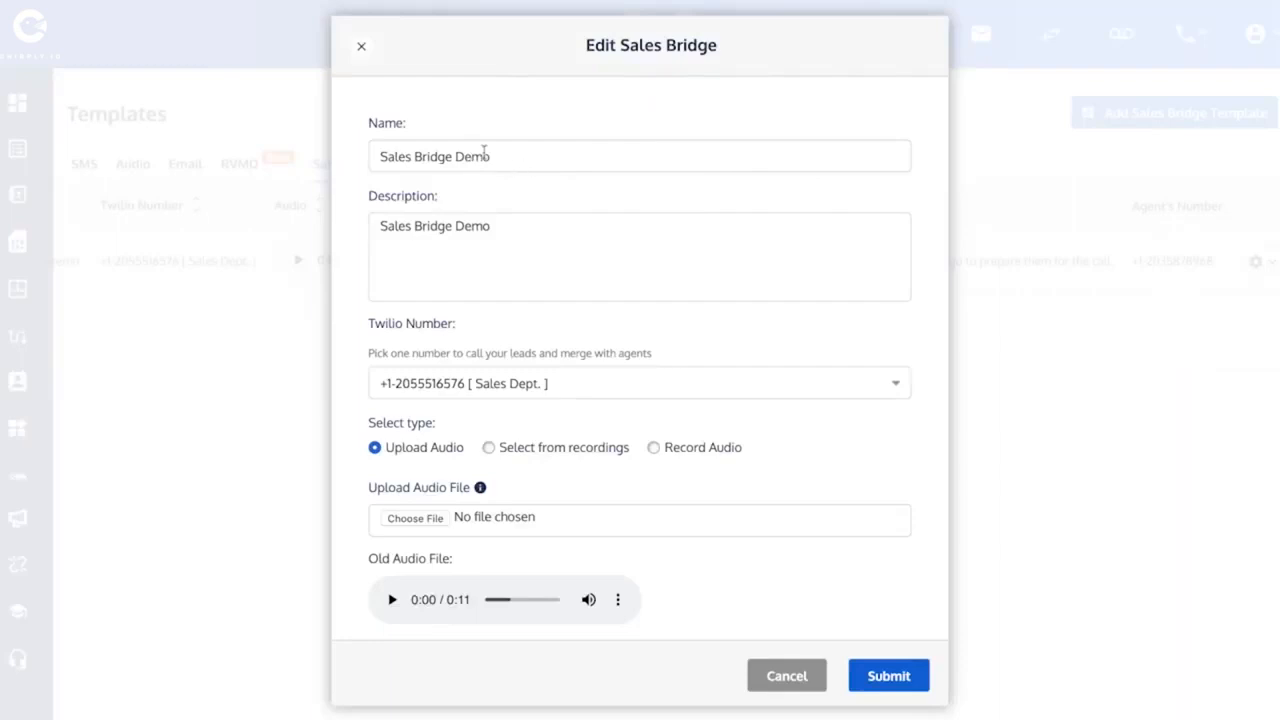
- Try pasting replacement text into the template's Name field, keeping it as Sales Bridge Demo
{"action": "left_click", "coordinate": [502, 156]}
{"action": "key", "text": "ctrl+a"}
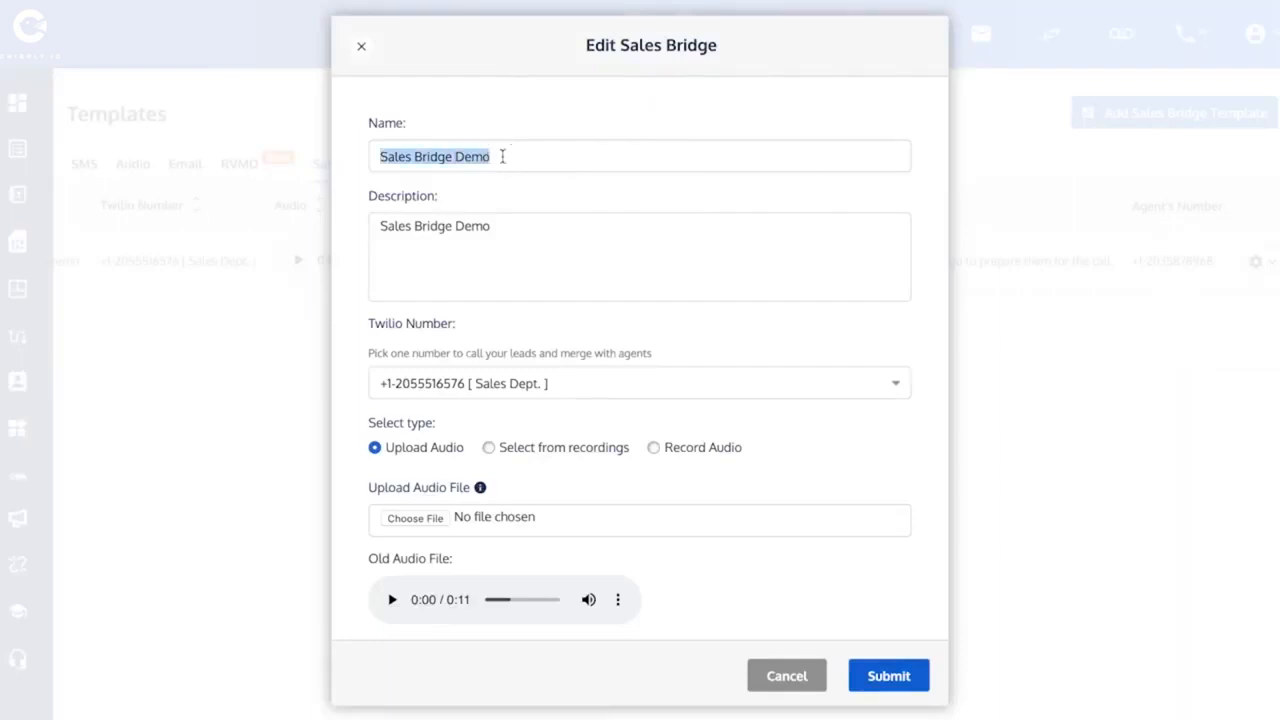
{"action": "type", "text": "This is what you will see in Zapier dropdown list"}
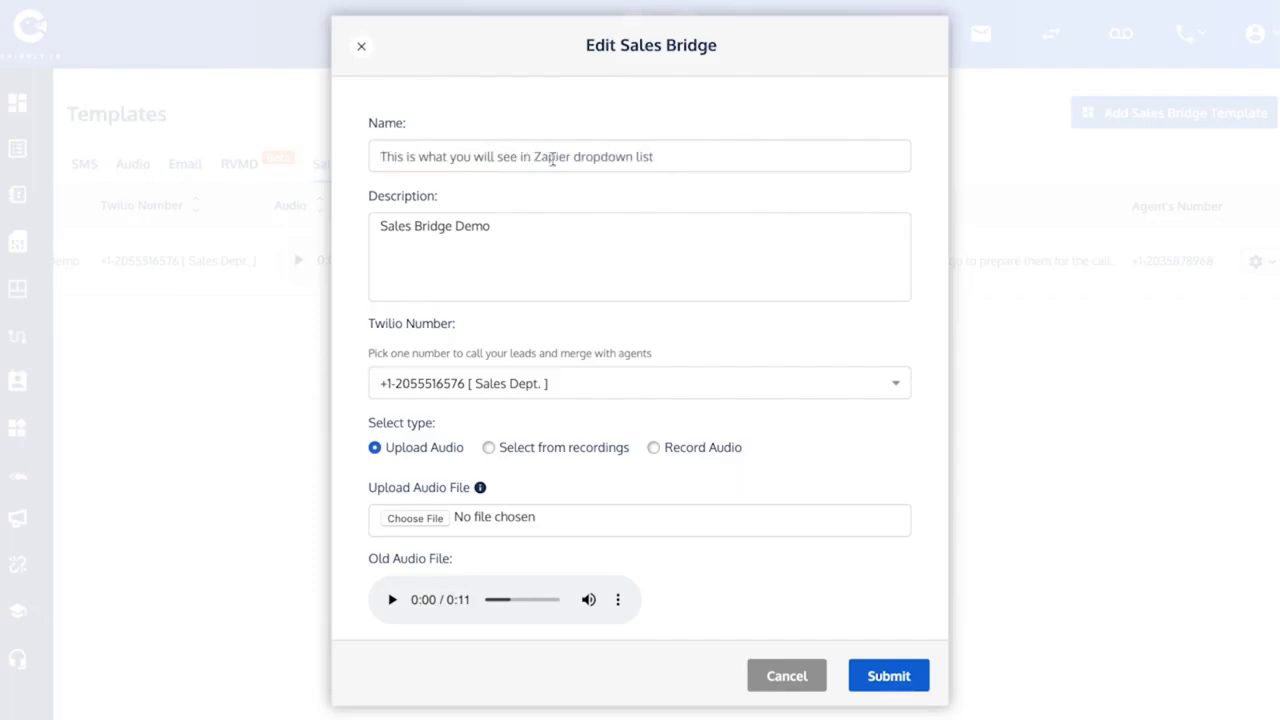
{"action": "type", "text": "Sales Bridge Demo"}
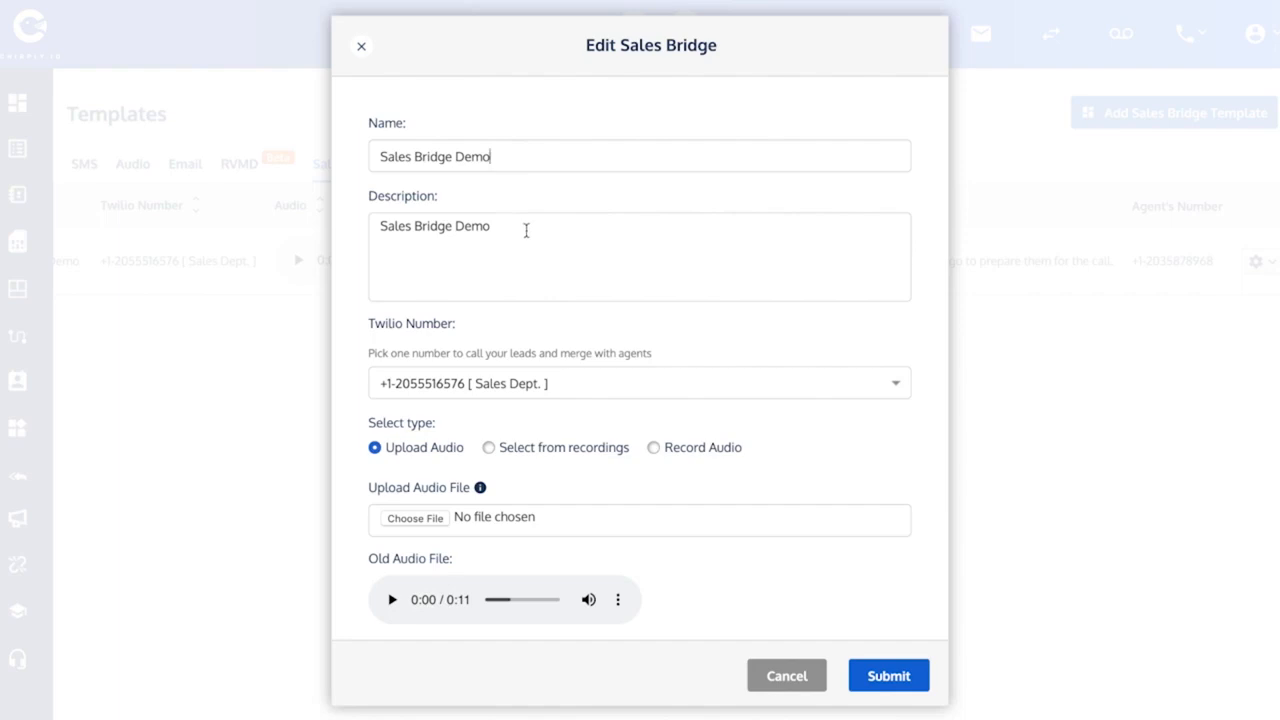
- Review the available Twilio Number choices for the template
{"action": "scroll", "coordinate": [526, 231], "scroll_direction": "down", "scroll_amount": 1}
{"action": "scroll", "coordinate": [526, 231], "scroll_direction": "down", "scroll_amount": 2}
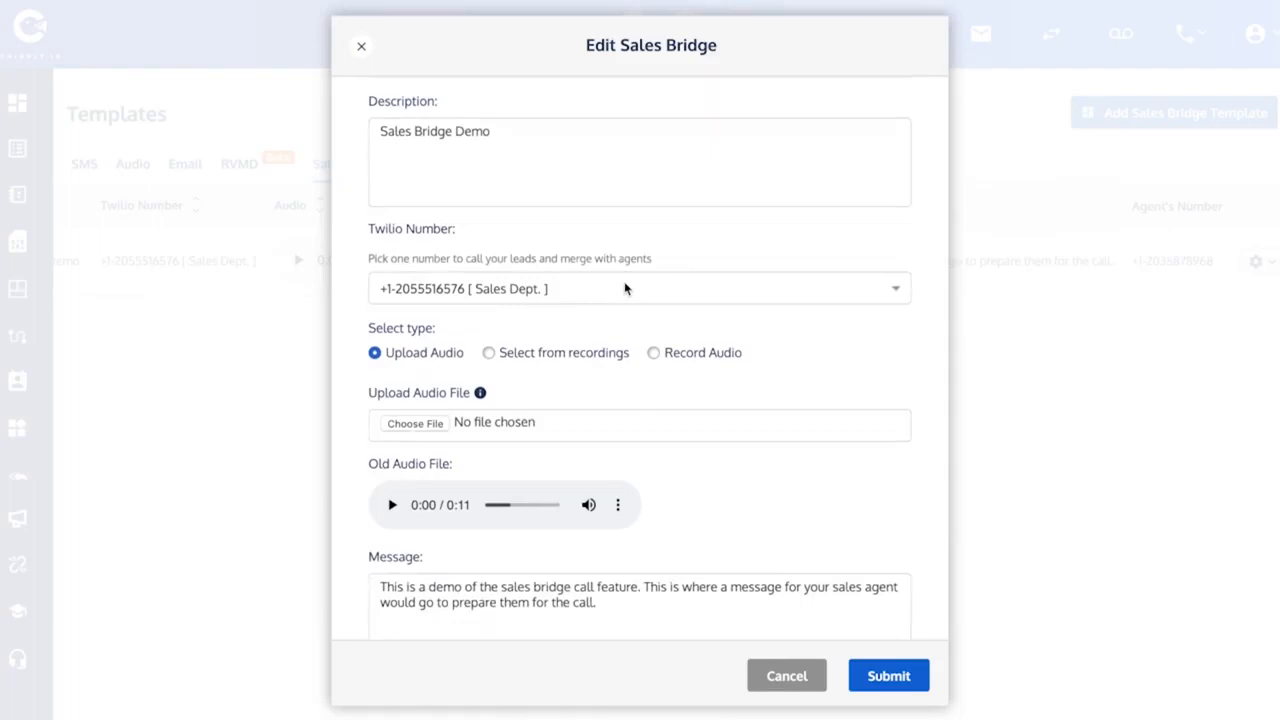
{"action": "left_click", "coordinate": [624, 288]}
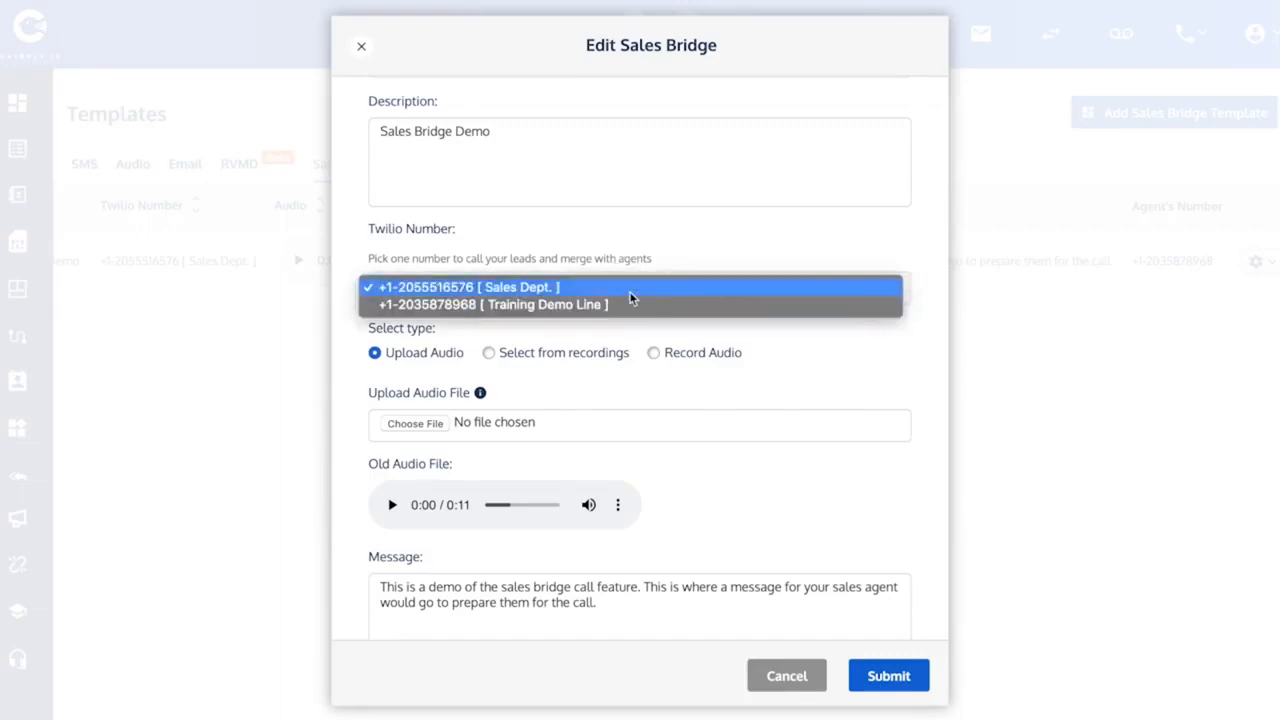
{"action": "left_click", "coordinate": [631, 293]}
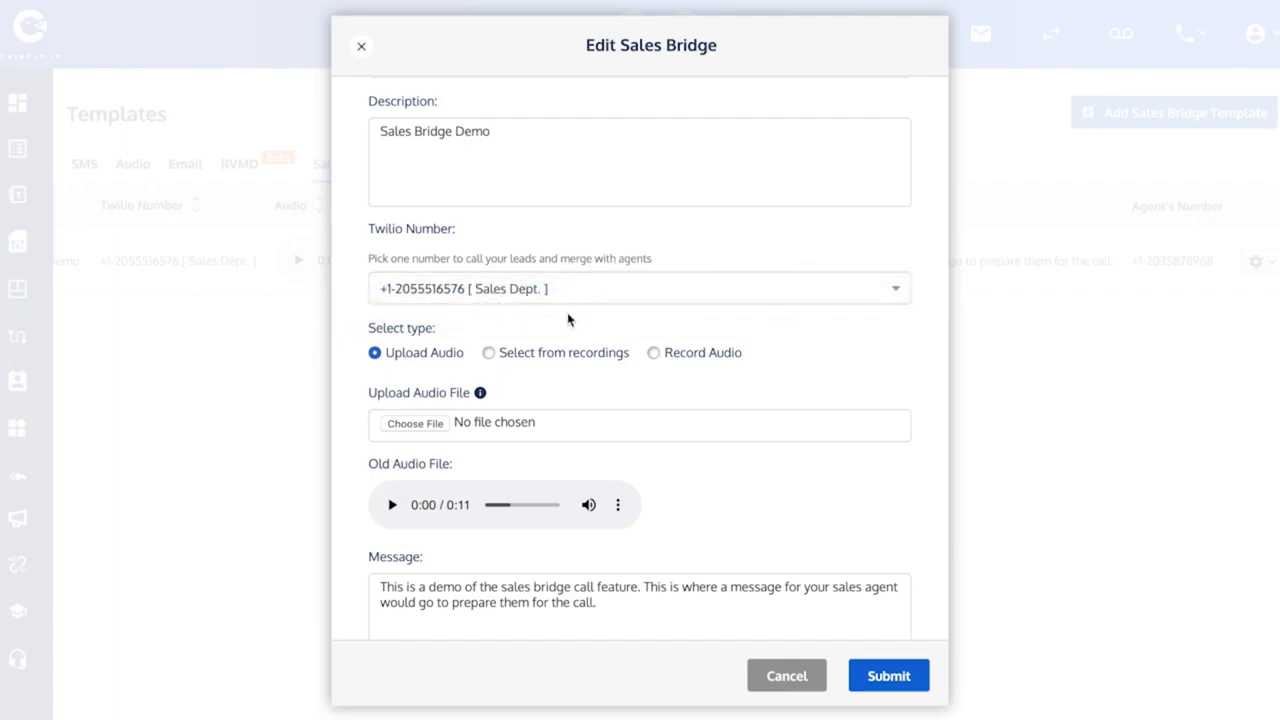
{"action": "scroll", "coordinate": [567, 315], "scroll_direction": "down", "scroll_amount": 1}
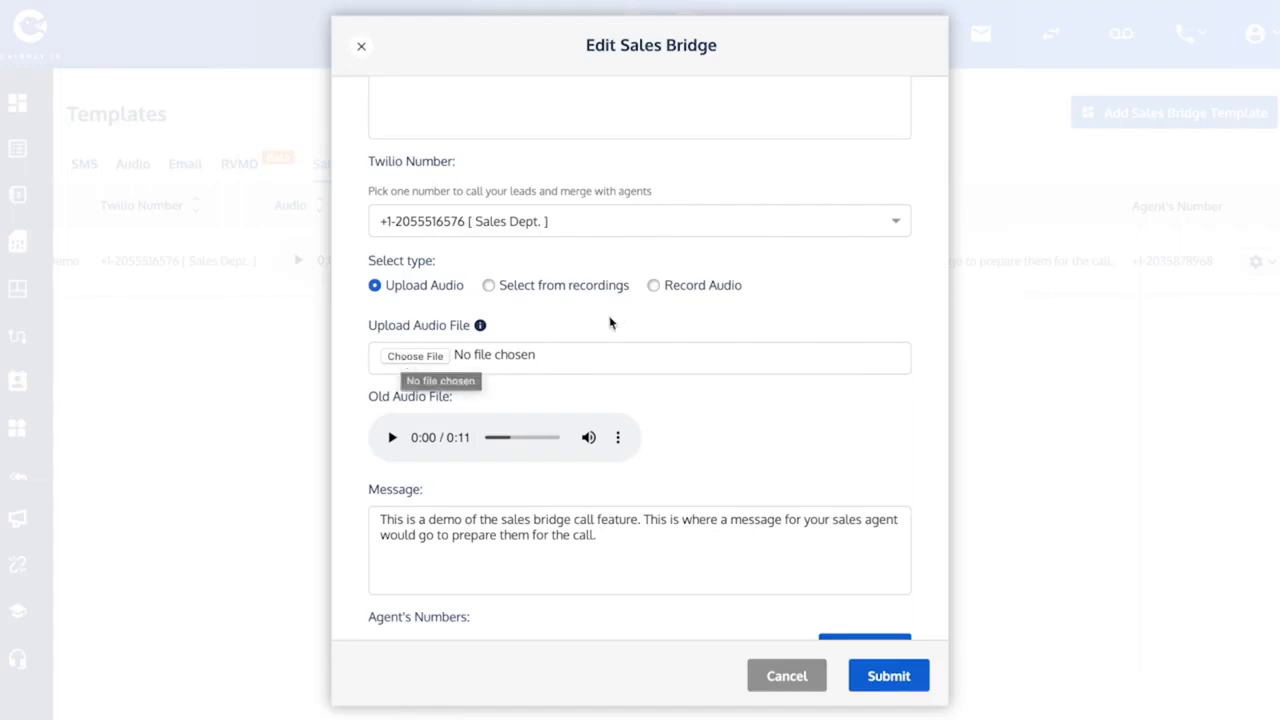
- Switch the audio type to Select from recordings and open the audio list
{"action": "left_click", "coordinate": [490, 286]}
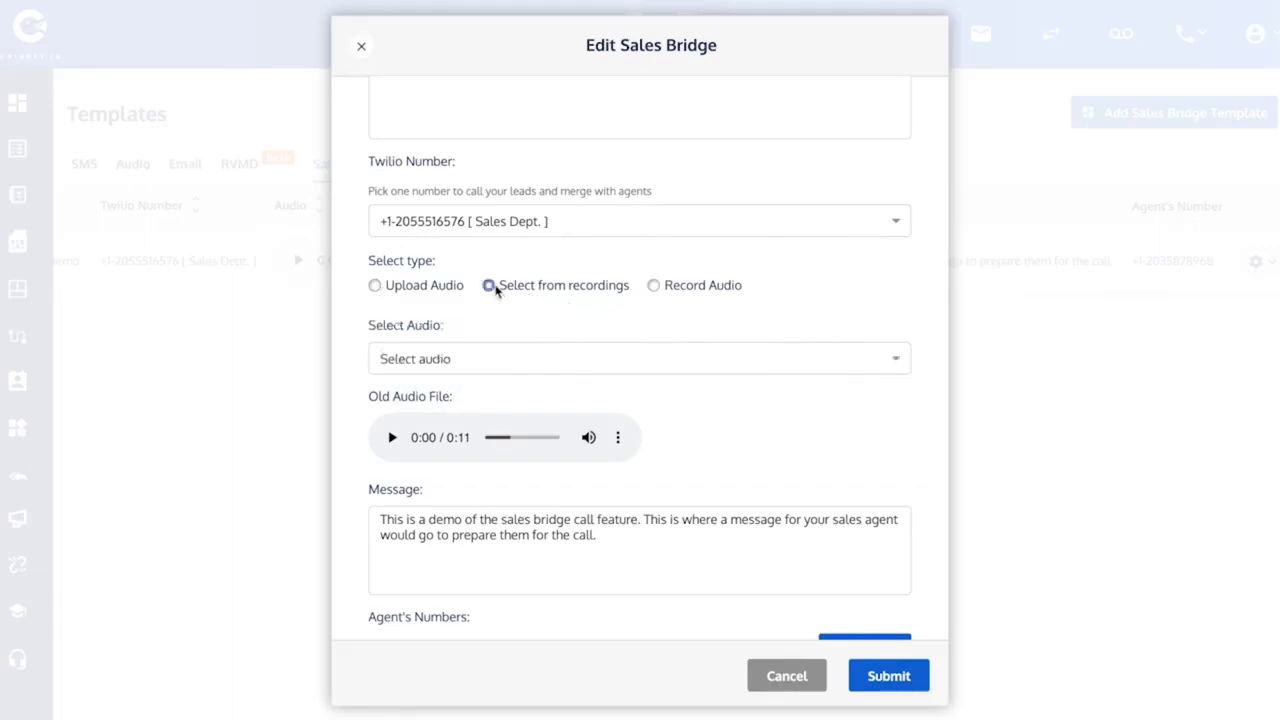
{"action": "left_click", "coordinate": [465, 356]}
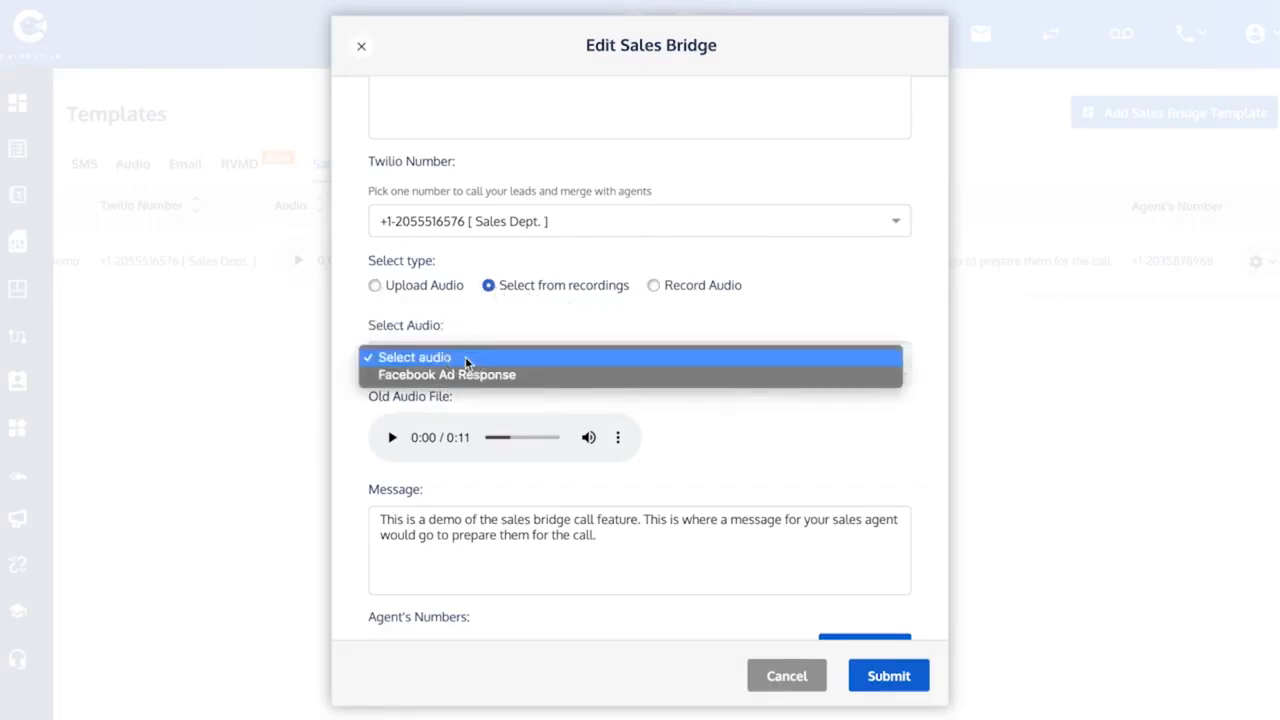
{"action": "left_click", "coordinate": [465, 358]}
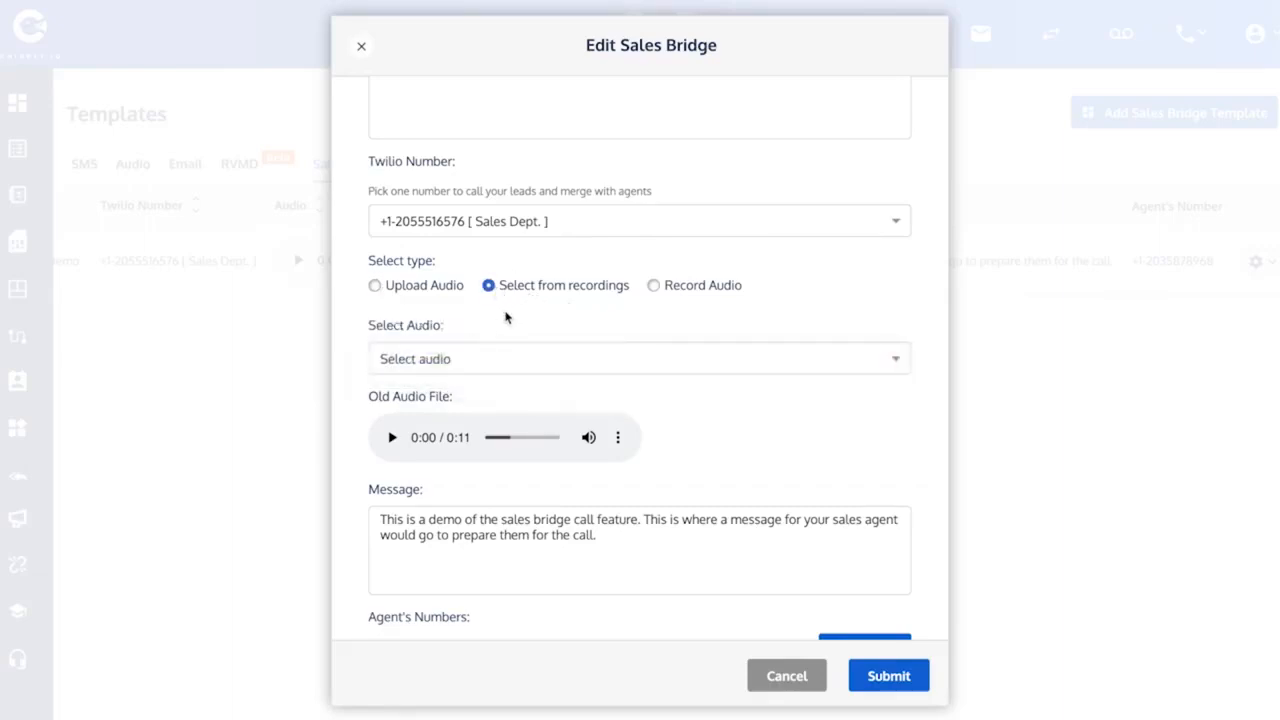
- Switch to Record Audio and record a new clip of about 13 seconds for the template
{"action": "left_click", "coordinate": [654, 287]}
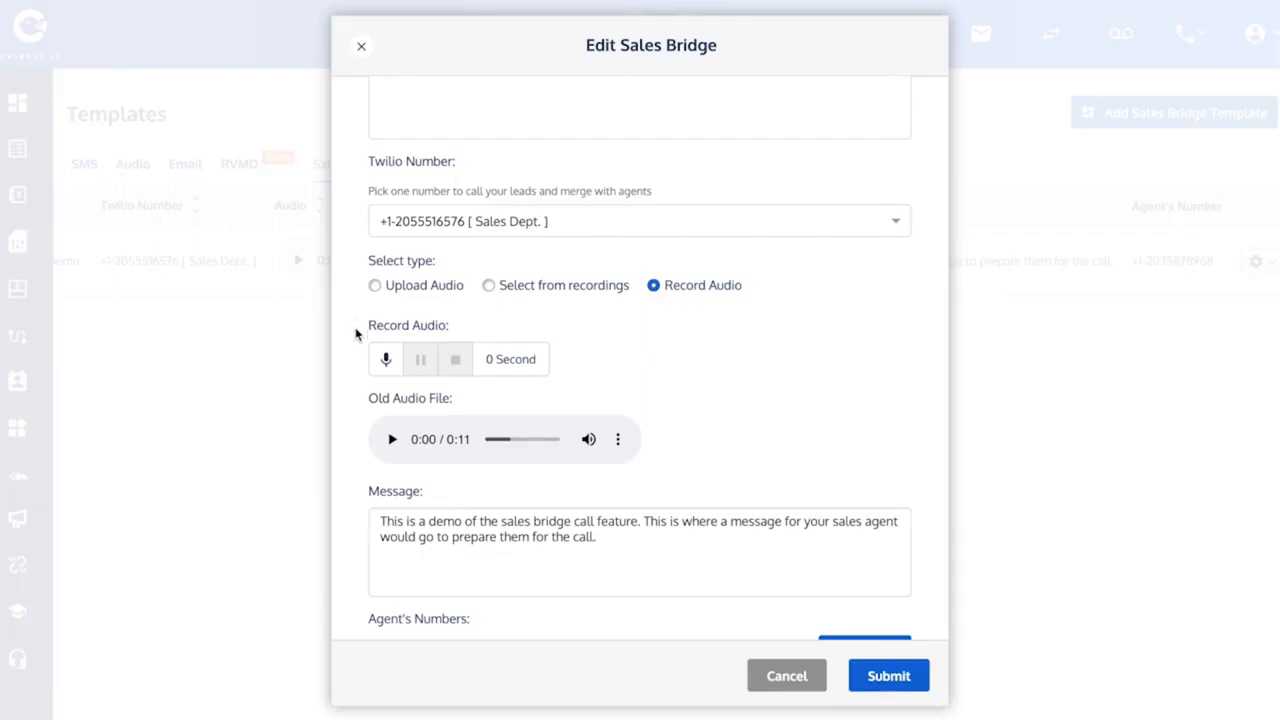
{"action": "left_click", "coordinate": [387, 360]}
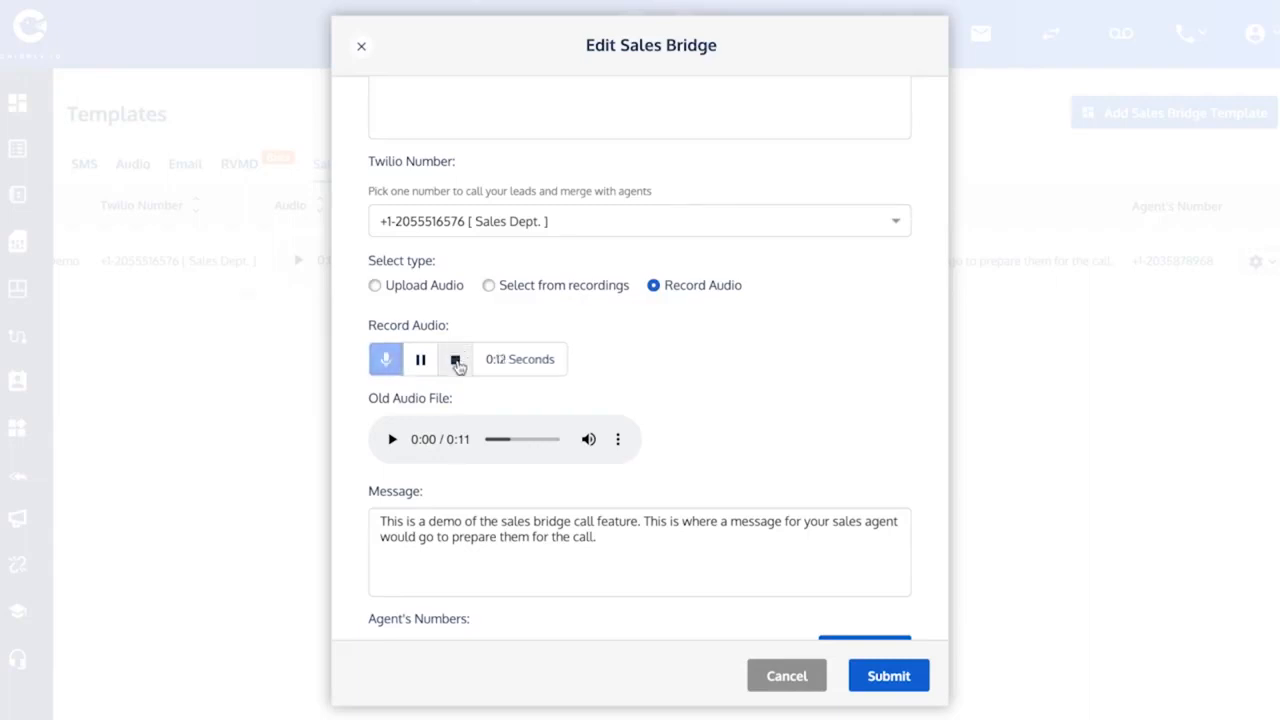
{"action": "left_click", "coordinate": [456, 361]}
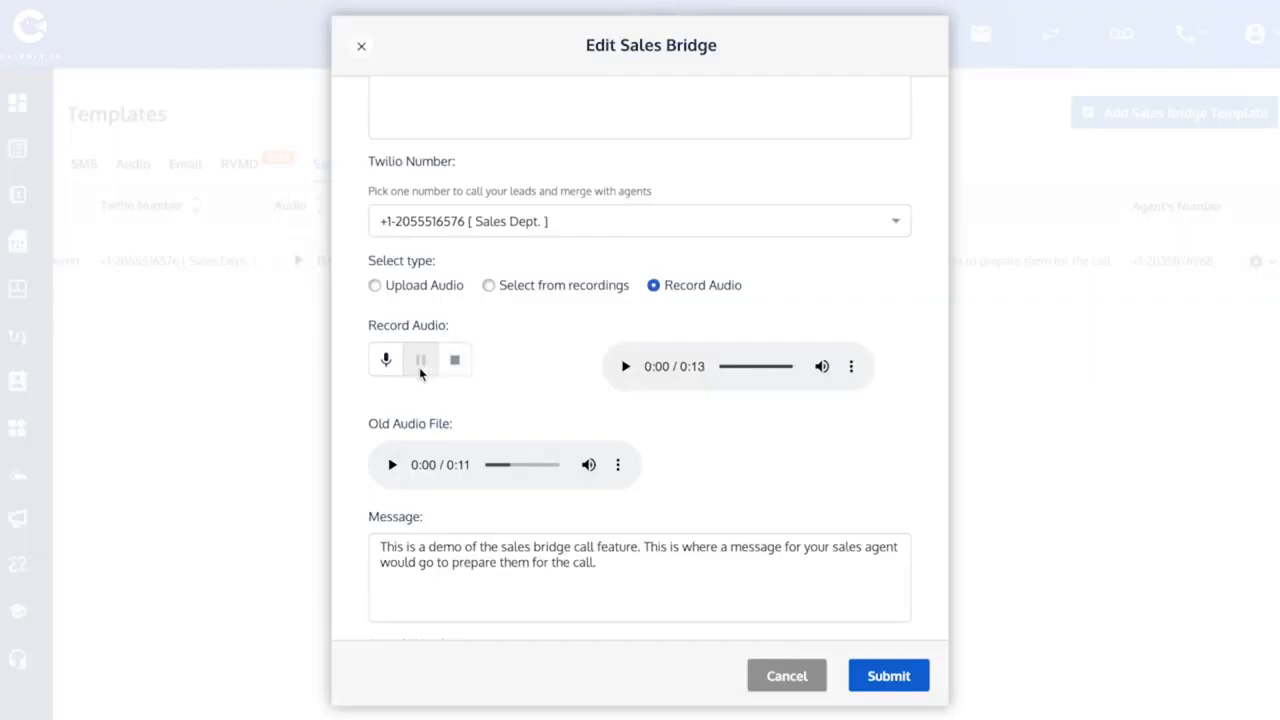
- Review the template's message and agent's number, then submit the edited Sales Bridge template and dismiss the confirmation
{"action": "scroll", "coordinate": [355, 383], "scroll_direction": "down", "scroll_amount": 1}
{"action": "scroll", "coordinate": [355, 383], "scroll_direction": "down", "scroll_amount": 3}
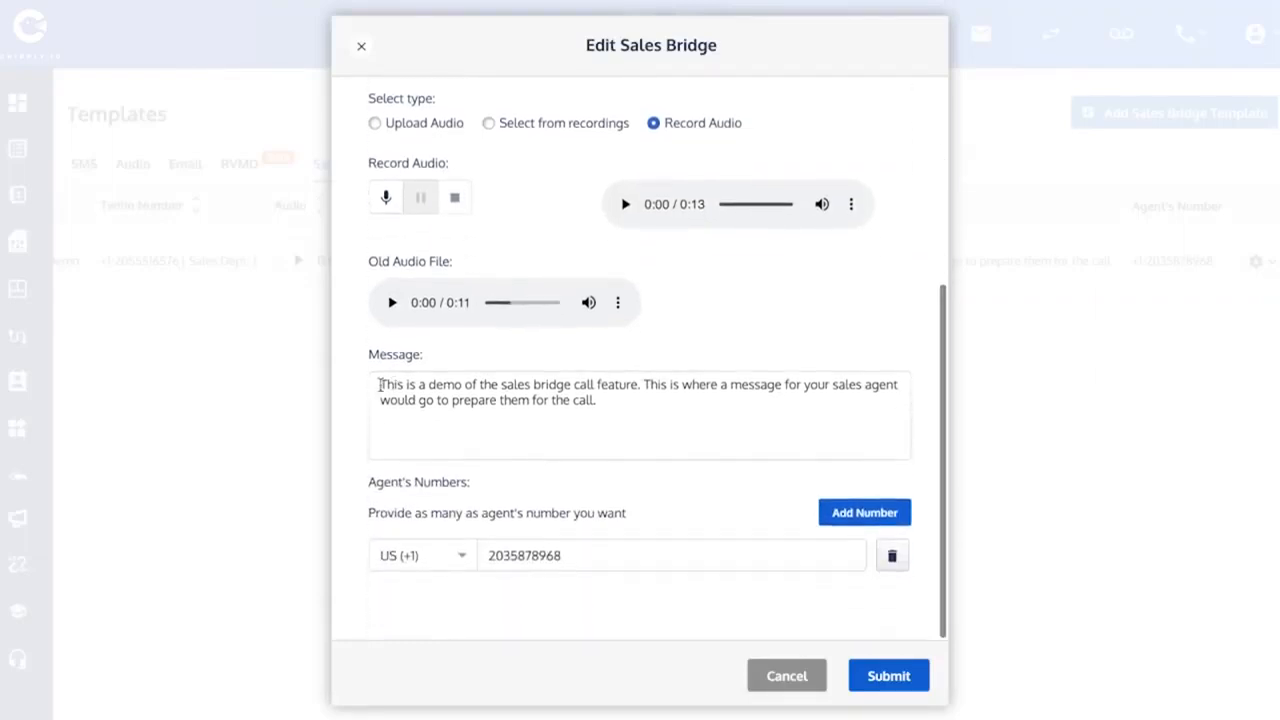
{"action": "left_click_drag", "start_coordinate": [377, 386], "coordinate": [583, 398]}
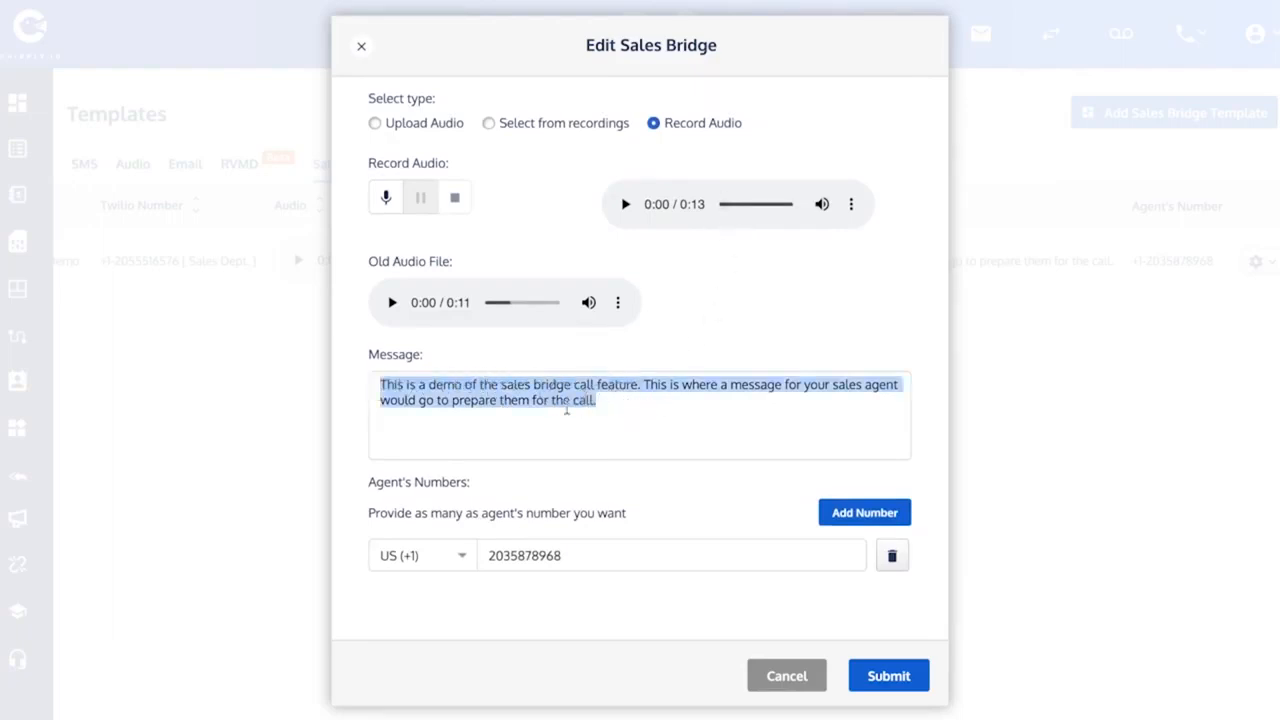
{"action": "left_click", "coordinate": [432, 388]}
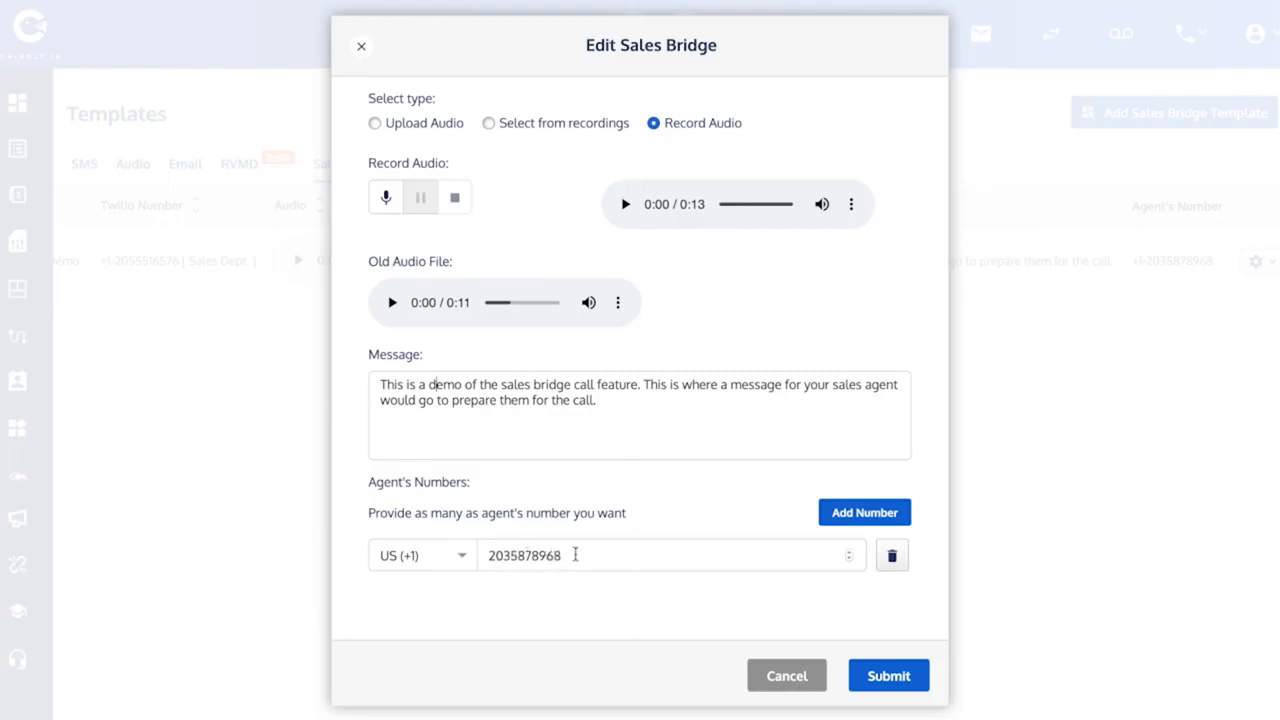
{"action": "scroll", "coordinate": [640, 451], "scroll_direction": "up", "scroll_amount": 3}
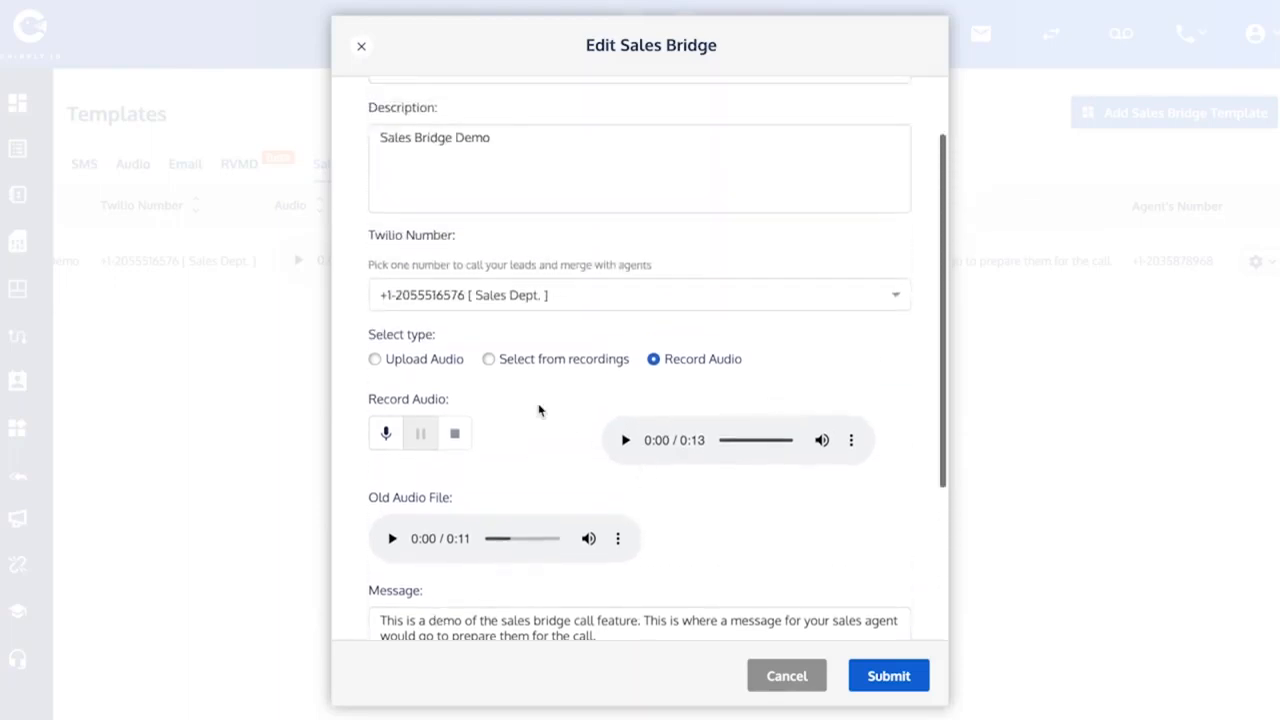
{"action": "scroll", "coordinate": [680, 506], "scroll_direction": "down", "scroll_amount": 3}
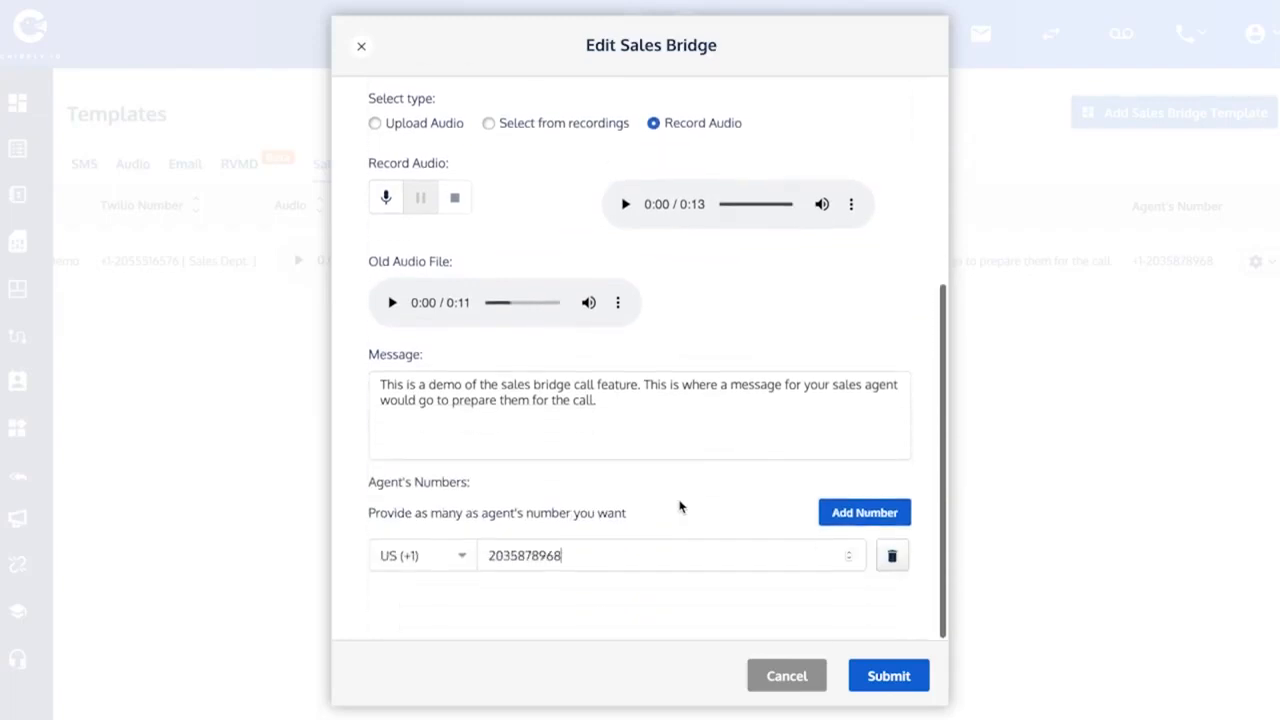
{"action": "left_click", "coordinate": [596, 555]}
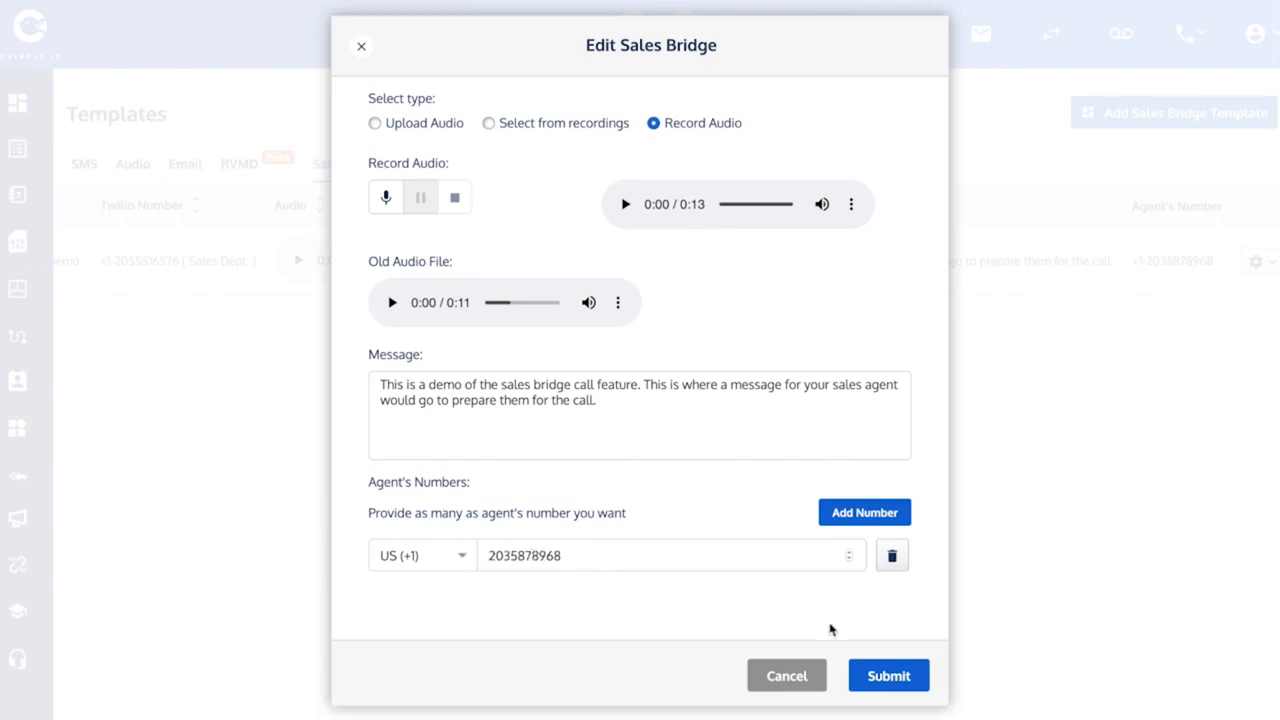
{"action": "left_click", "coordinate": [893, 675]}
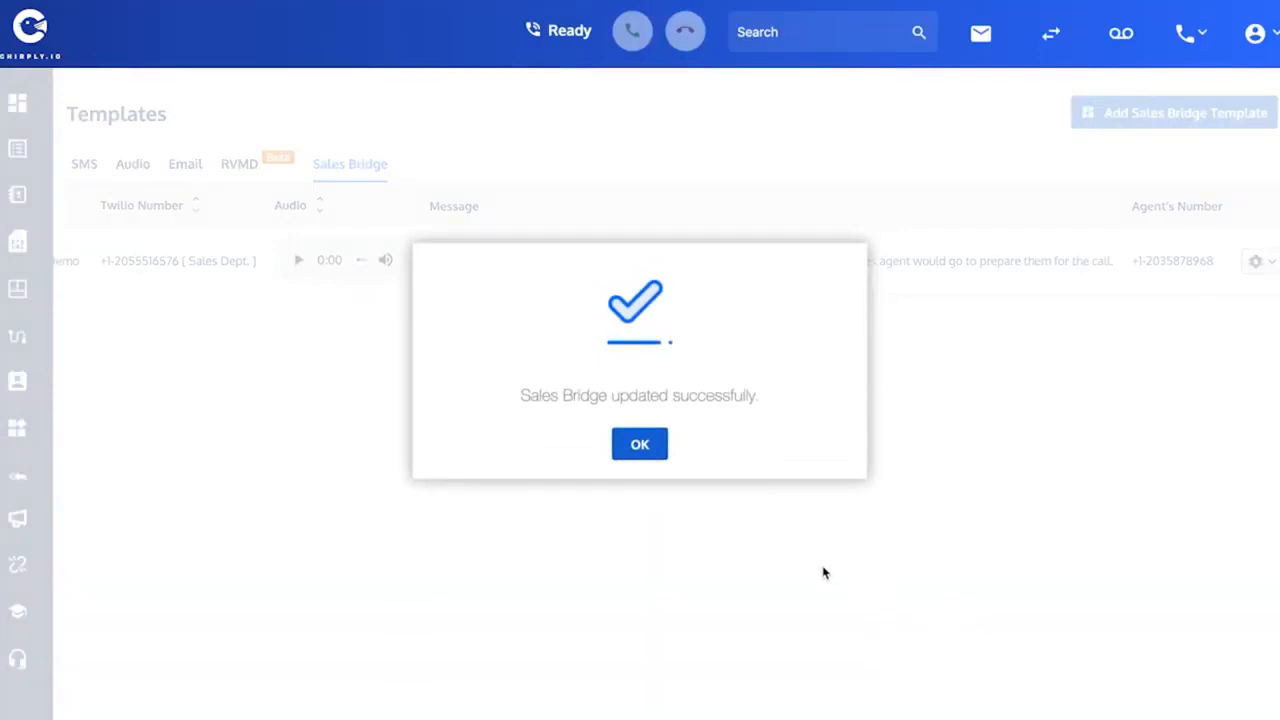
{"action": "left_click", "coordinate": [640, 445]}
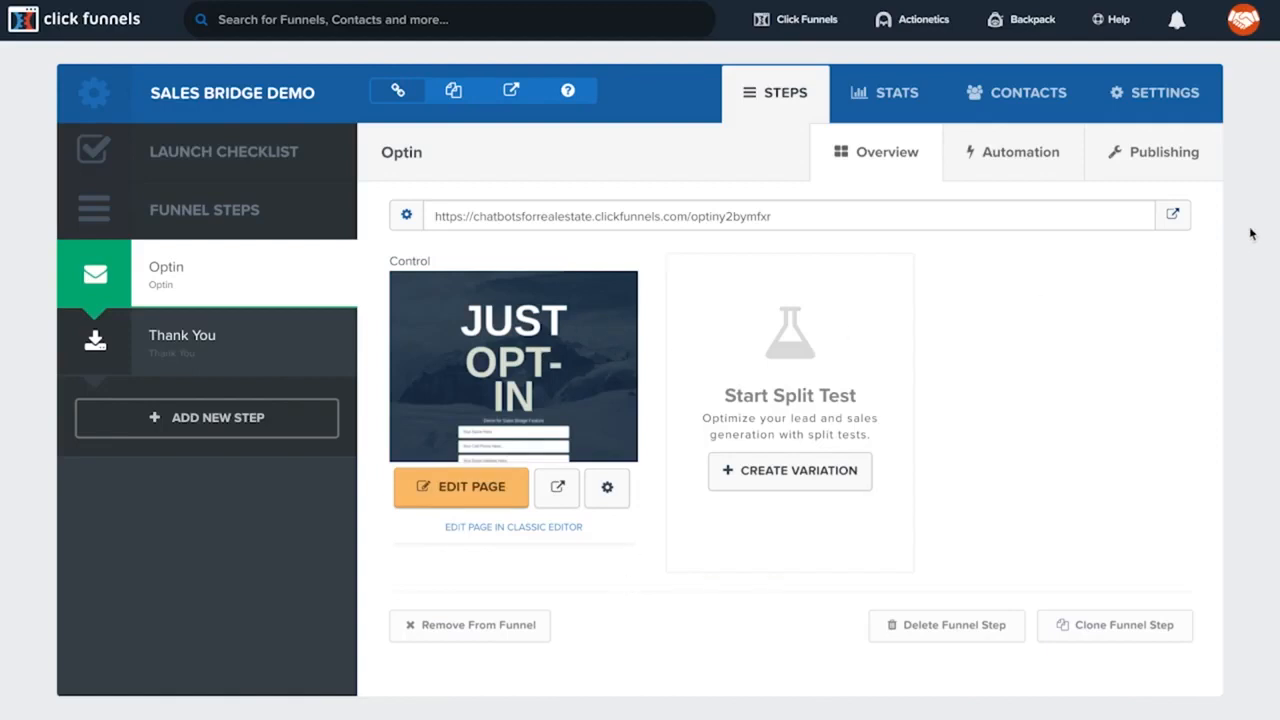
- Open the live Optin page of the Sales Bridge Demo funnel to preview it
{"action": "left_click", "coordinate": [1173, 215]}
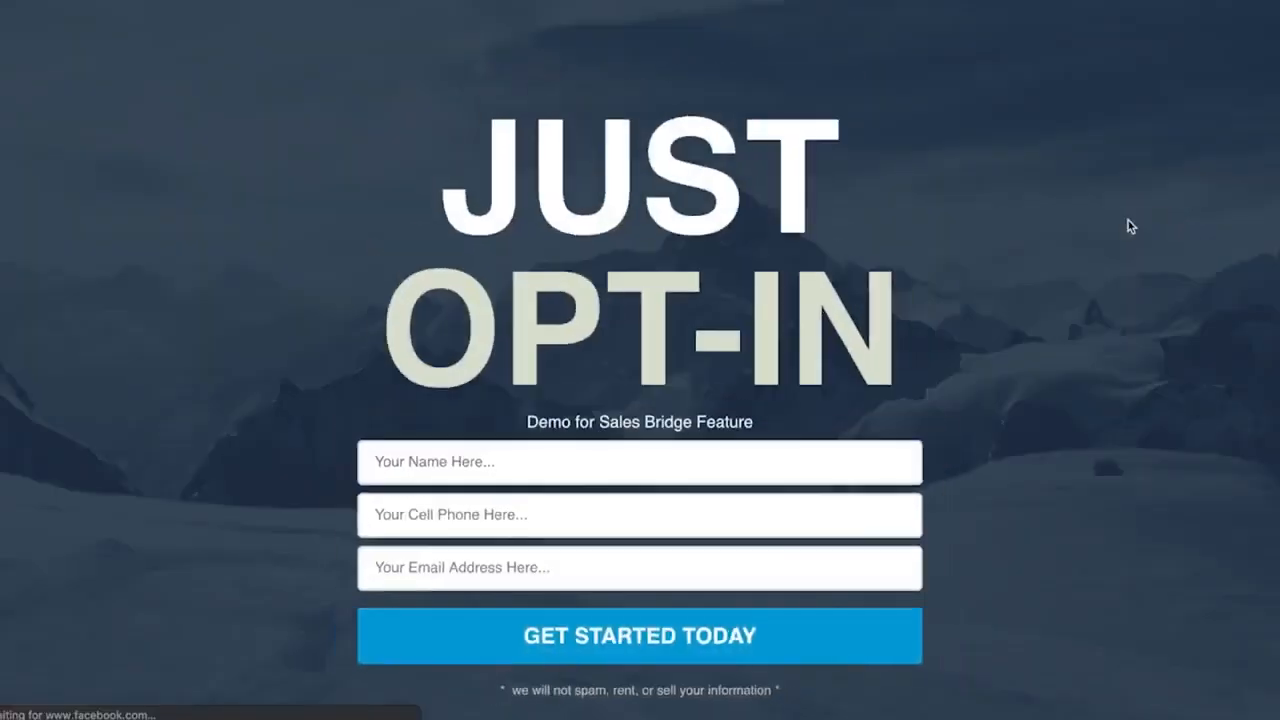
{"action": "scroll", "coordinate": [1054, 265], "scroll_direction": "down", "scroll_amount": 1}
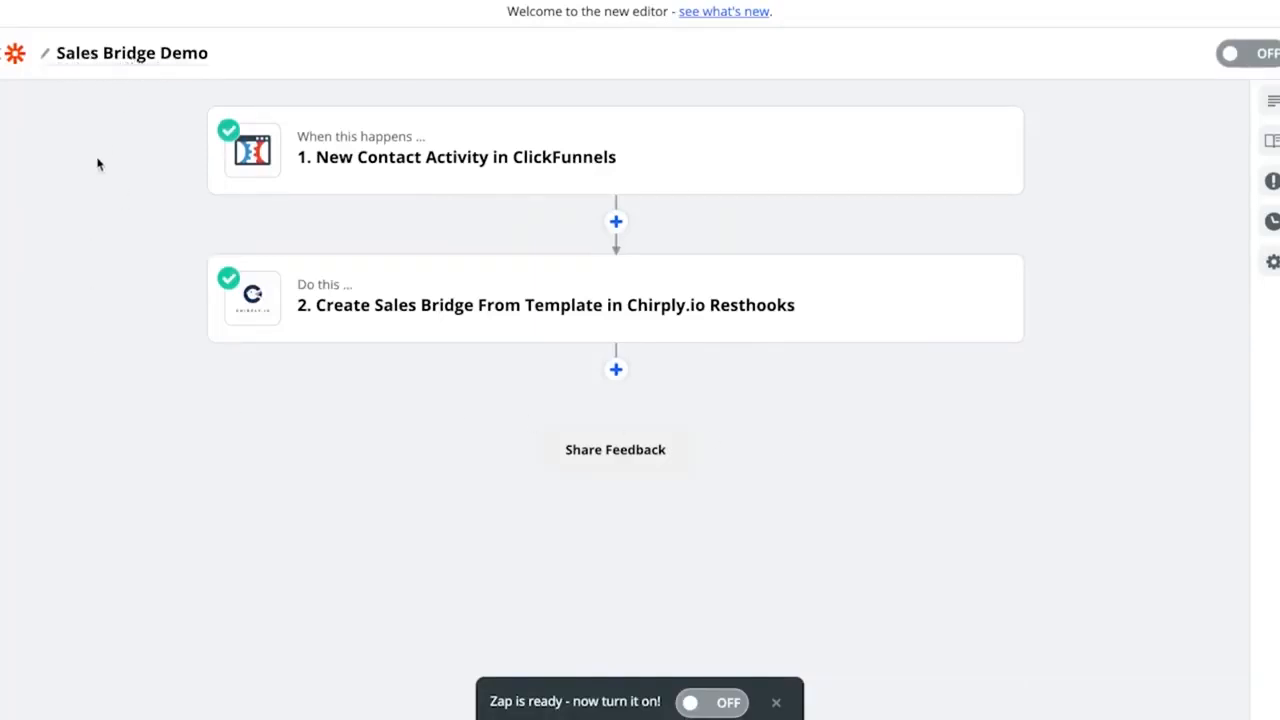
- In Zapier, open the ClickFunnels trigger step and review its app, event and account settings
{"action": "mouse_move", "coordinate": [404, 157]}
{"action": "left_click", "coordinate": [526, 160]}
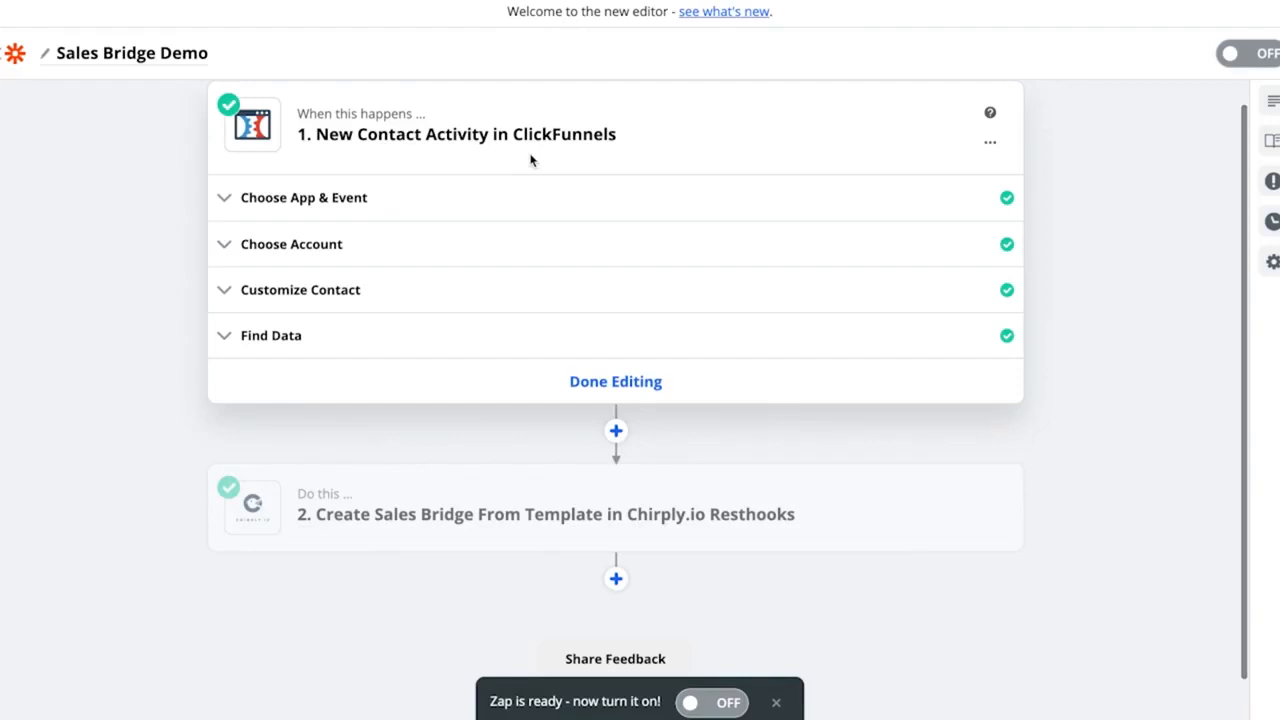
{"action": "left_click", "coordinate": [298, 199]}
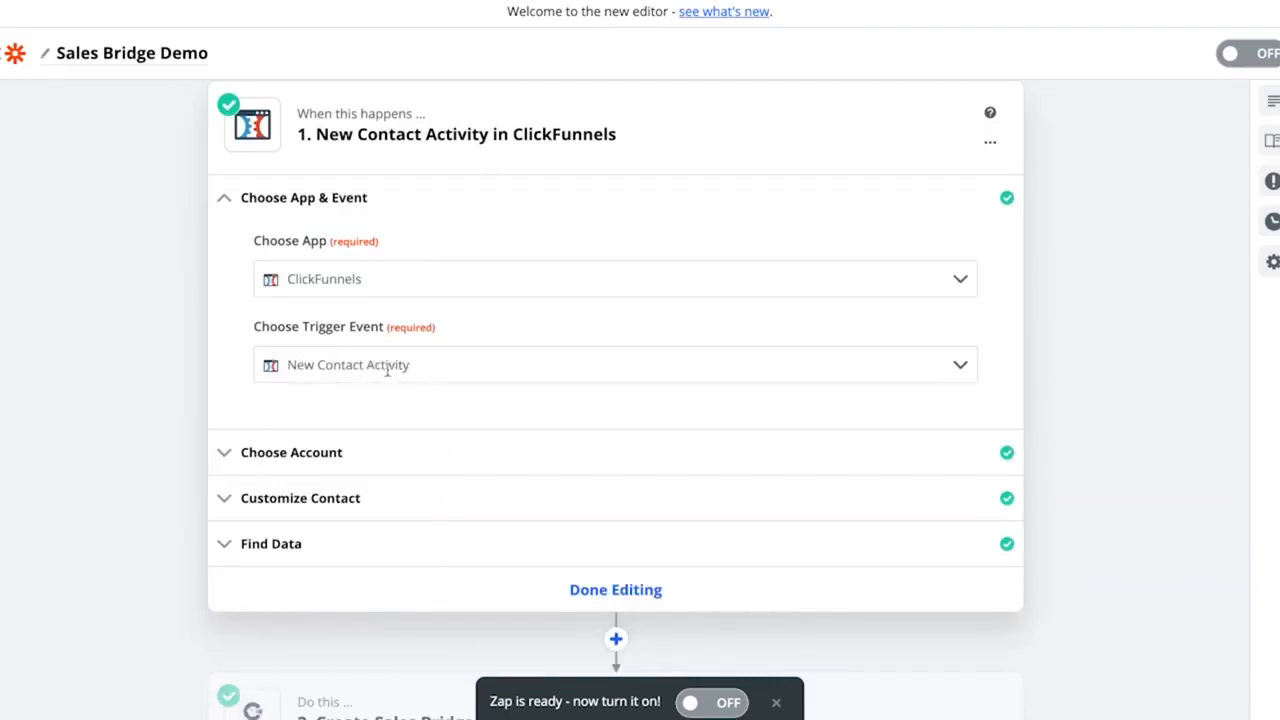
{"action": "scroll", "coordinate": [384, 381], "scroll_direction": "down", "scroll_amount": 1}
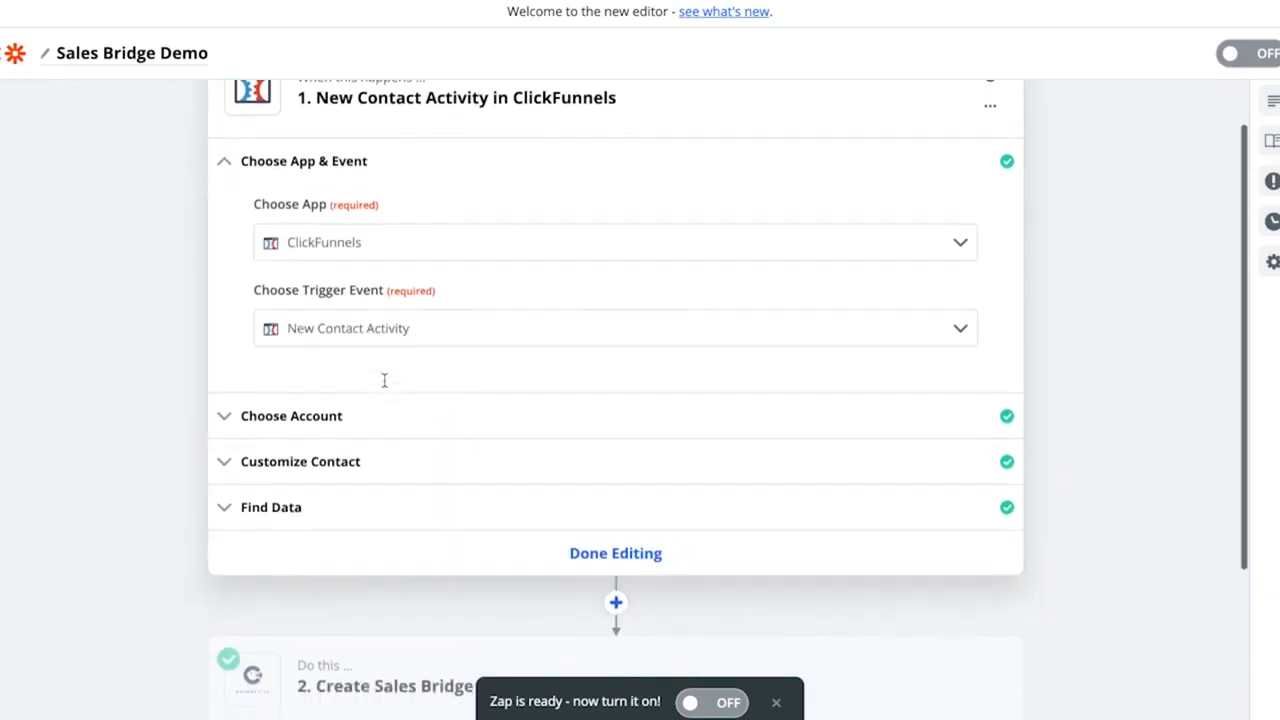
{"action": "left_click", "coordinate": [305, 411]}
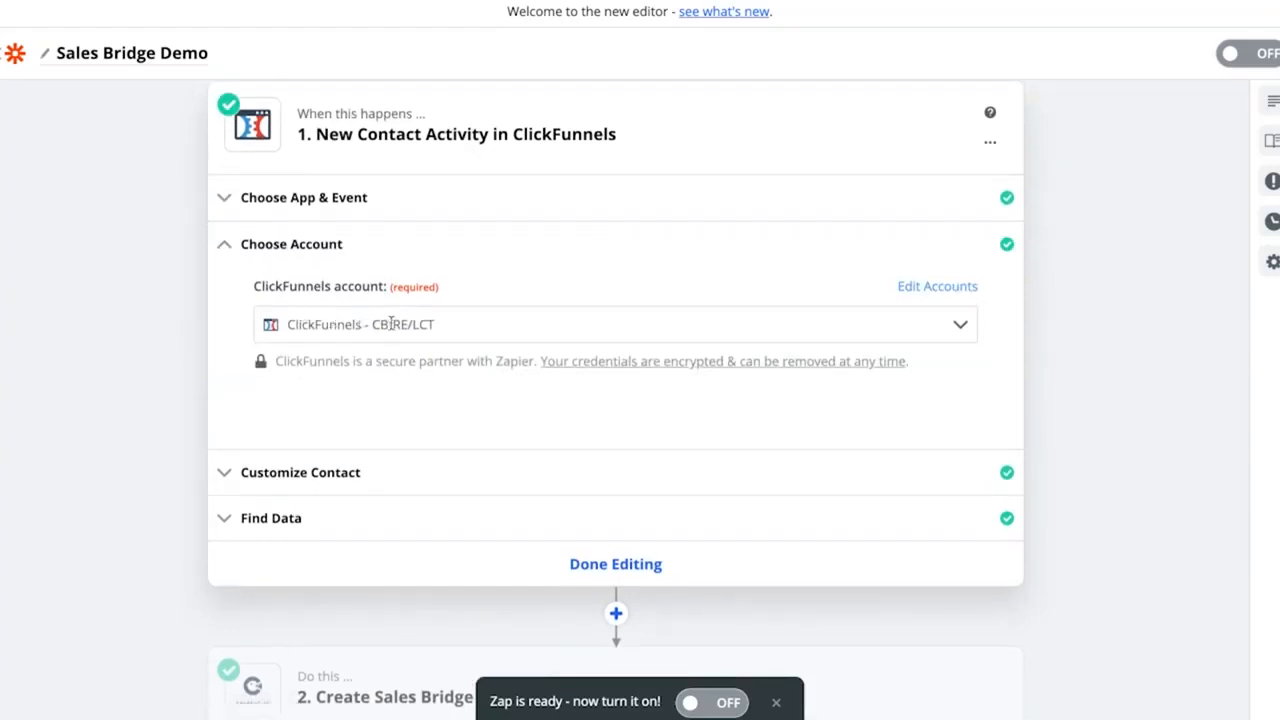
{"action": "left_click", "coordinate": [320, 472]}
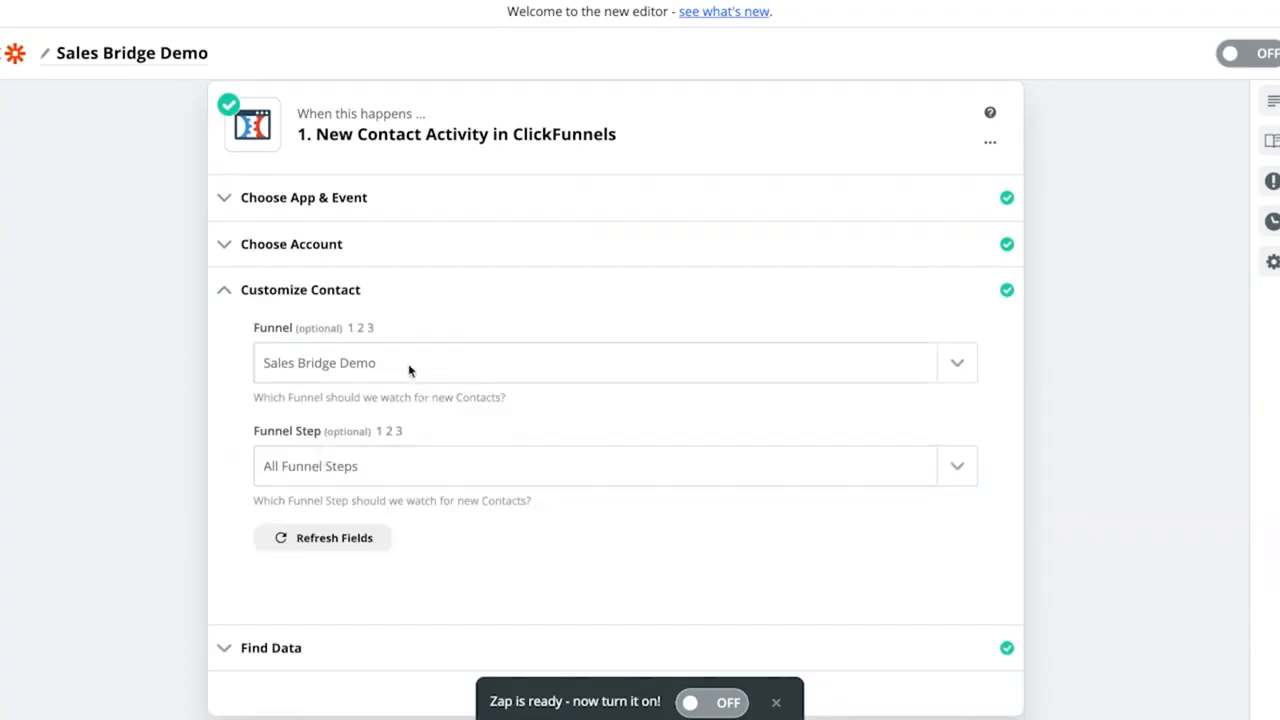
- Set the trigger's Funnel to Sales Bridge Demo and continue to the next section
{"action": "left_click", "coordinate": [958, 365]}
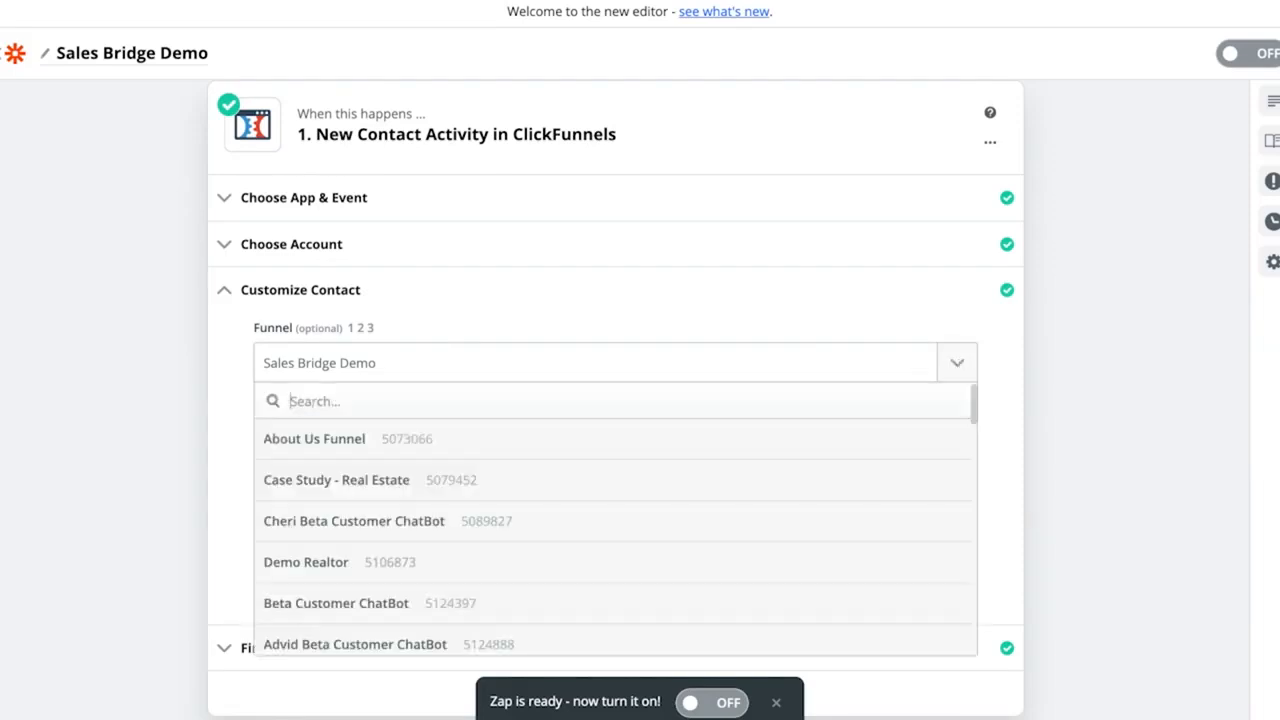
{"action": "type", "text": "sales"}
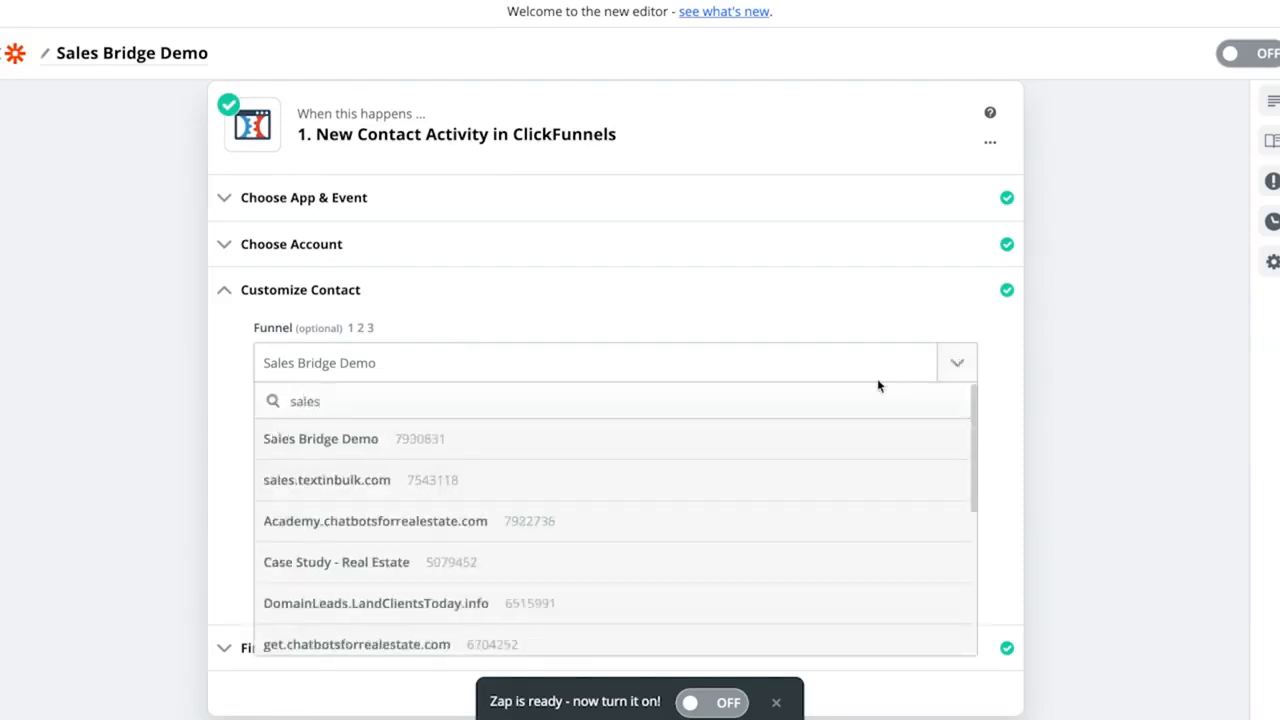
{"action": "left_click", "coordinate": [365, 441]}
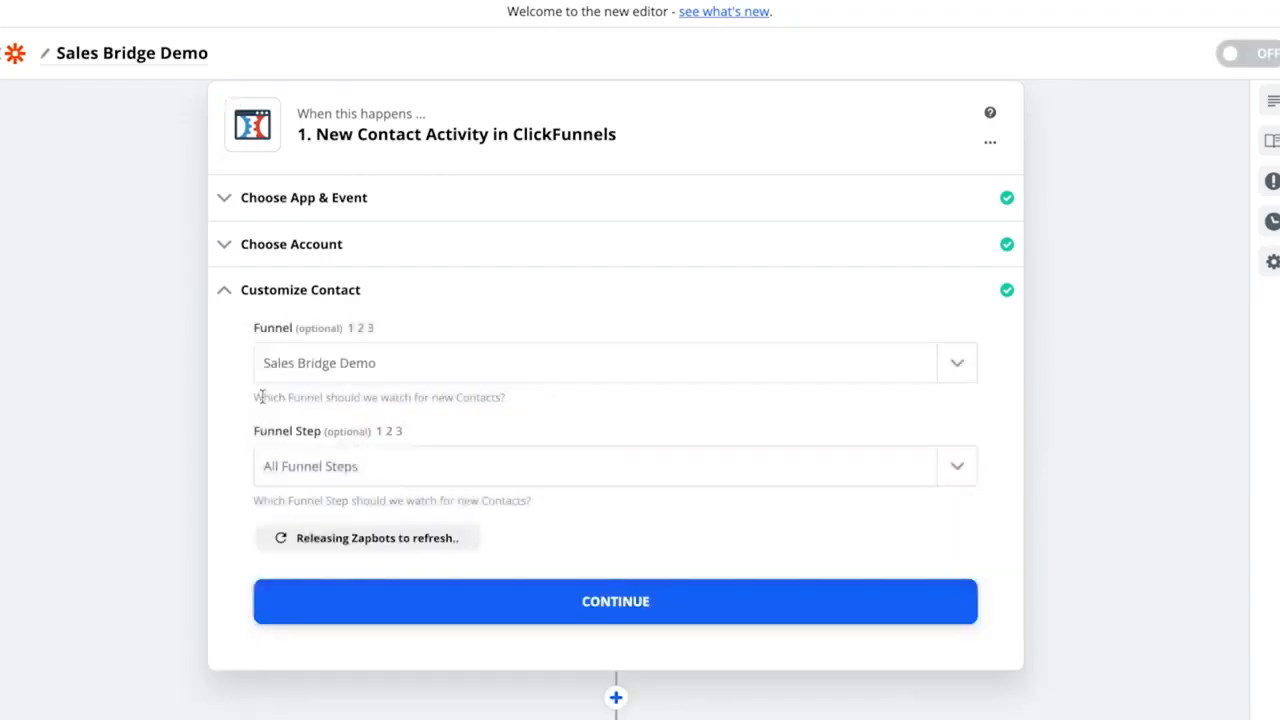
{"action": "scroll", "coordinate": [242, 391], "scroll_direction": "down", "scroll_amount": 1}
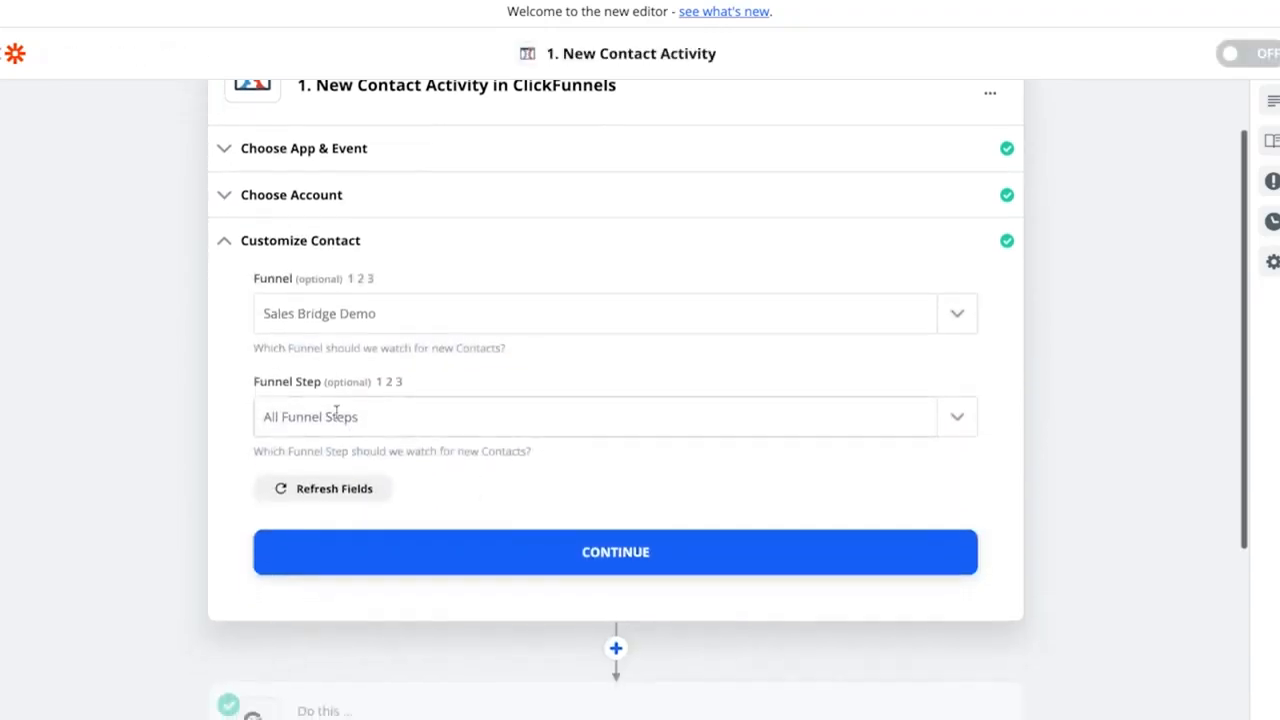
{"action": "scroll", "coordinate": [441, 401], "scroll_direction": "down", "scroll_amount": 1}
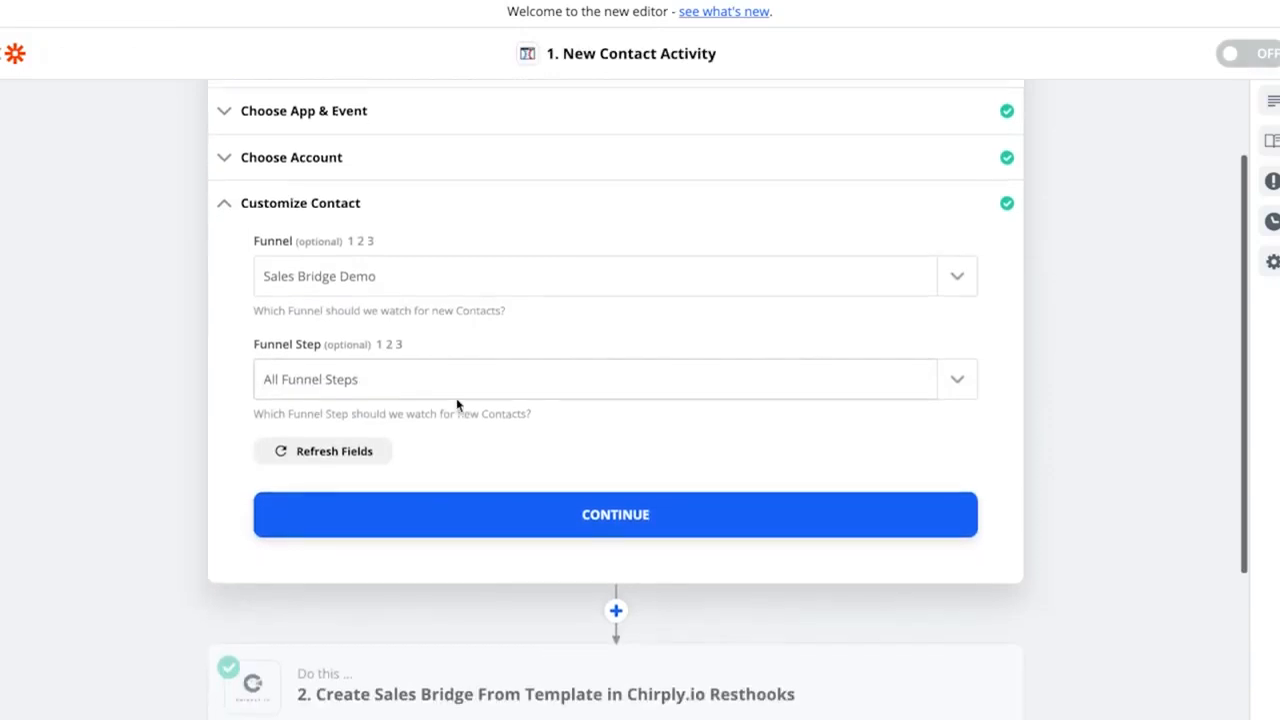
{"action": "left_click", "coordinate": [634, 486]}
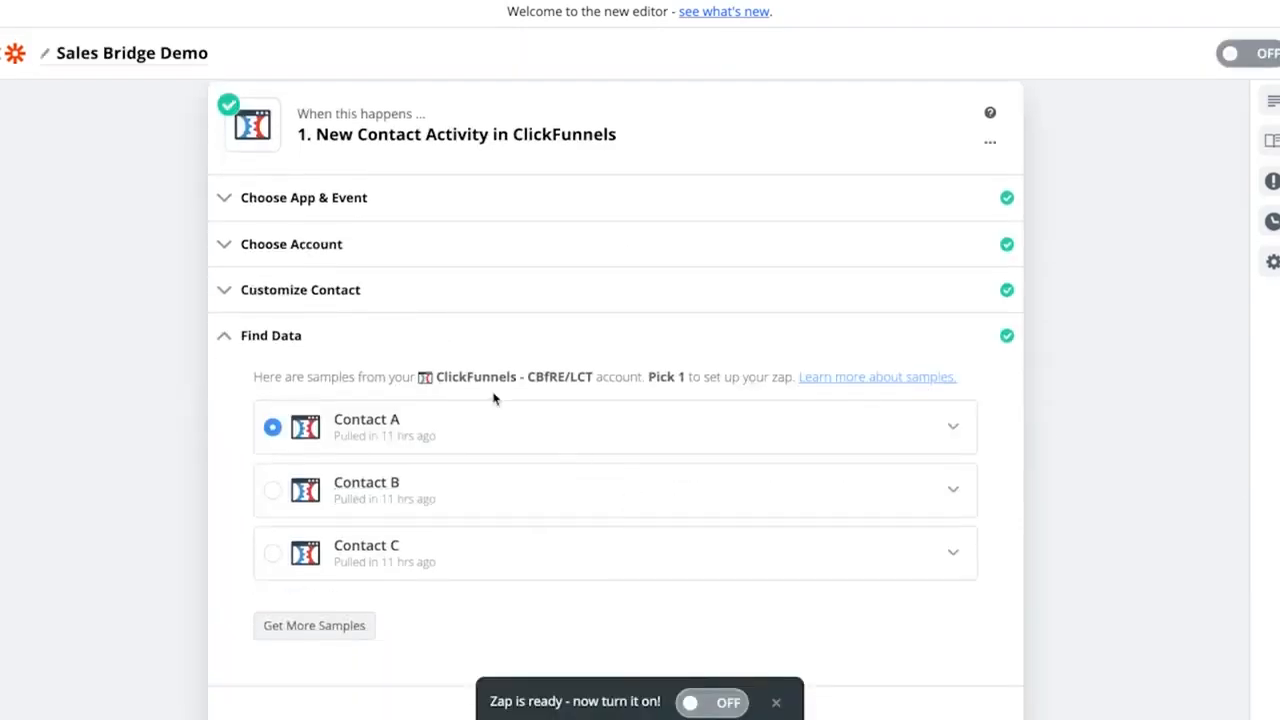
- Inspect the Contact A sample data and finish editing the trigger step
{"action": "scroll", "coordinate": [509, 257], "scroll_direction": "down", "scroll_amount": 3}
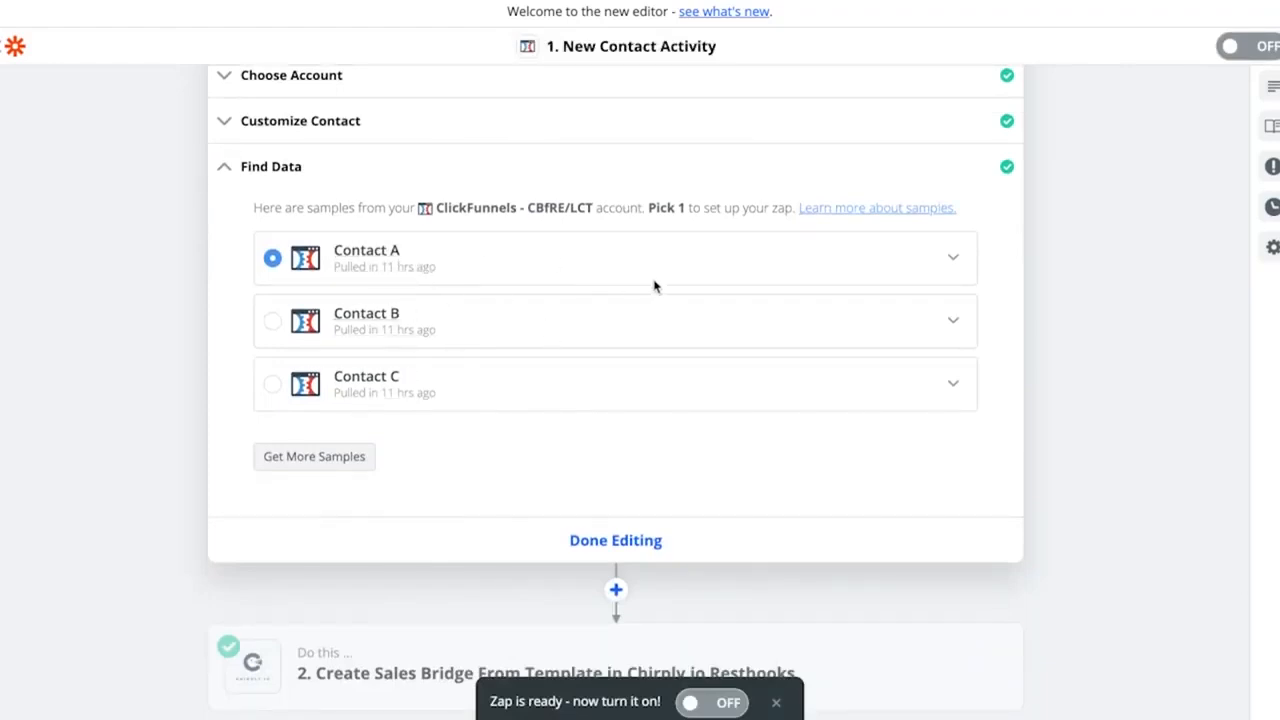
{"action": "left_click", "coordinate": [953, 258]}
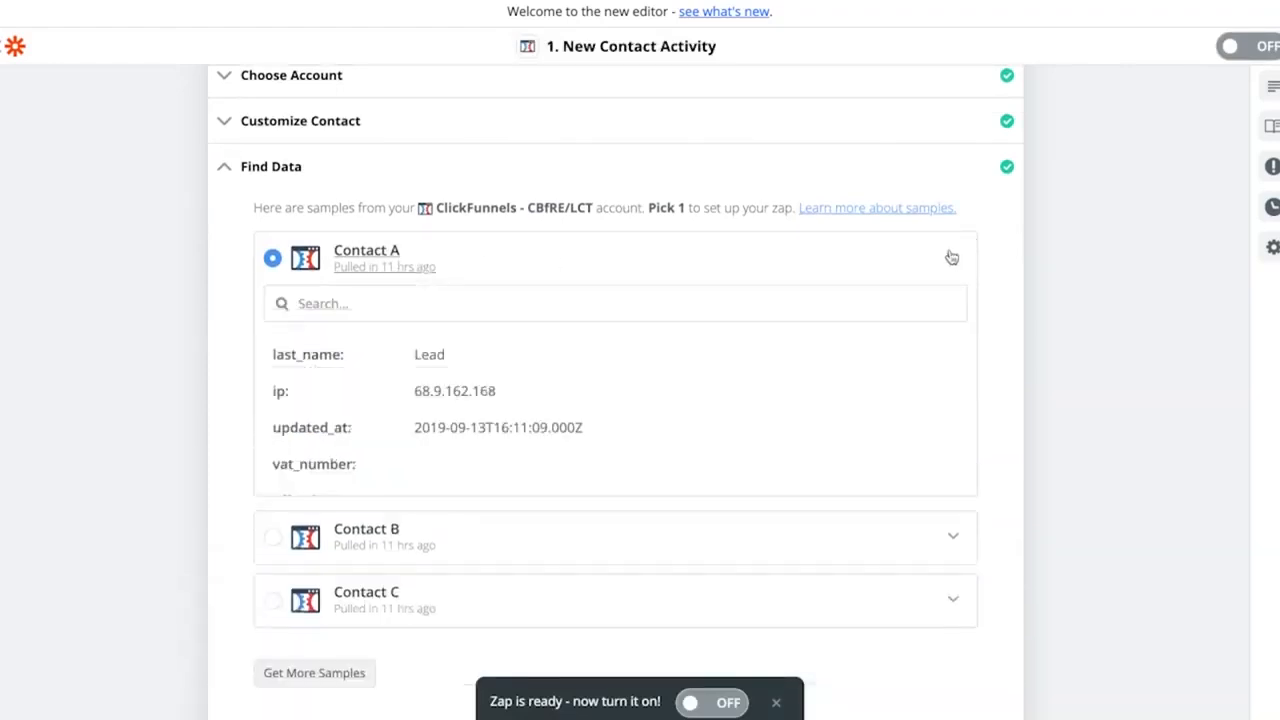
{"action": "scroll", "coordinate": [490, 446], "scroll_direction": "down", "scroll_amount": 4}
{"action": "scroll", "coordinate": [487, 447], "scroll_direction": "down", "scroll_amount": 5}
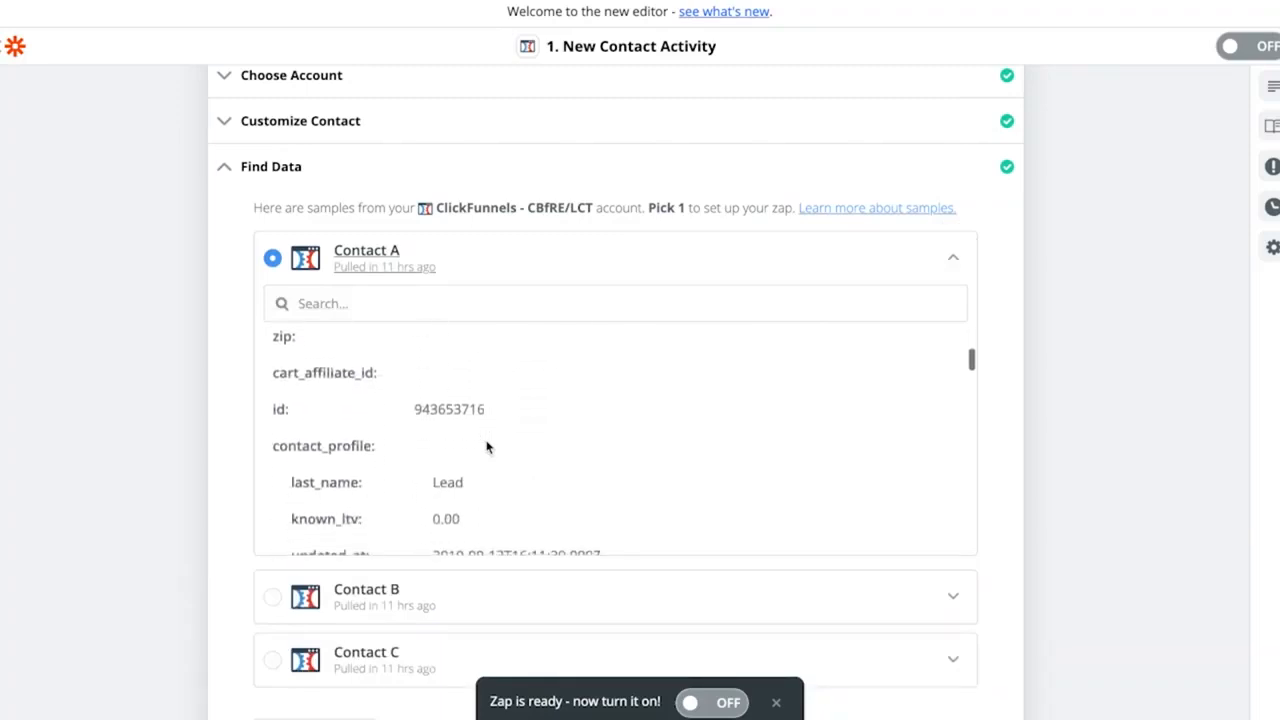
{"action": "left_click", "coordinate": [957, 262]}
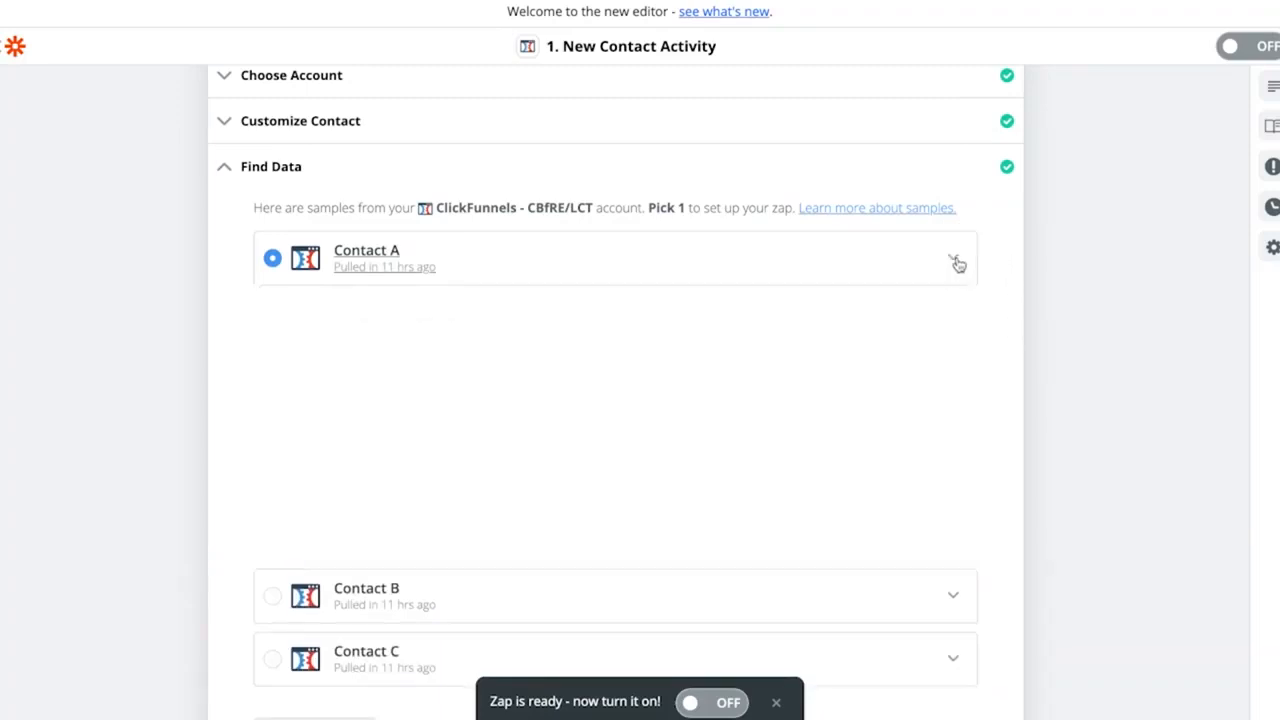
{"action": "scroll", "coordinate": [604, 406], "scroll_direction": "down", "scroll_amount": 1}
{"action": "left_click", "coordinate": [615, 446]}
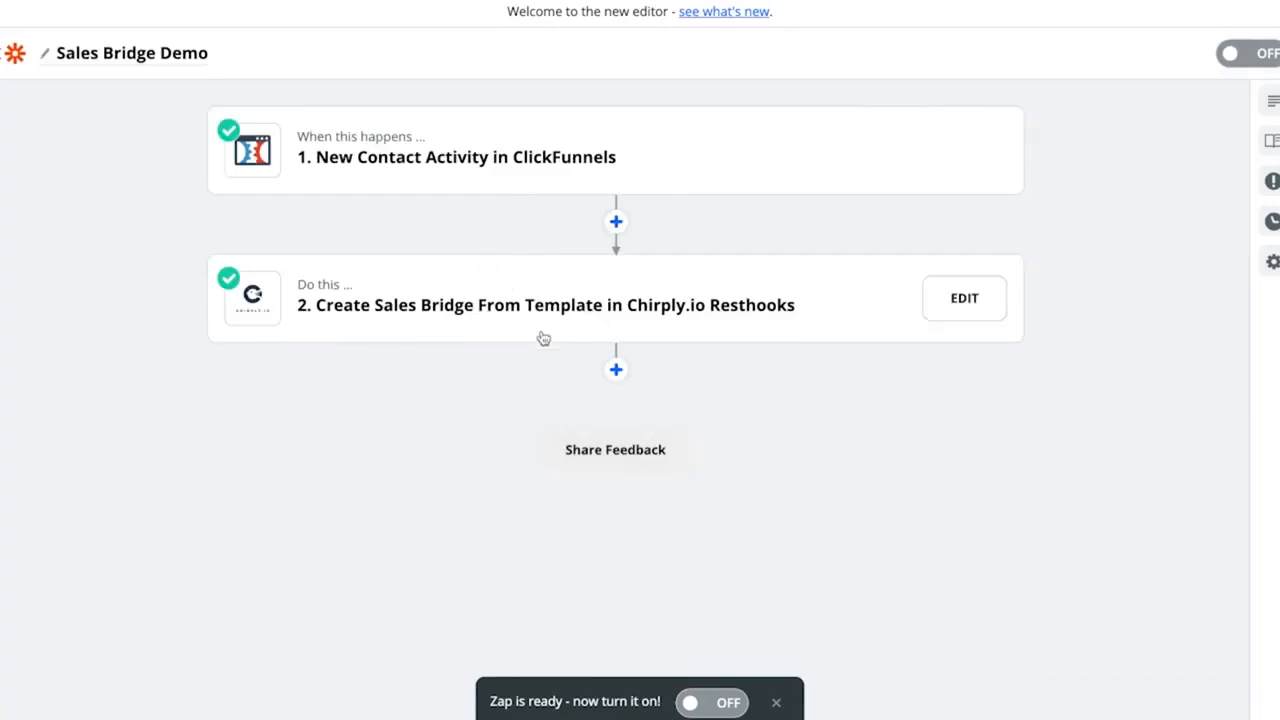
- Open the action step and choose Chirply.io Resthooks as its app
{"action": "left_click", "coordinate": [540, 300]}
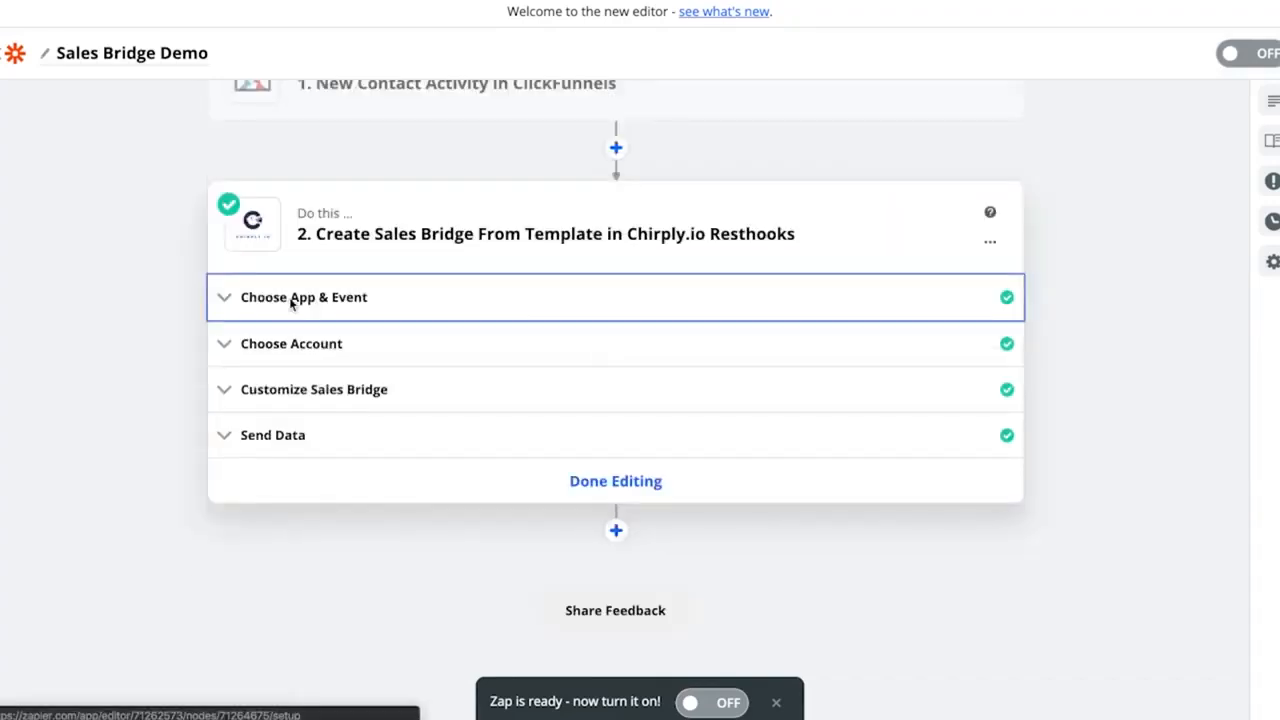
{"action": "left_click", "coordinate": [300, 297]}
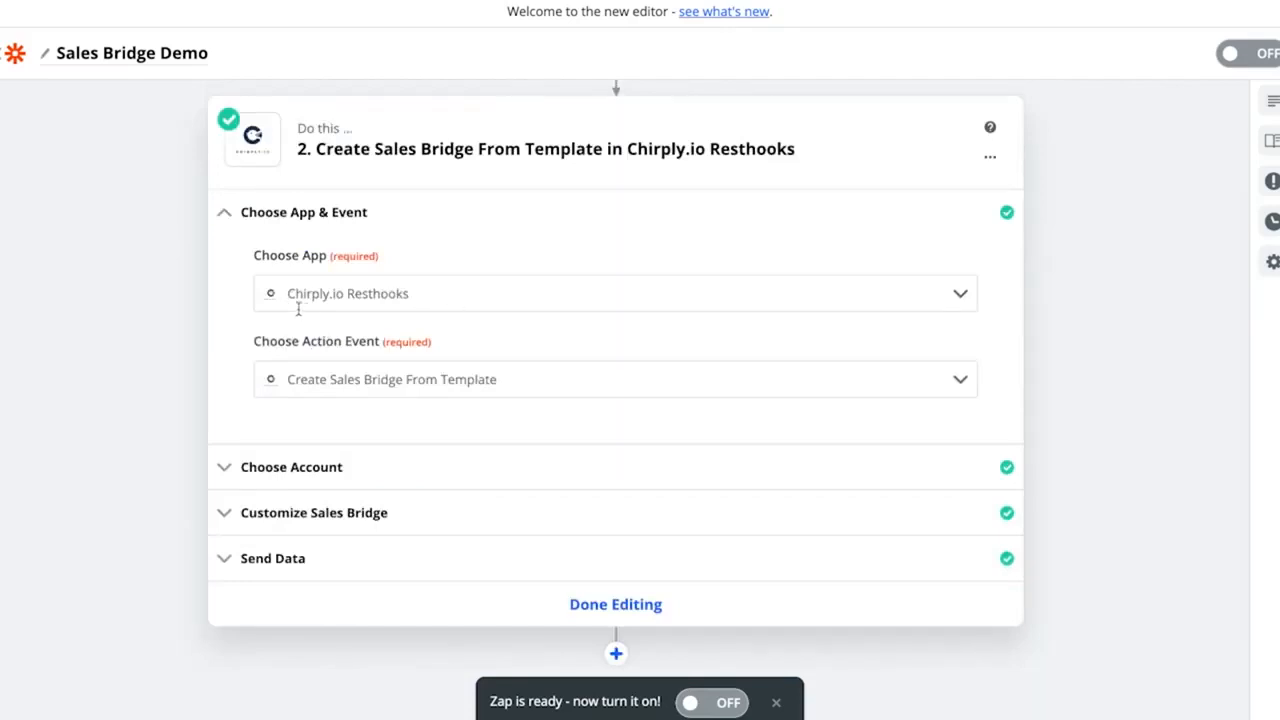
{"action": "left_click", "coordinate": [432, 295]}
{"action": "type", "text": "c"}
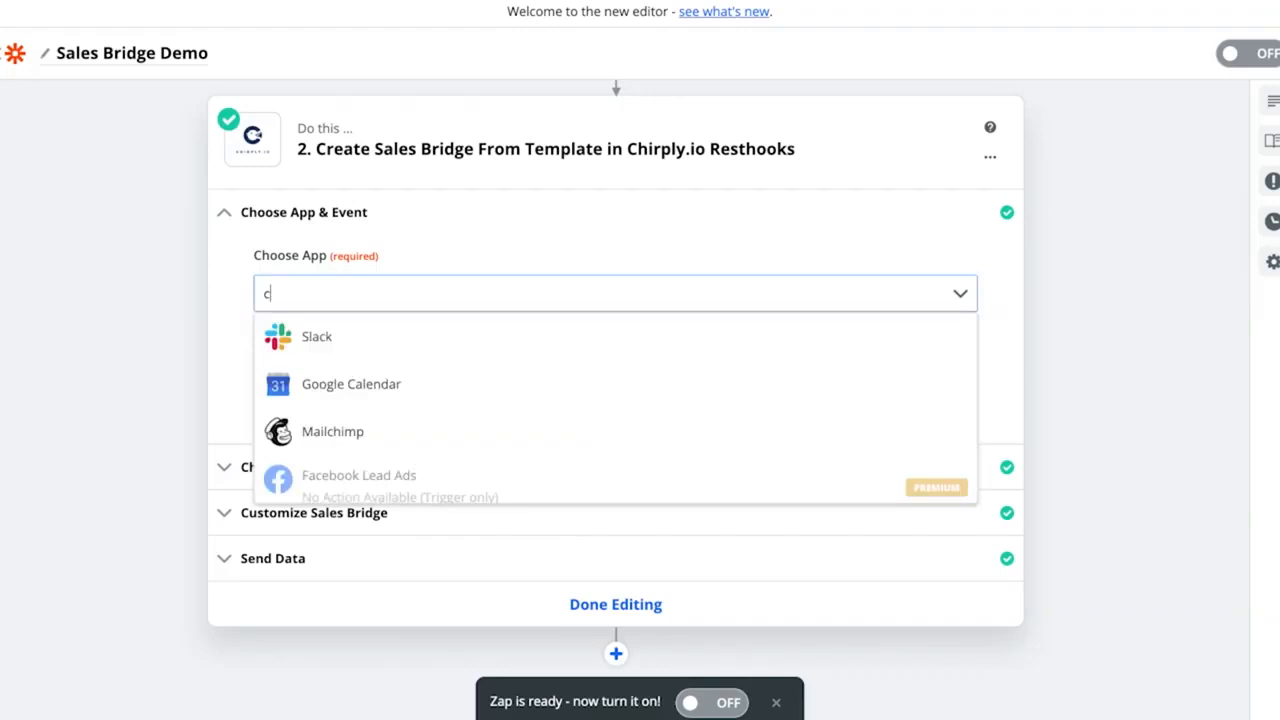
{"action": "type", "text": "hirpl"}
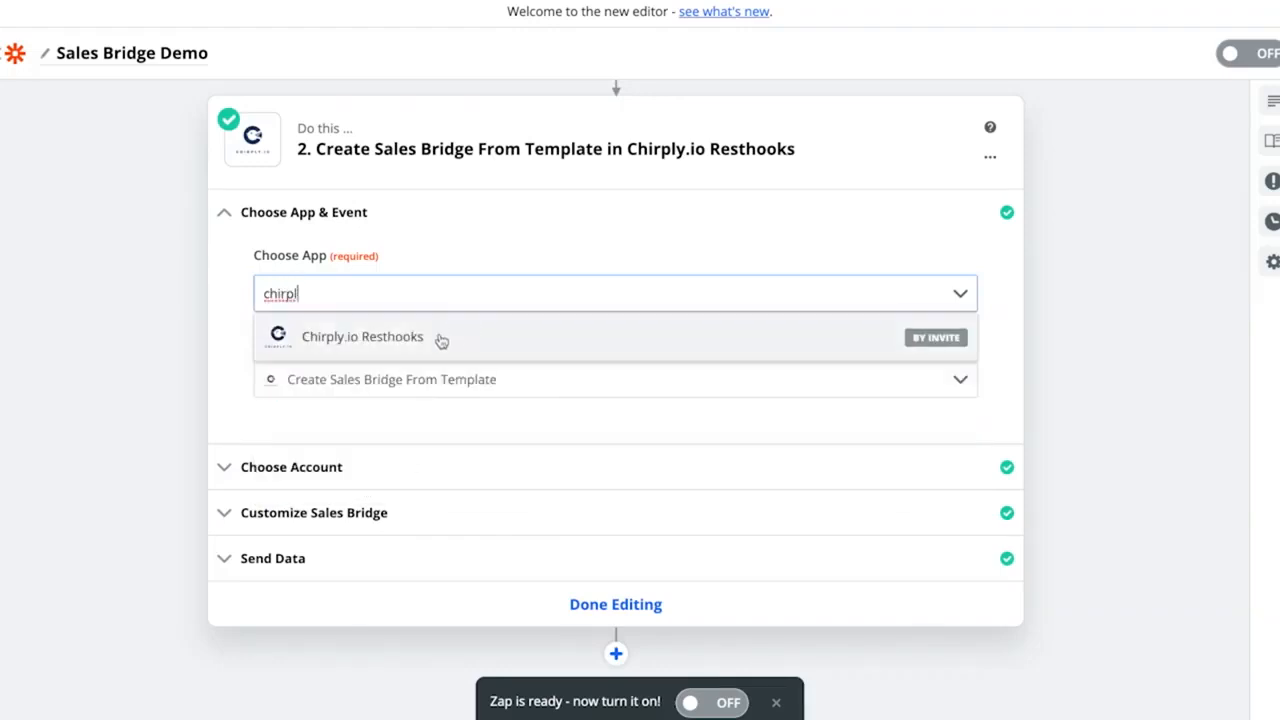
{"action": "left_click", "coordinate": [400, 340]}
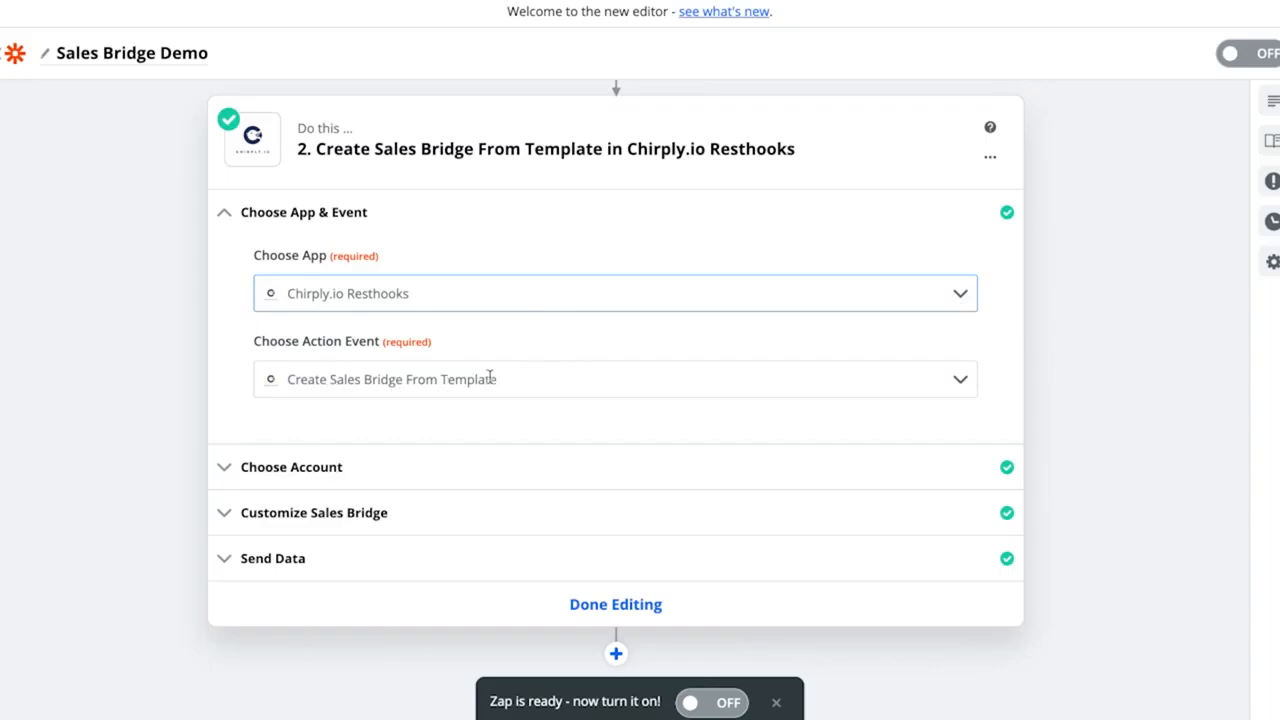
- Set the action event to Create Sales Bridge From Template
{"action": "left_click", "coordinate": [960, 391]}
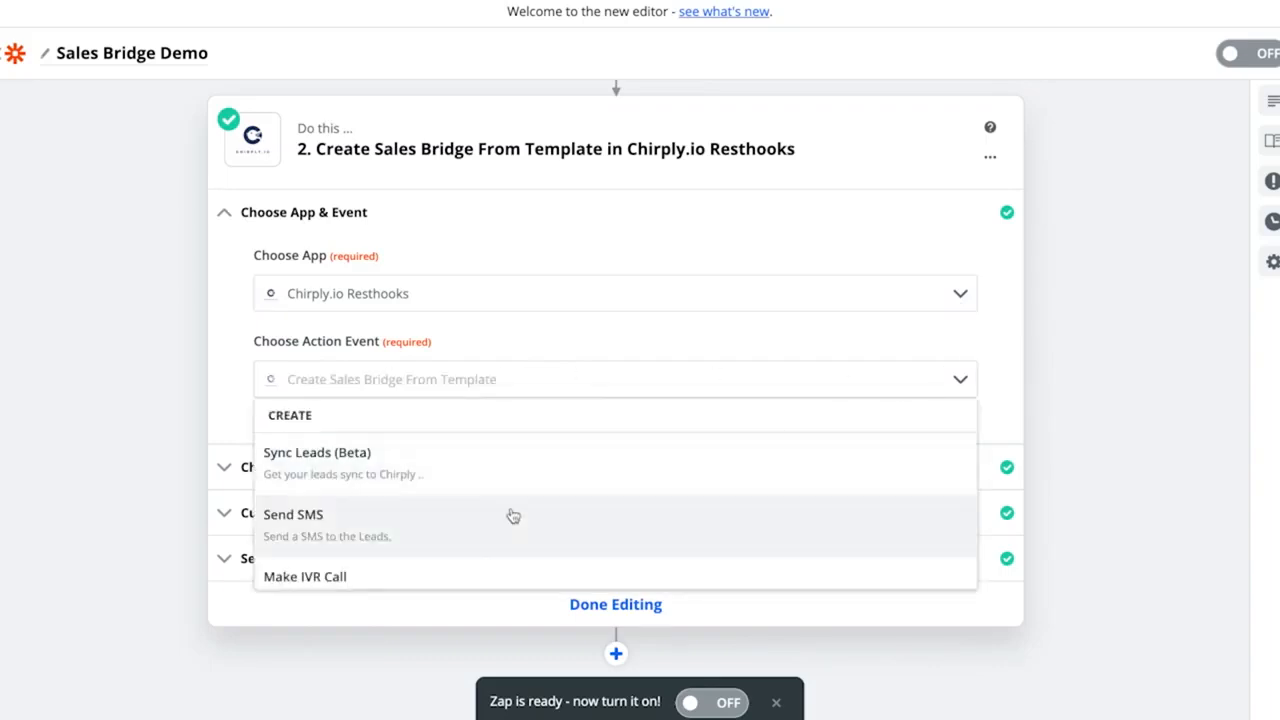
{"action": "scroll", "coordinate": [487, 521], "scroll_direction": "down", "scroll_amount": 10}
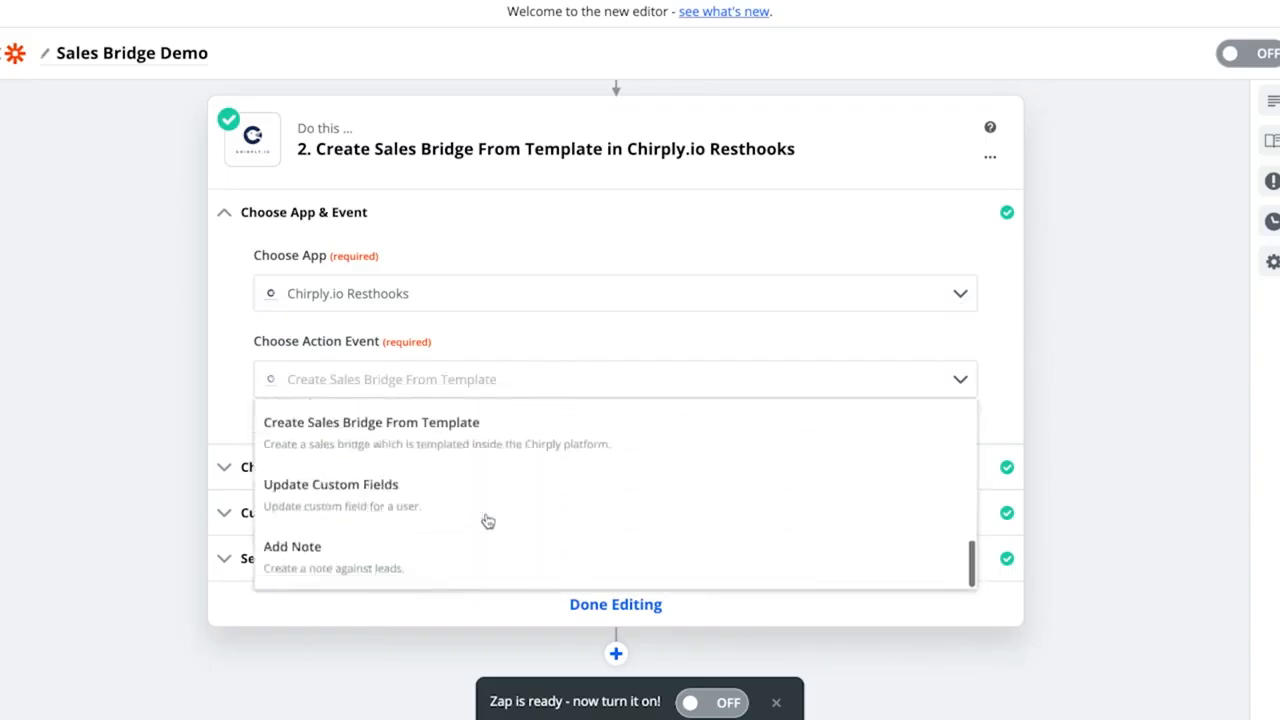
{"action": "scroll", "coordinate": [487, 521], "scroll_direction": "up", "scroll_amount": 10}
{"action": "scroll", "coordinate": [487, 521], "scroll_direction": "down", "scroll_amount": 2}
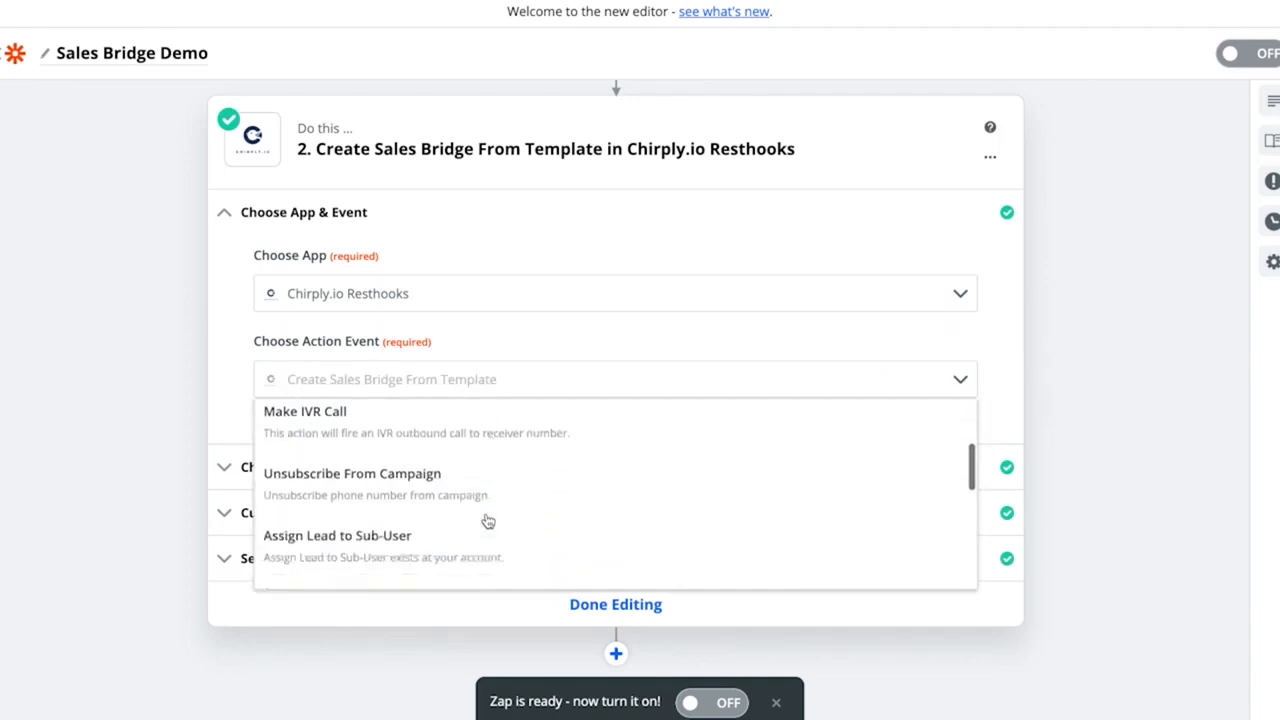
{"action": "scroll", "coordinate": [487, 521], "scroll_direction": "down", "scroll_amount": 5}
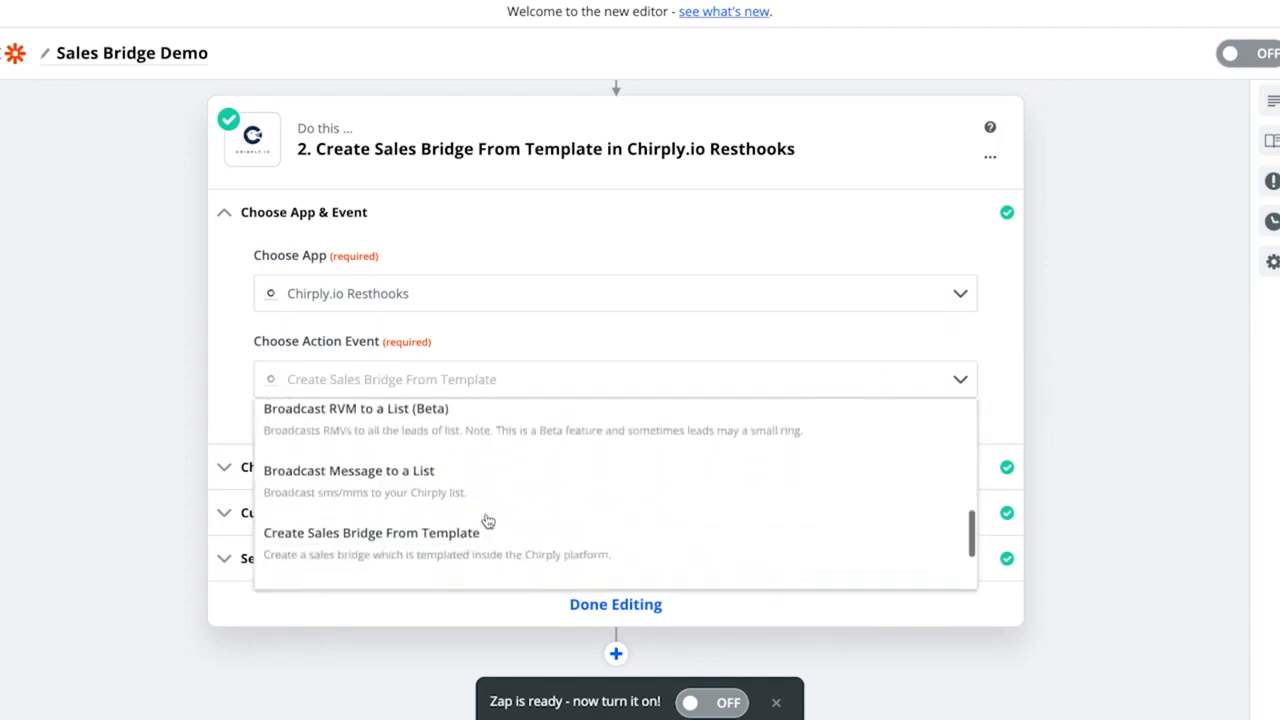
{"action": "left_click", "coordinate": [376, 512]}
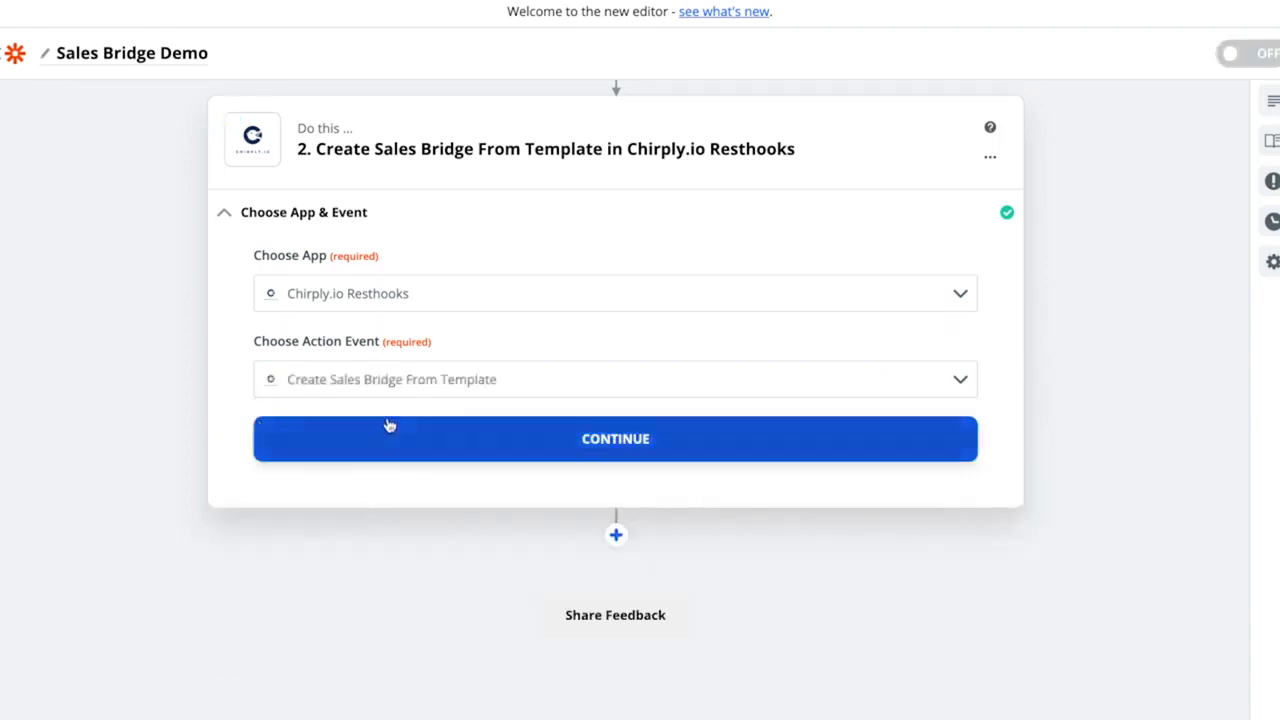
- Continue past the app and event, and confirm the Chirply.io Resthooks account for the action step
{"action": "left_click", "coordinate": [619, 425]}
{"action": "scroll", "coordinate": [521, 444], "scroll_direction": "down", "scroll_amount": 1}
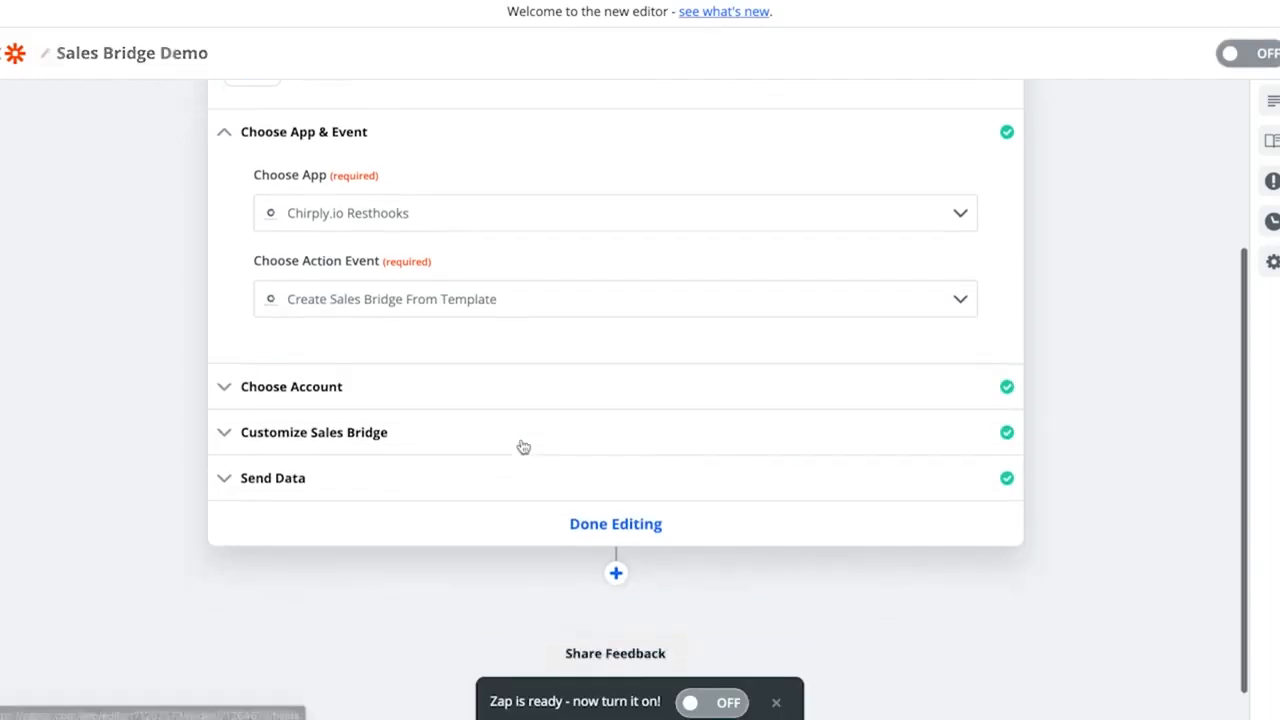
{"action": "left_click", "coordinate": [285, 390]}
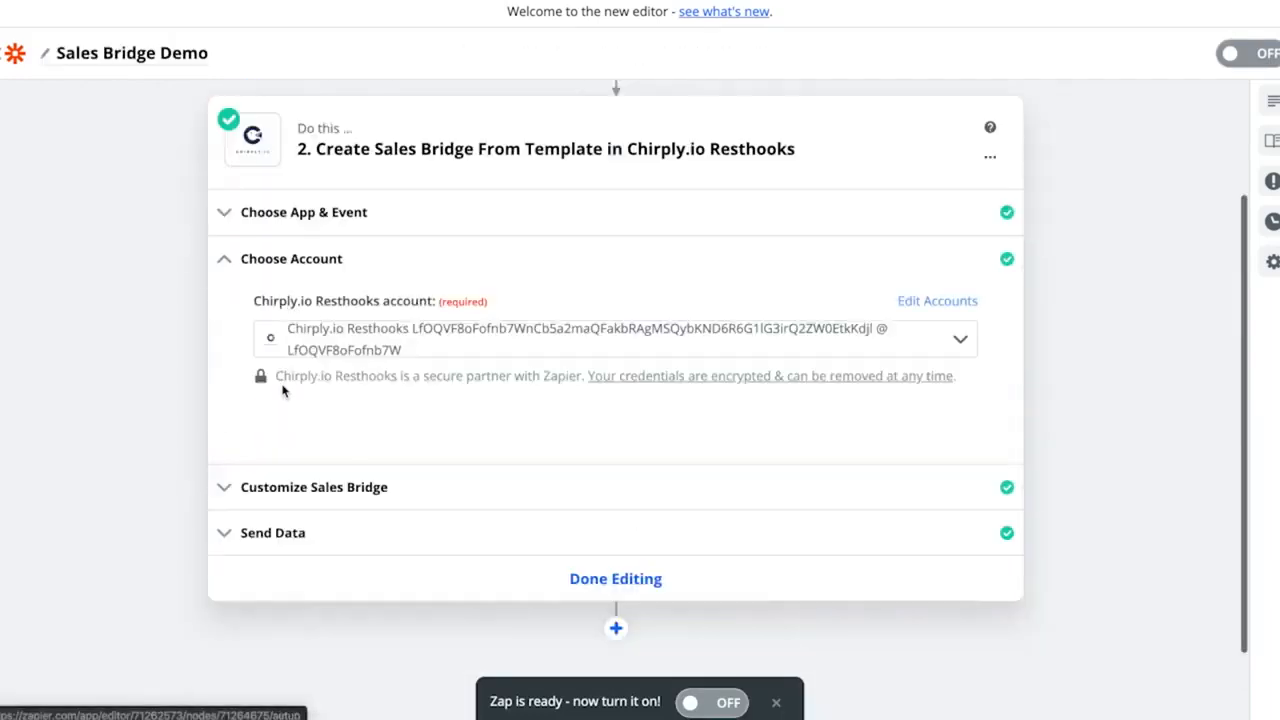
{"action": "left_click", "coordinate": [477, 332]}
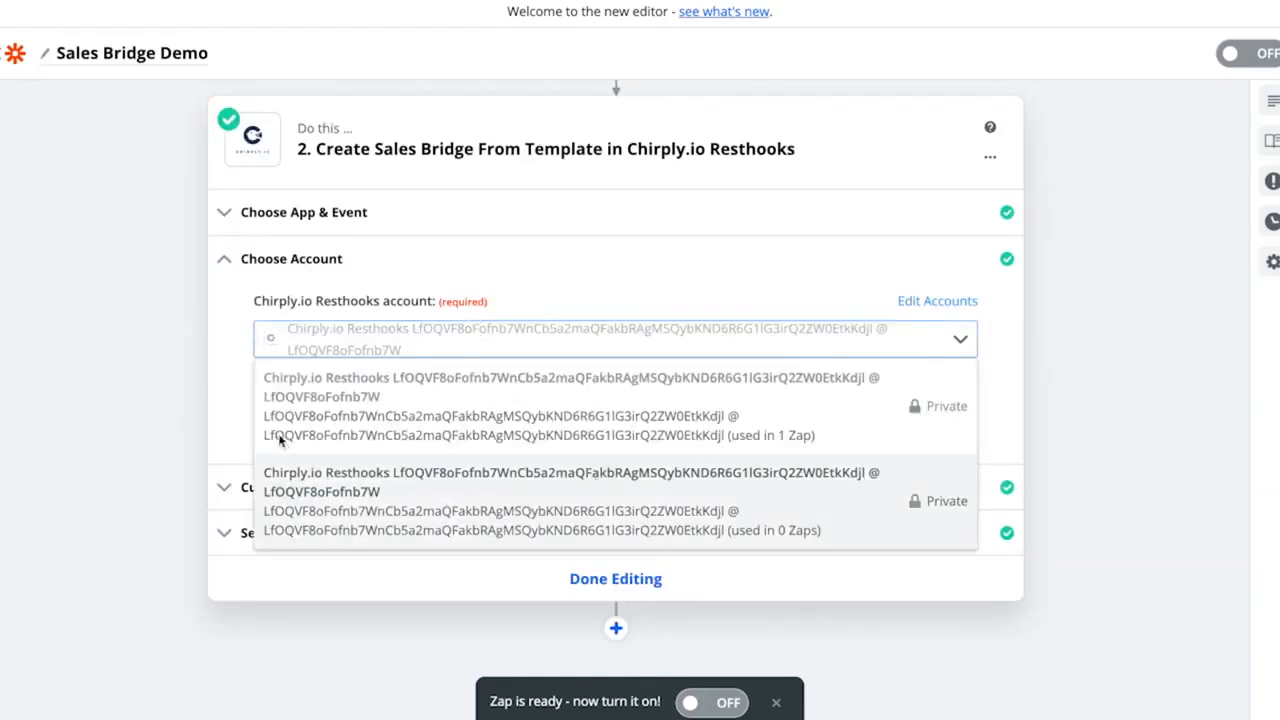
{"action": "left_click", "coordinate": [232, 401]}
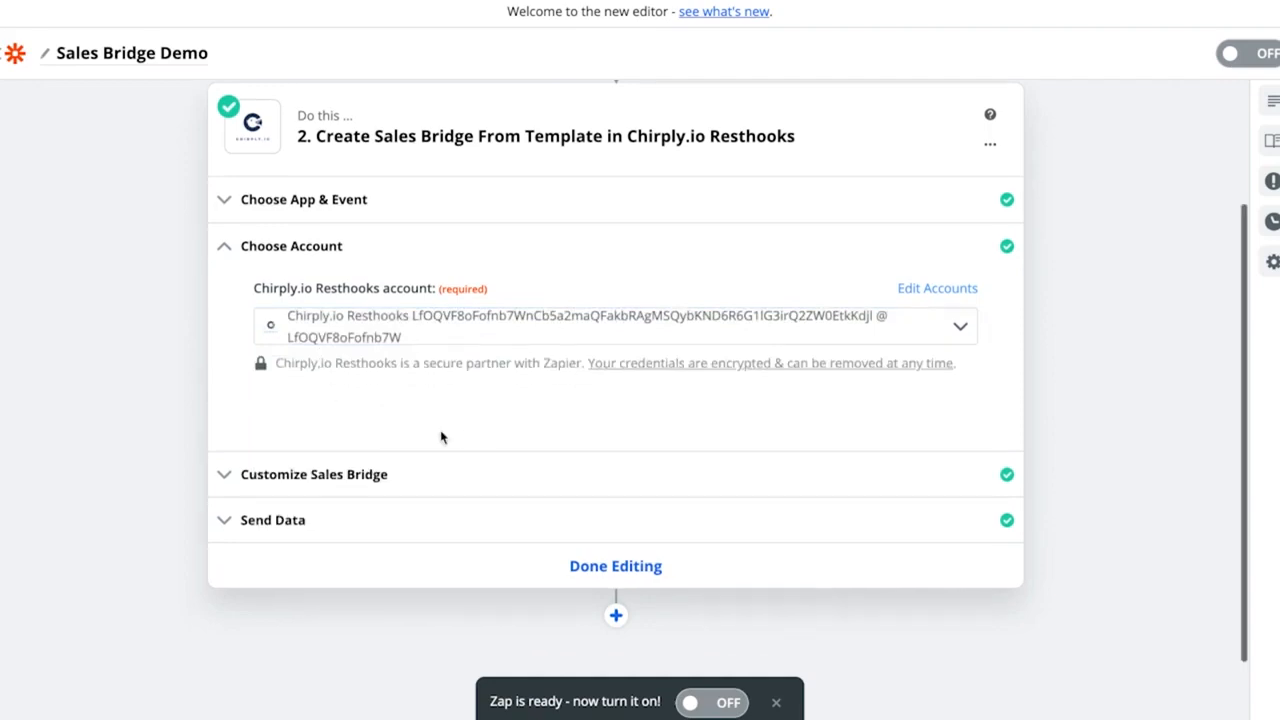
- Open the Sales Bridge customization and check the Sales Bridge Demo template's title in Chirply
{"action": "left_click", "coordinate": [352, 476]}
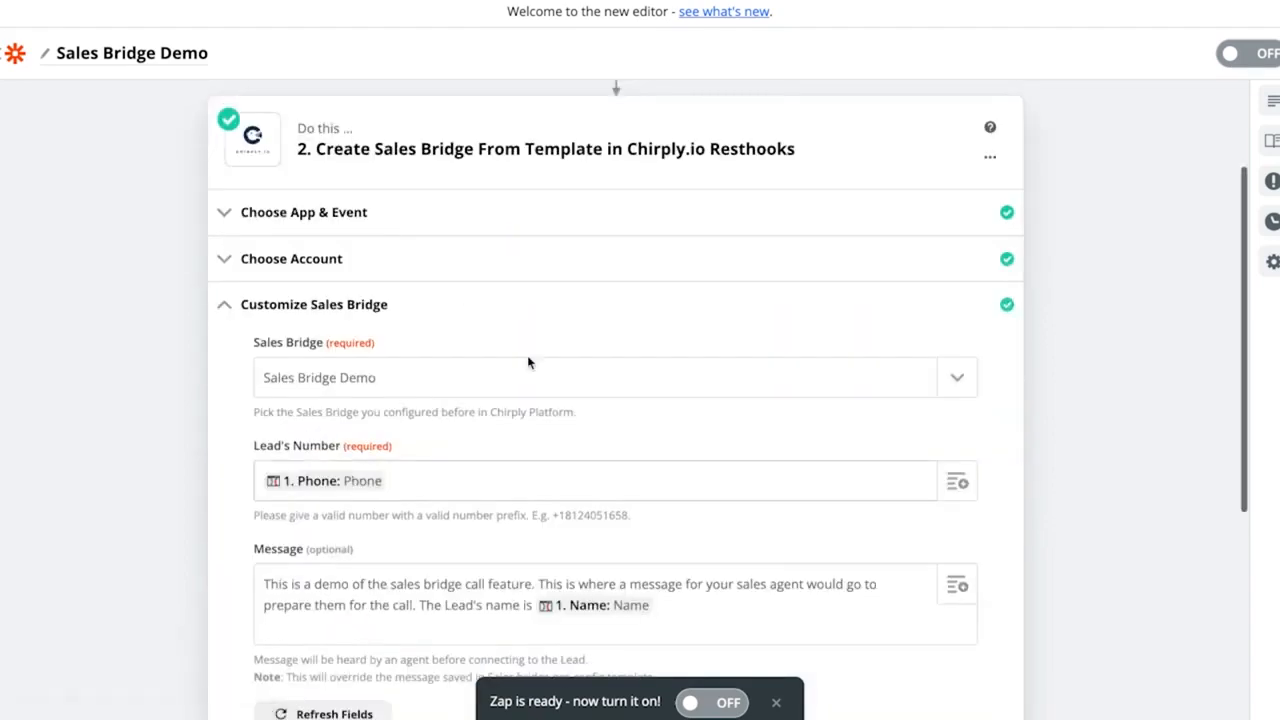
{"action": "scroll", "coordinate": [541, 332], "scroll_direction": "down", "scroll_amount": 1}
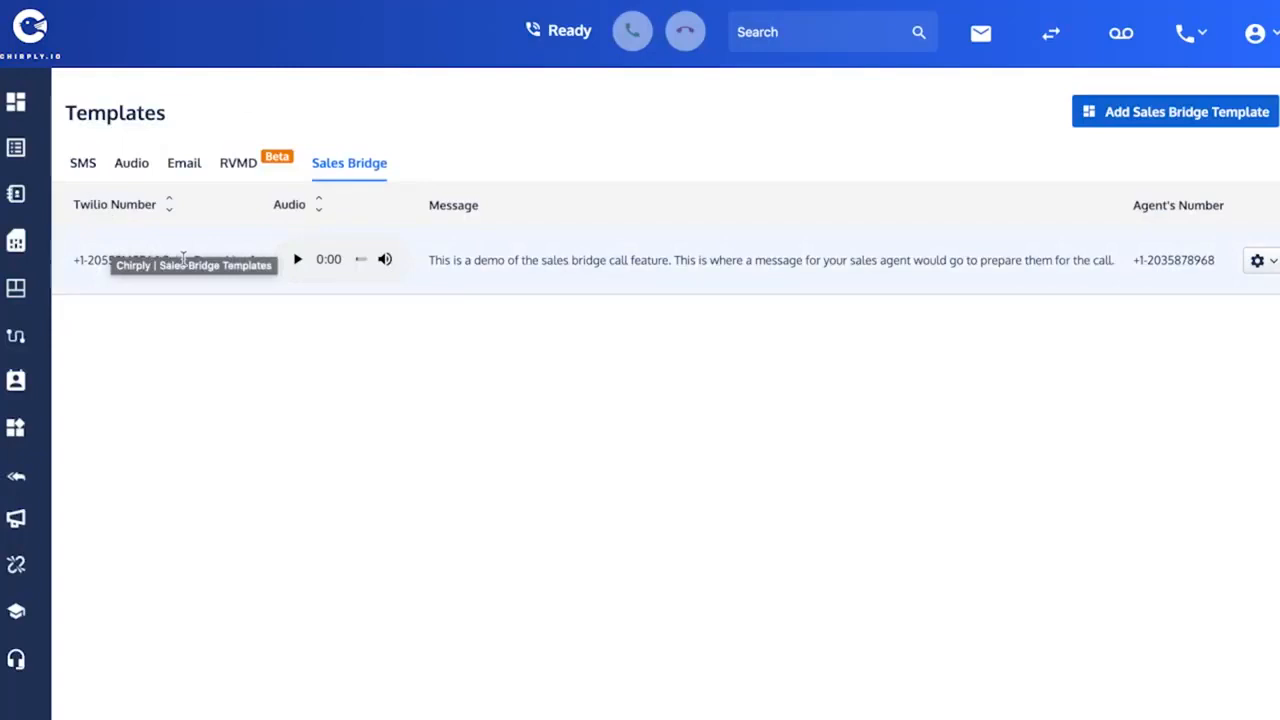
{"action": "left_click", "coordinate": [230, 382]}
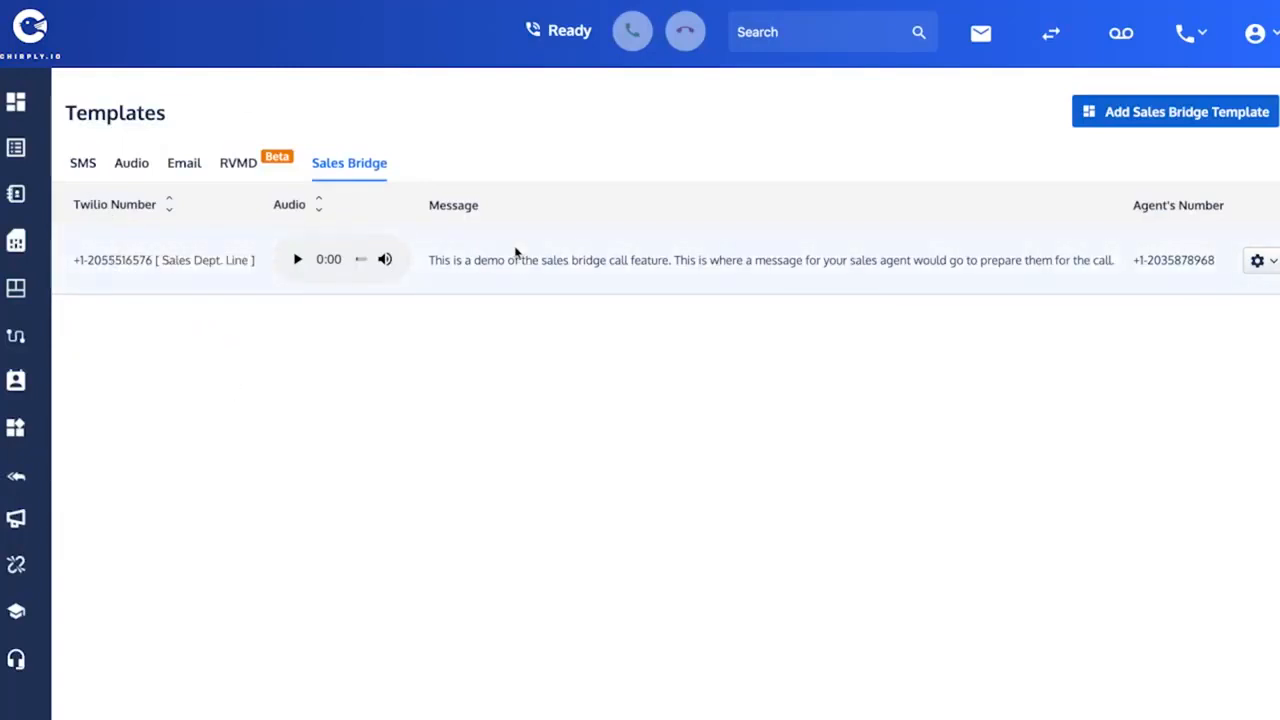
{"action": "scroll", "coordinate": [514, 252], "scroll_direction": "left", "scroll_amount": 2}
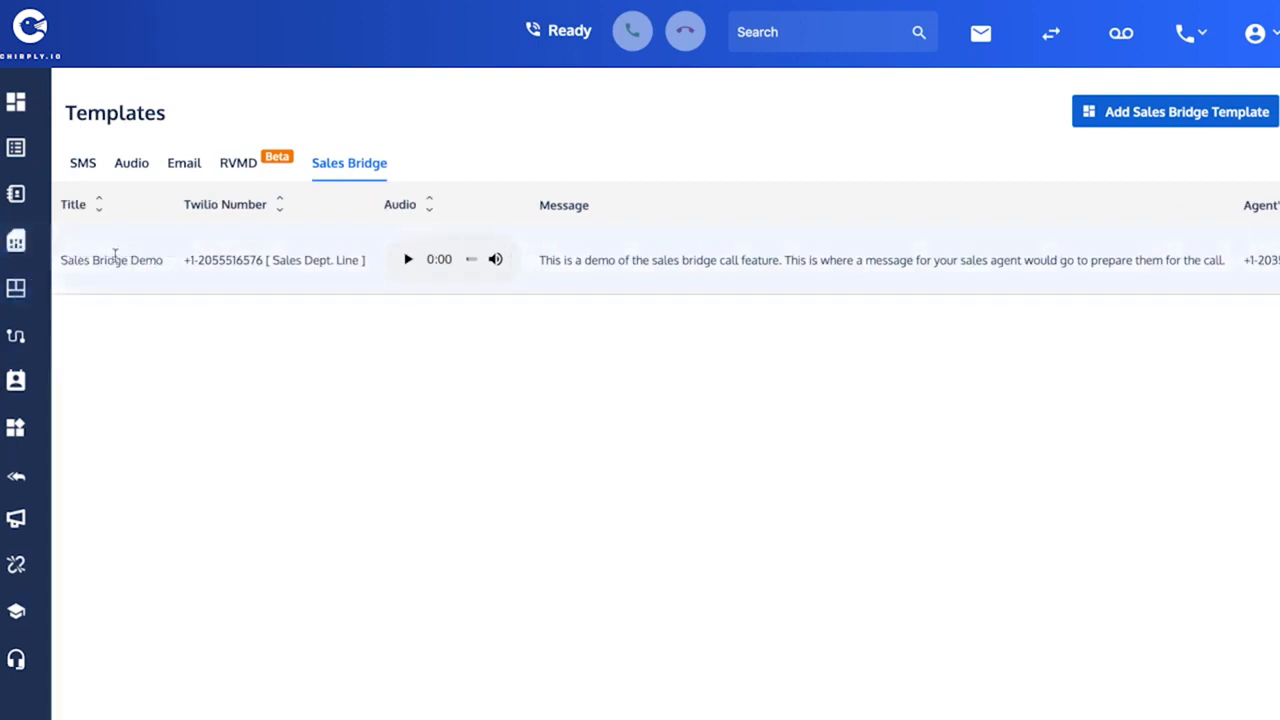
{"action": "left_click_drag", "start_coordinate": [66, 262], "coordinate": [166, 268]}
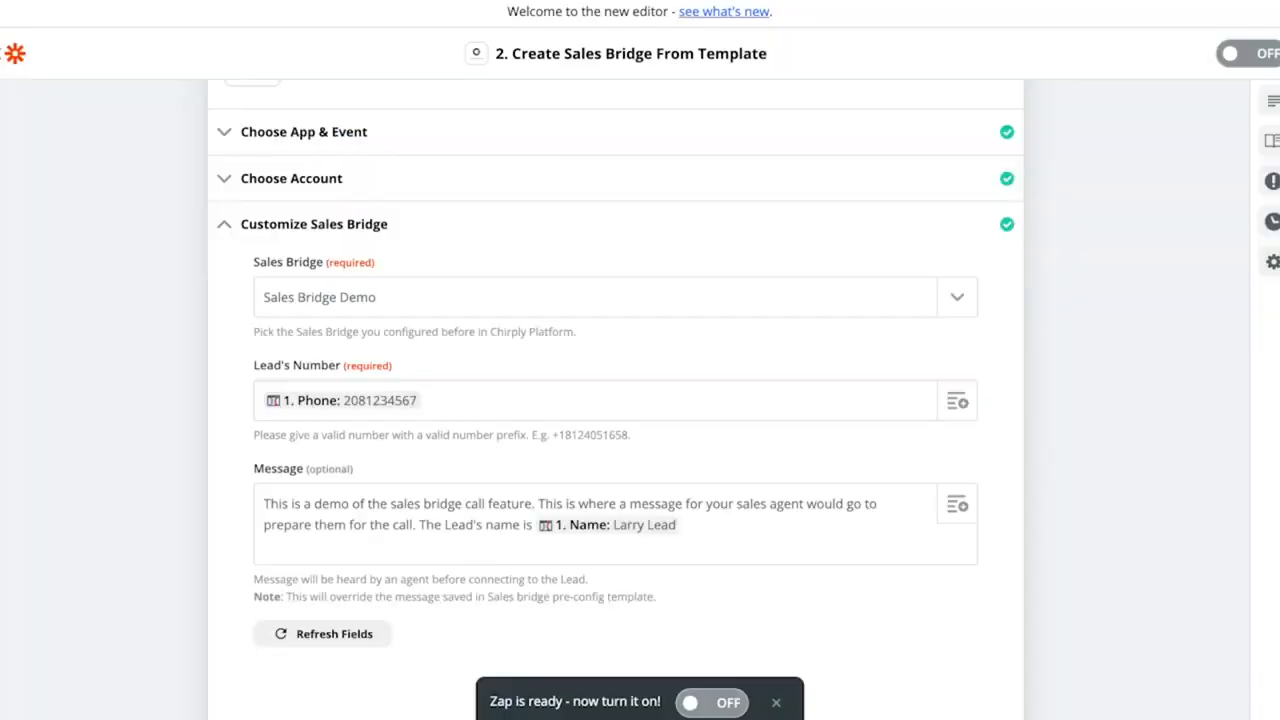
- Set the Sales Bridge field to Sales Bridge Demo
{"action": "left_click", "coordinate": [957, 300]}
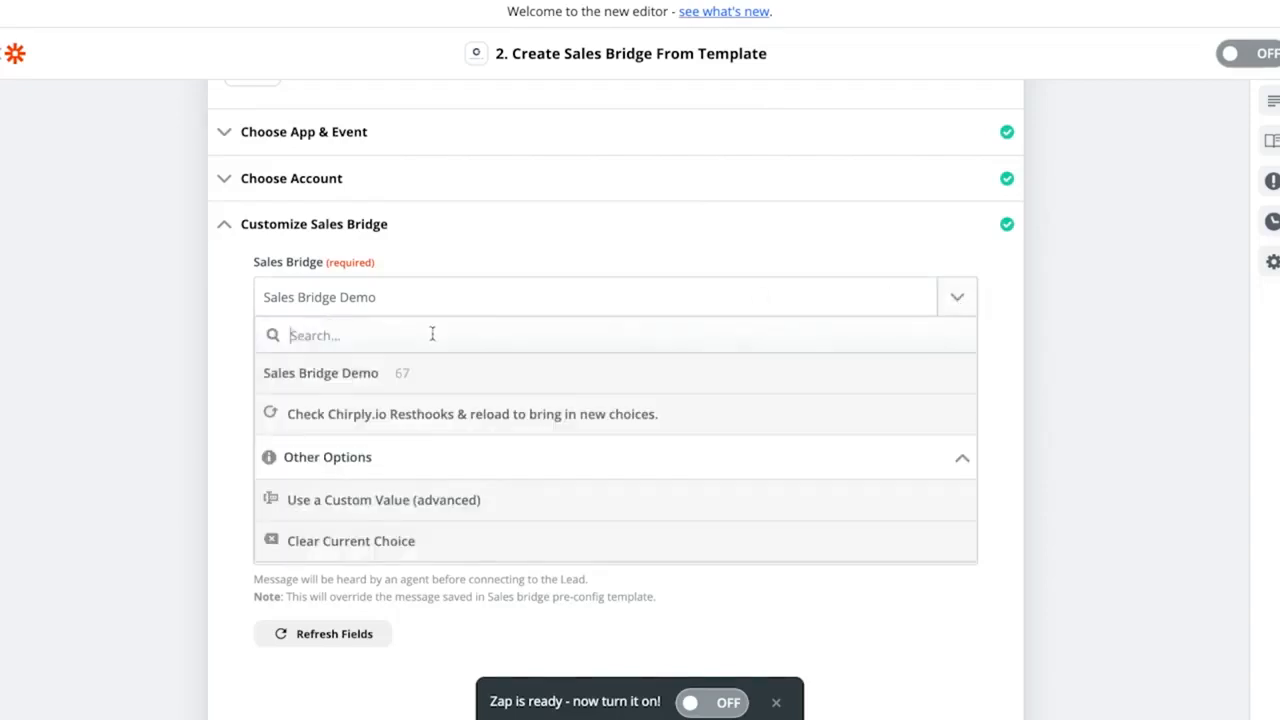
{"action": "left_click", "coordinate": [325, 377]}
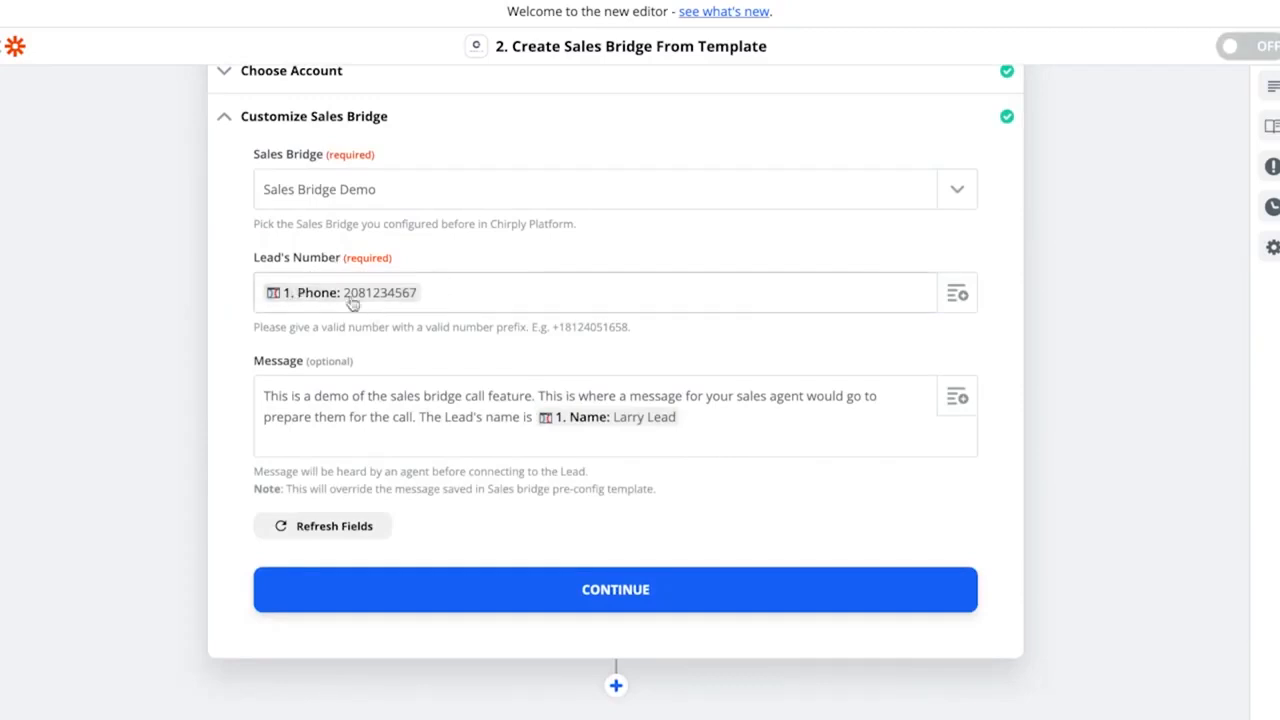
{"action": "scroll", "coordinate": [450, 288], "scroll_direction": "up", "scroll_amount": 5}
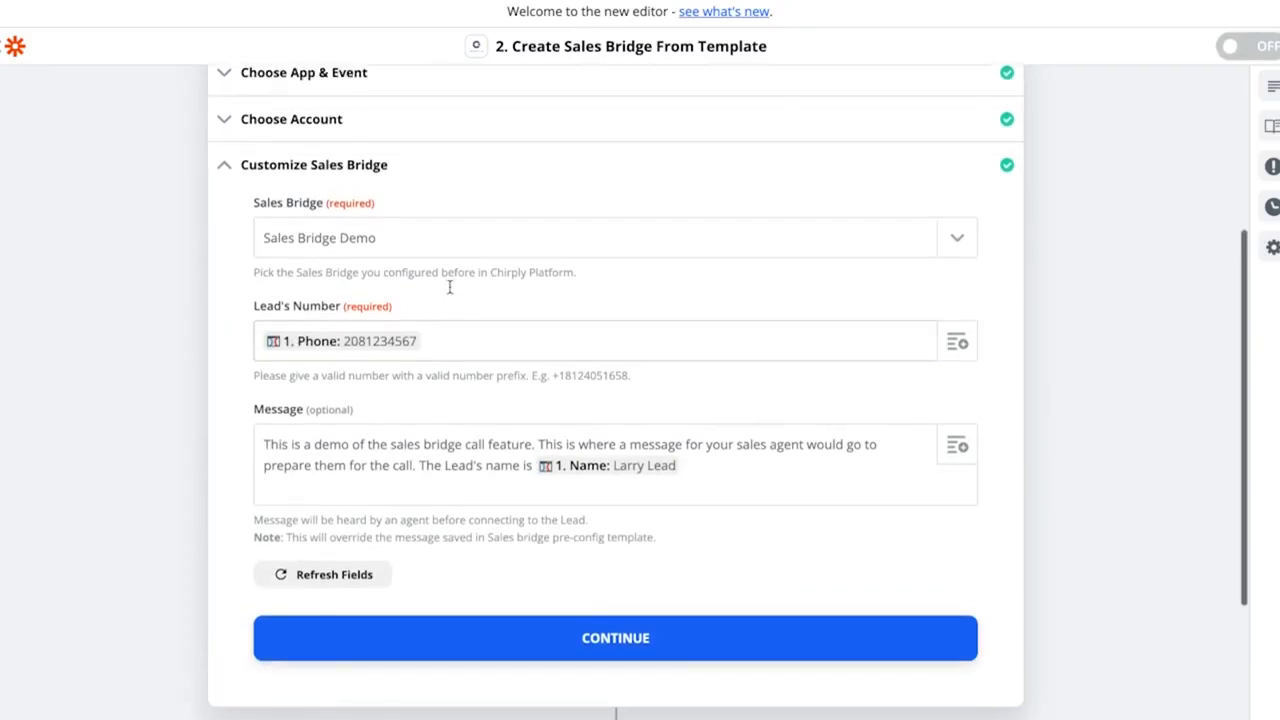
{"action": "scroll", "coordinate": [451, 293], "scroll_direction": "up", "scroll_amount": 1}
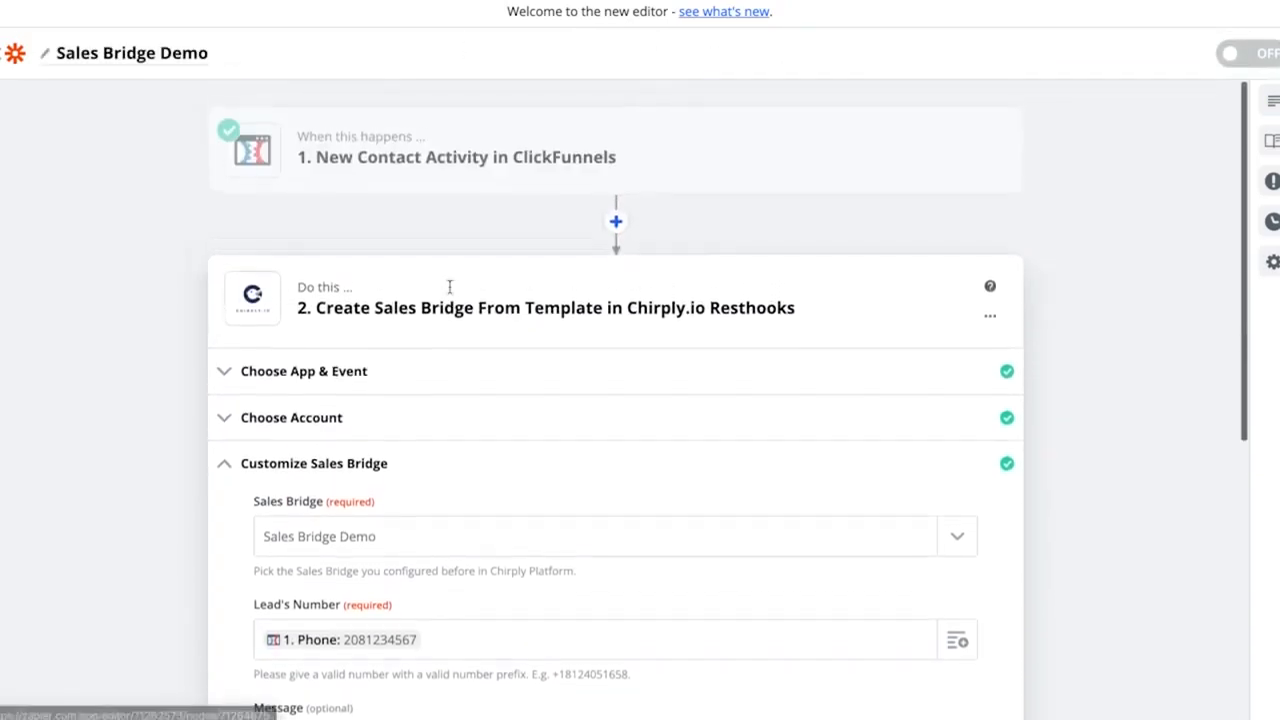
{"action": "scroll", "coordinate": [476, 462], "scroll_direction": "down", "scroll_amount": 4}
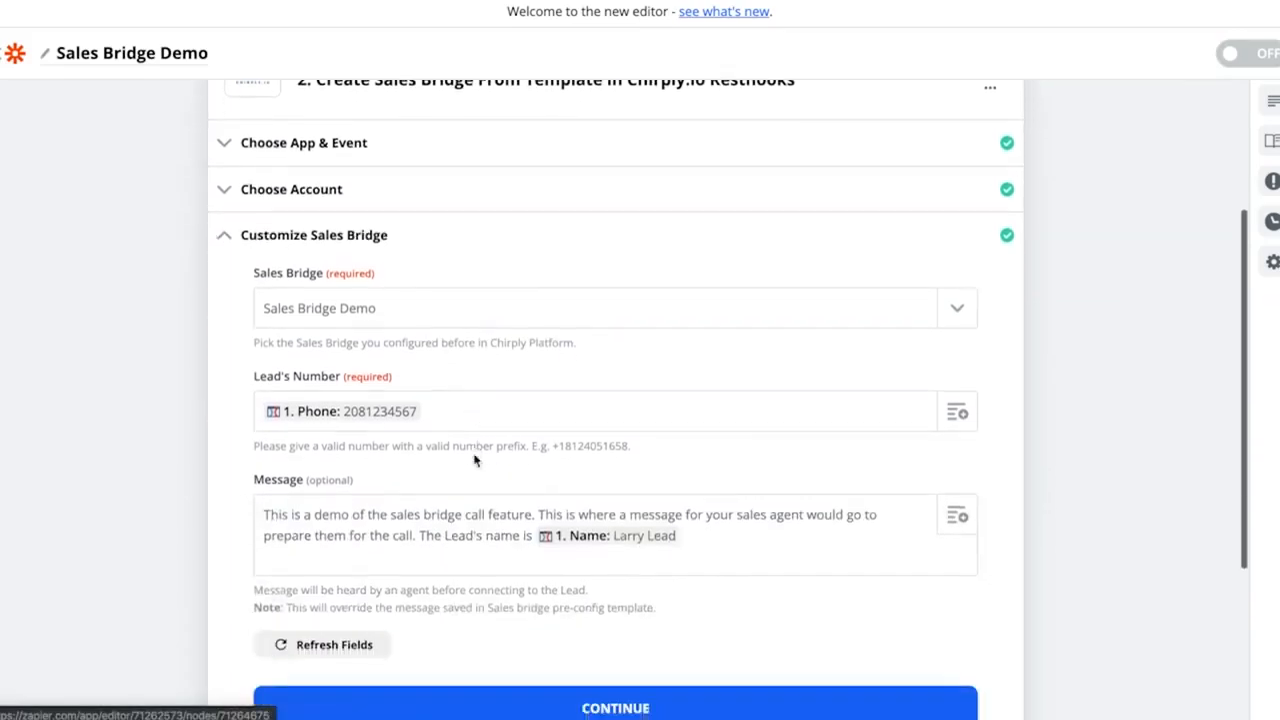
- Clear Lead's Number and map it to the trigger's Phone field
{"action": "left_click", "coordinate": [469, 375]}
{"action": "key", "text": "BackSpace"}
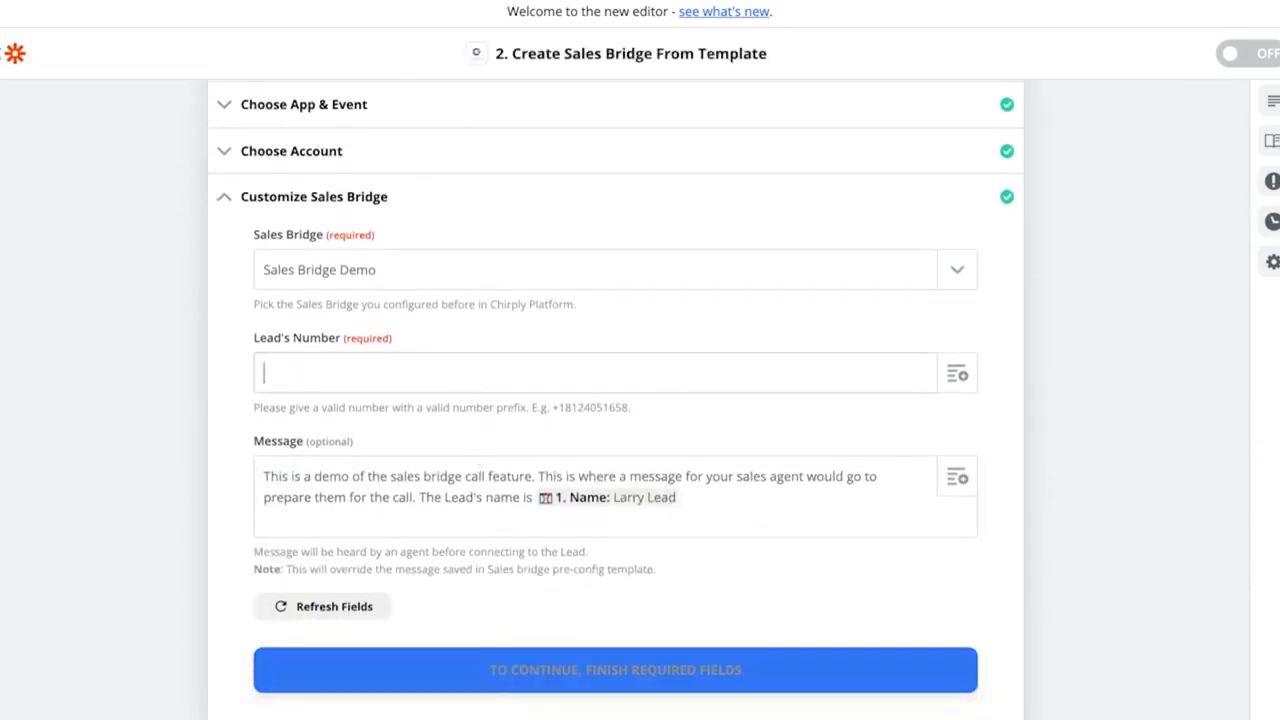
{"action": "left_click", "coordinate": [955, 376]}
{"action": "scroll", "coordinate": [434, 535], "scroll_direction": "down", "scroll_amount": 1}
{"action": "scroll", "coordinate": [434, 535], "scroll_direction": "up", "scroll_amount": 1}
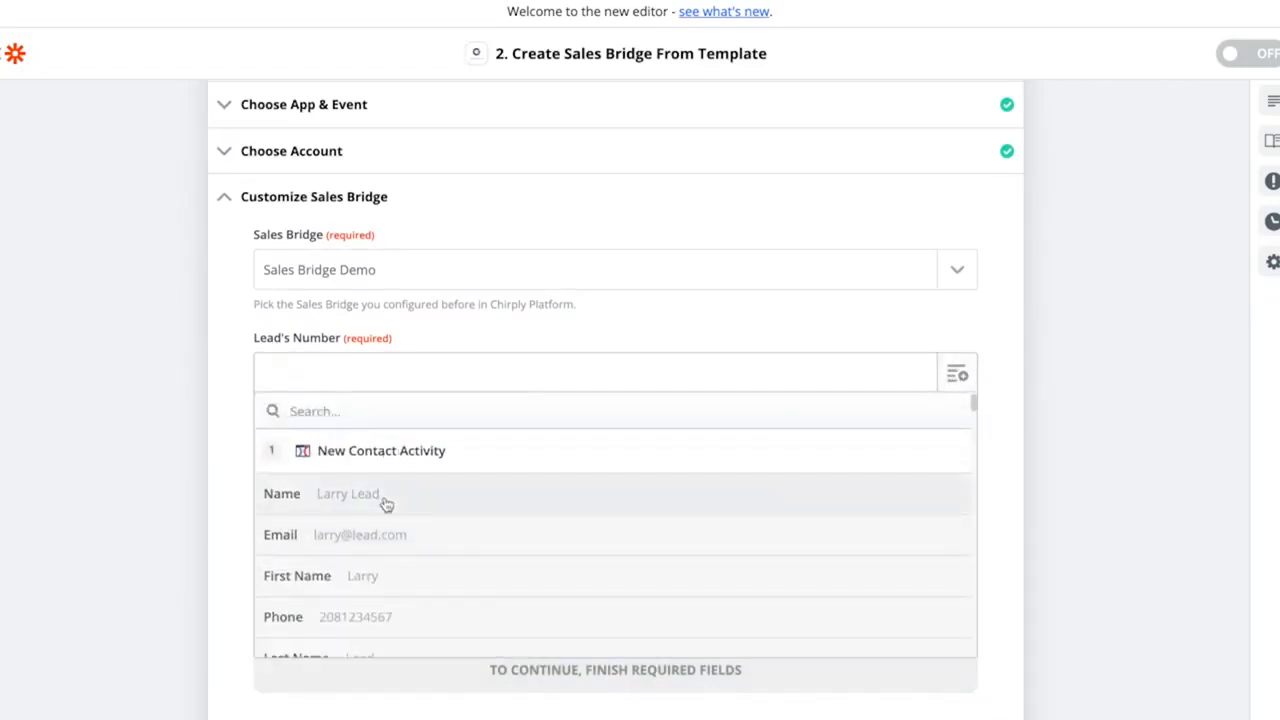
{"action": "left_click", "coordinate": [428, 620]}
{"action": "scroll", "coordinate": [510, 379], "scroll_direction": "down", "scroll_amount": 1}
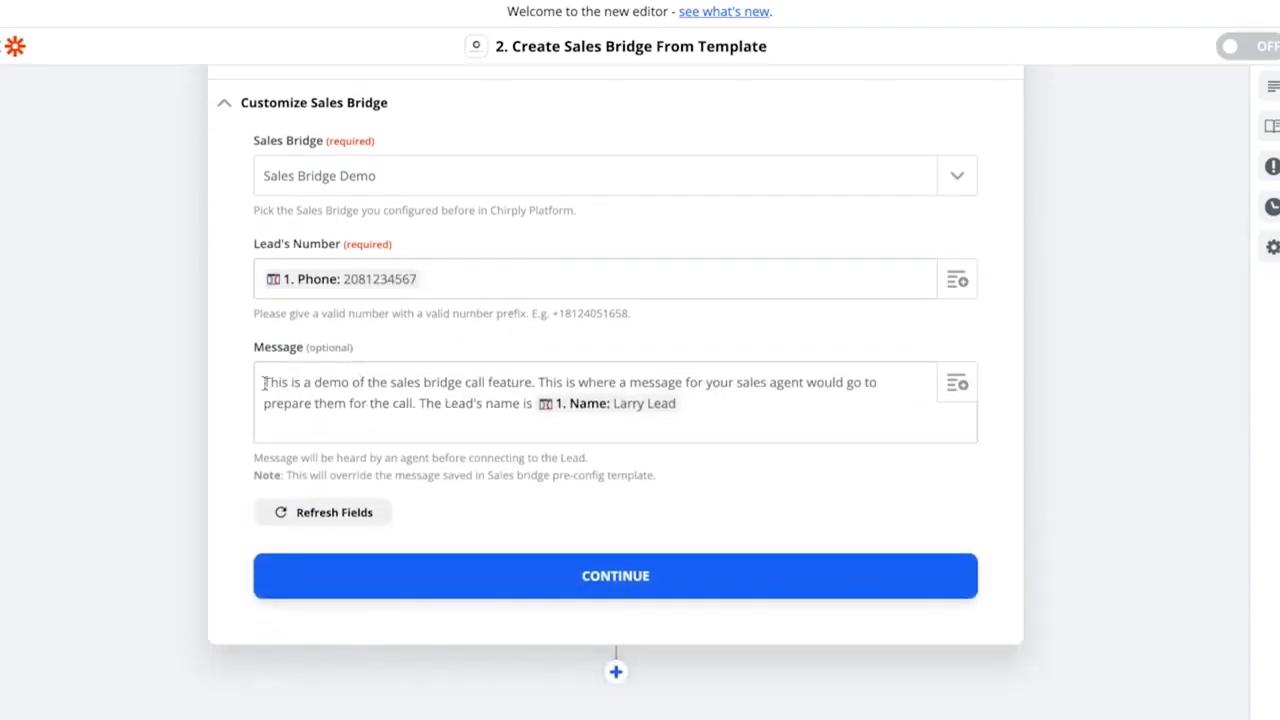
- Compare the action's Message text with the template's message in Chirply's Edit Sales Bridge dialog
{"action": "left_click_drag", "start_coordinate": [262, 382], "coordinate": [421, 410]}
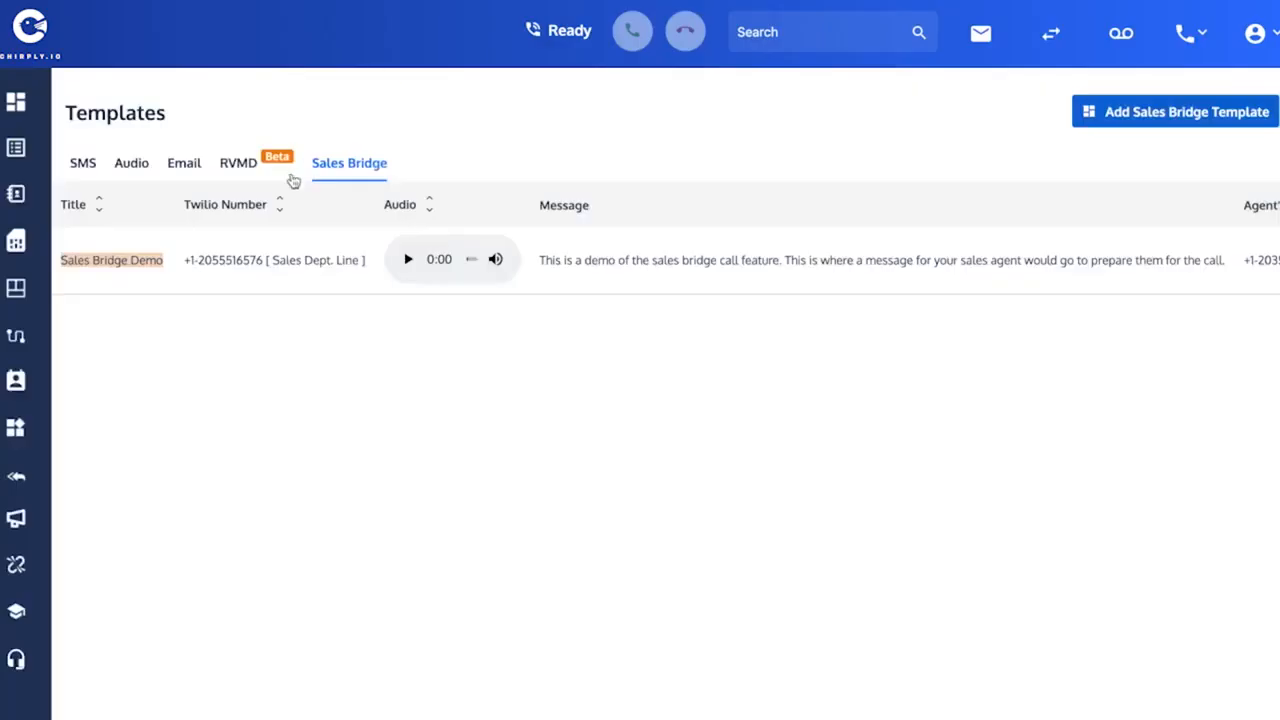
{"action": "scroll", "coordinate": [889, 283], "scroll_direction": "right", "scroll_amount": 3}
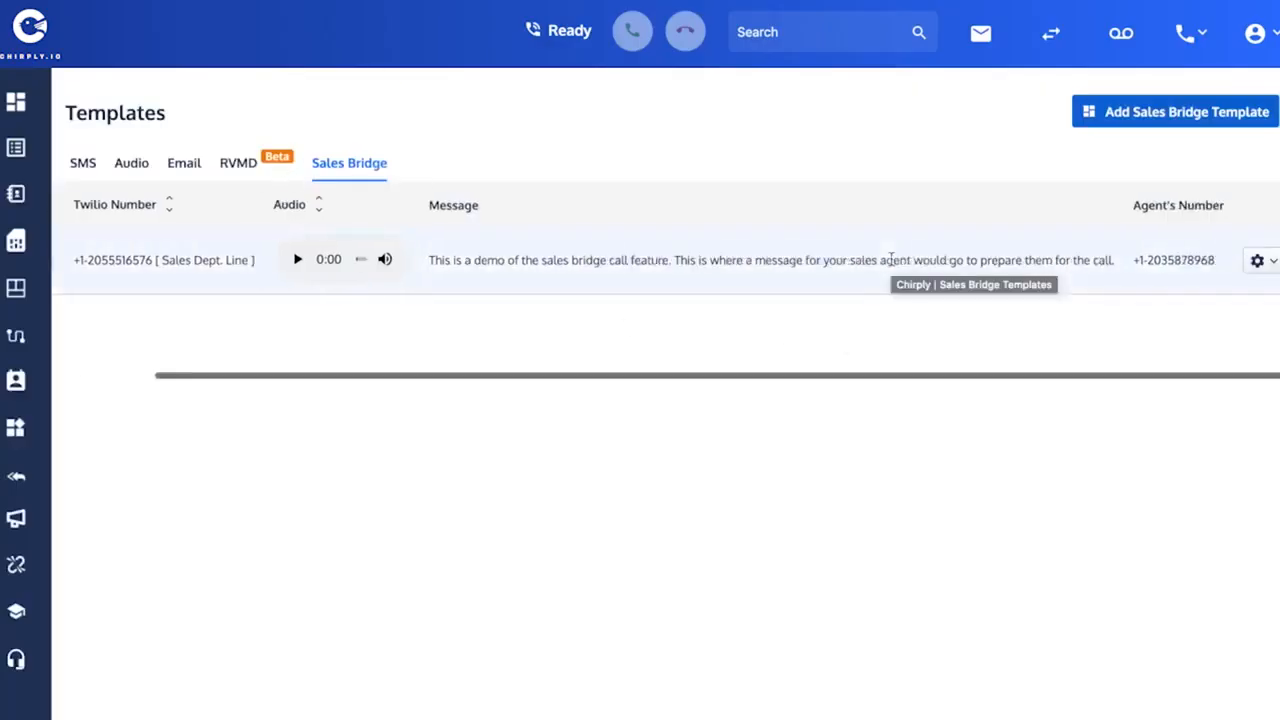
{"action": "mouse_move", "coordinate": [1261, 267]}
{"action": "left_click", "coordinate": [1201, 297]}
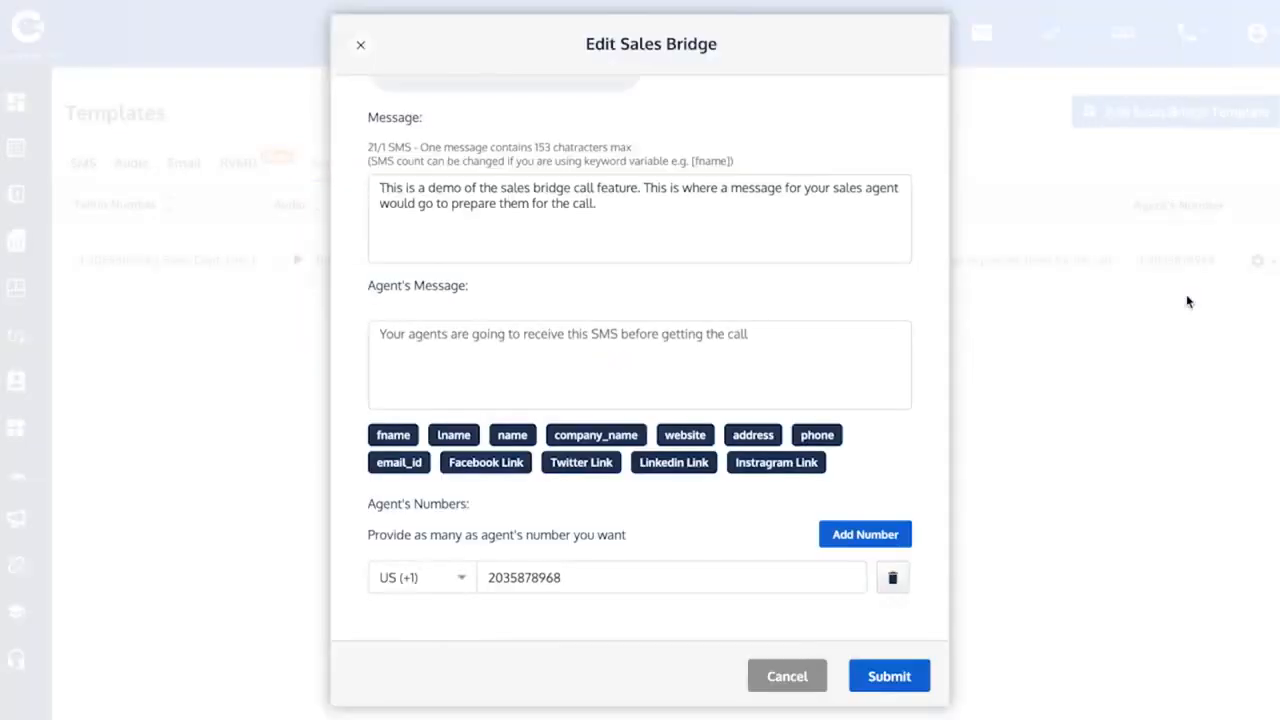
{"action": "scroll", "coordinate": [577, 311], "scroll_direction": "up", "scroll_amount": 2}
{"action": "scroll", "coordinate": [577, 311], "scroll_direction": "up", "scroll_amount": 1}
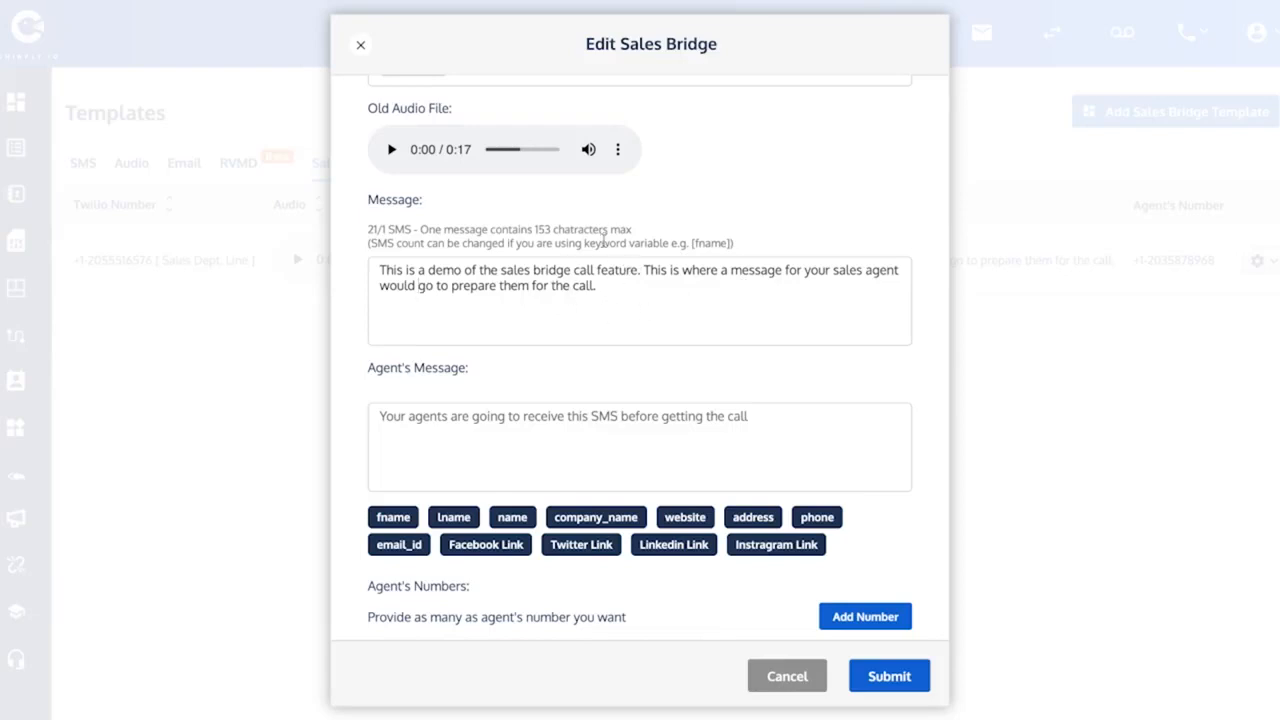
{"action": "left_click_drag", "start_coordinate": [382, 269], "coordinate": [618, 288]}
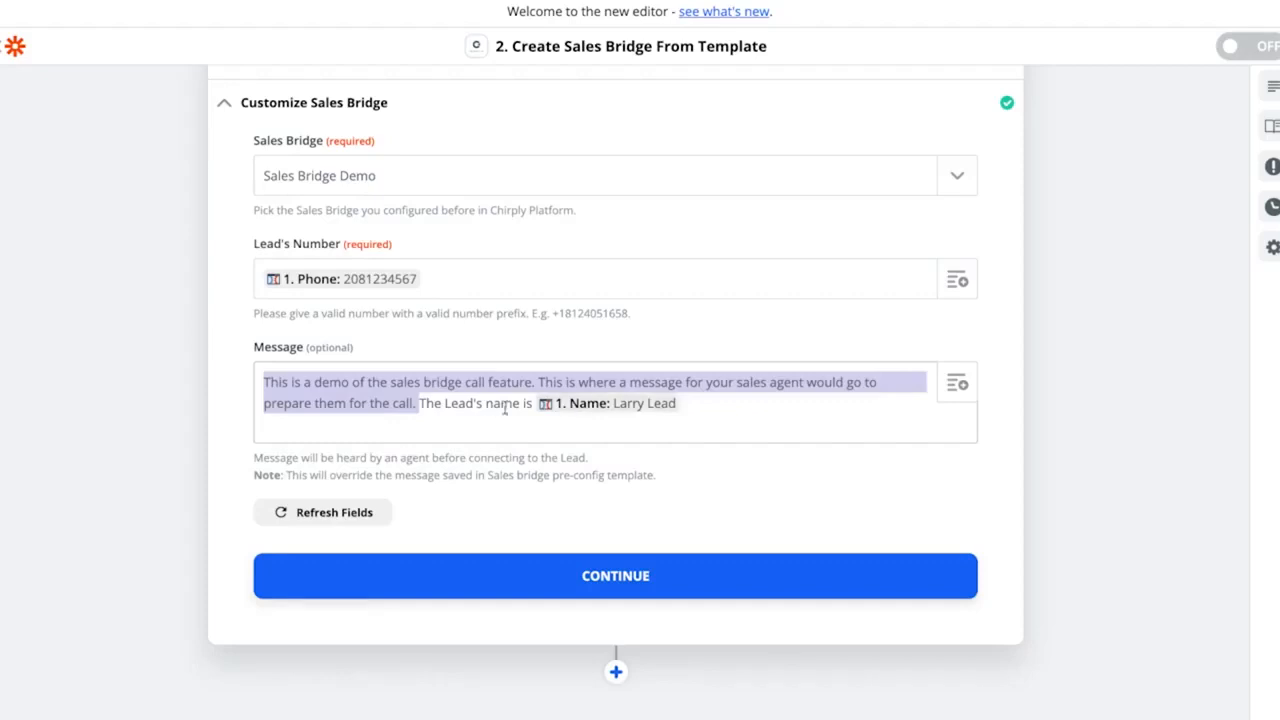
{"action": "left_click", "coordinate": [458, 392]}
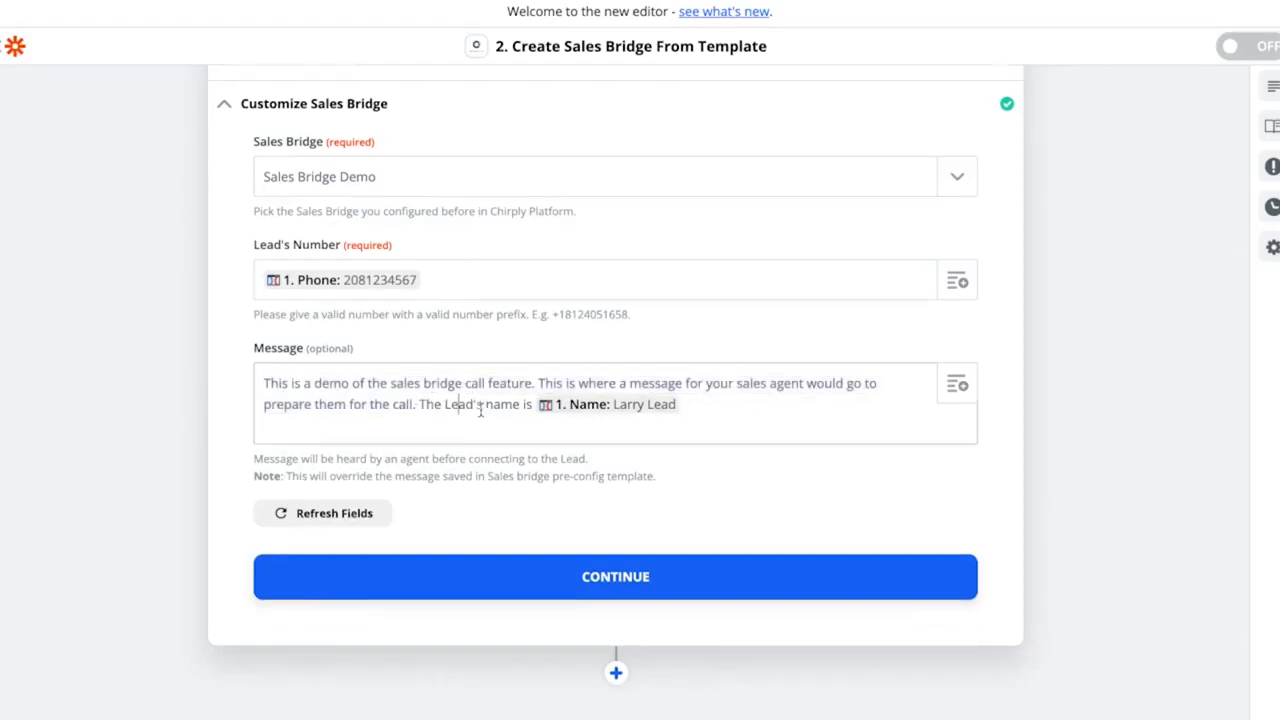
{"action": "scroll", "coordinate": [480, 410], "scroll_direction": "up", "scroll_amount": 1}
{"action": "left_click_drag", "start_coordinate": [420, 423], "coordinate": [522, 424]}
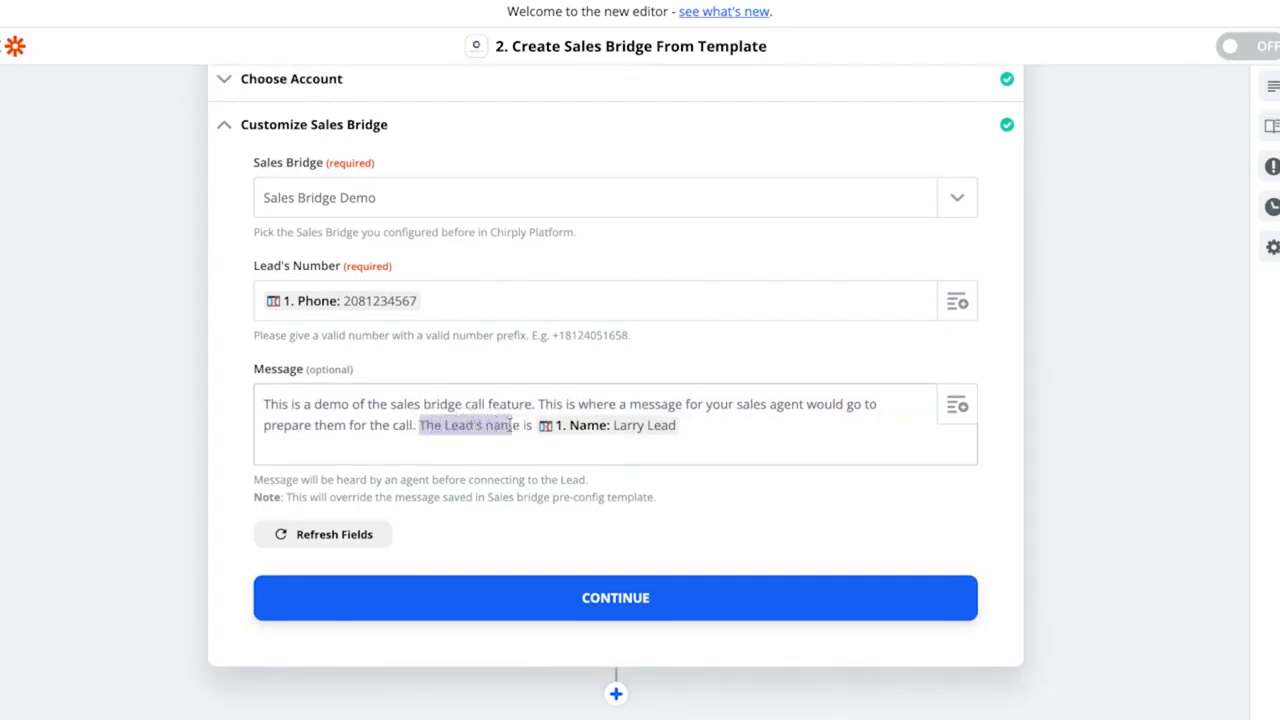
{"action": "left_click", "coordinate": [811, 423]}
{"action": "left_click", "coordinate": [957, 406]}
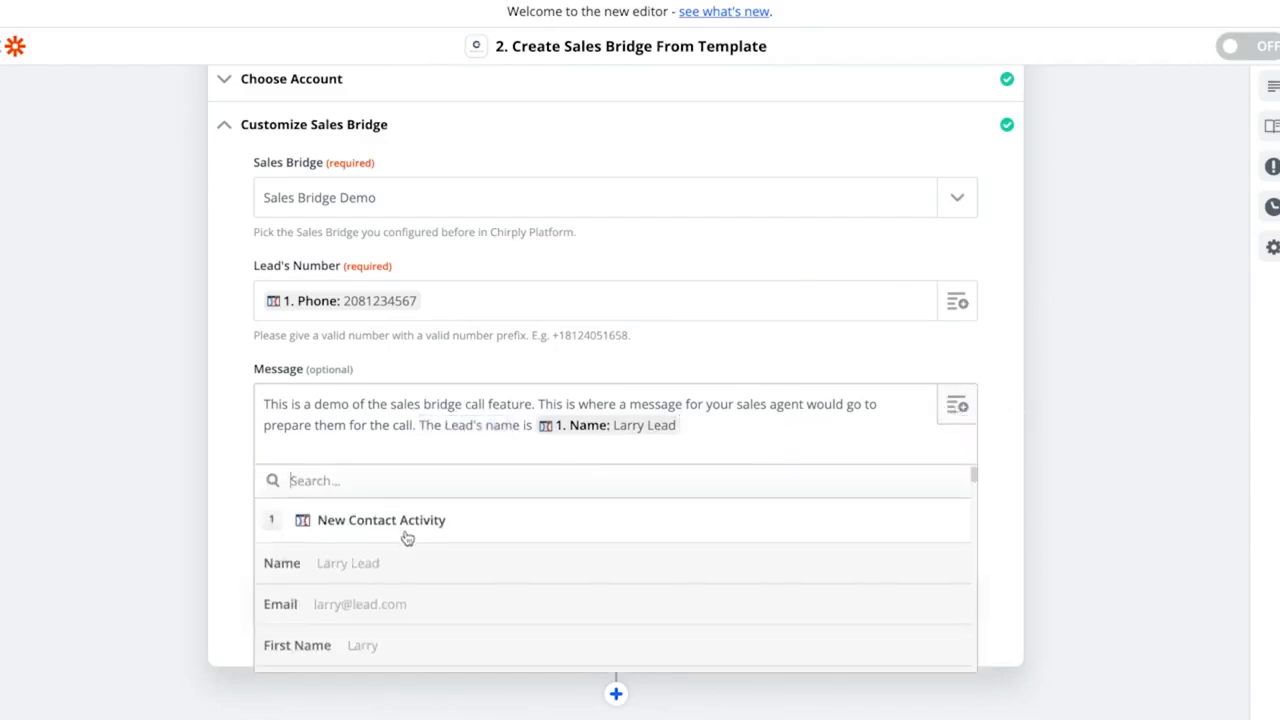
{"action": "left_click", "coordinate": [371, 563]}
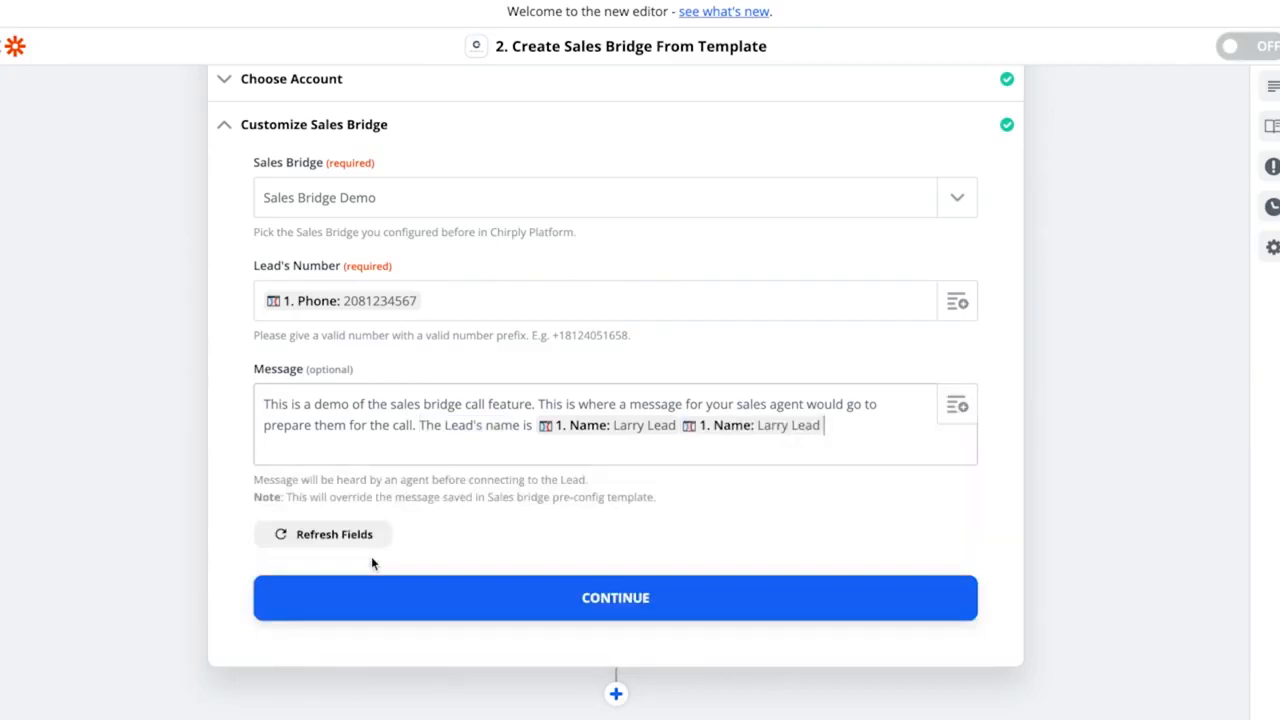
{"action": "key", "text": "BackSpace"}
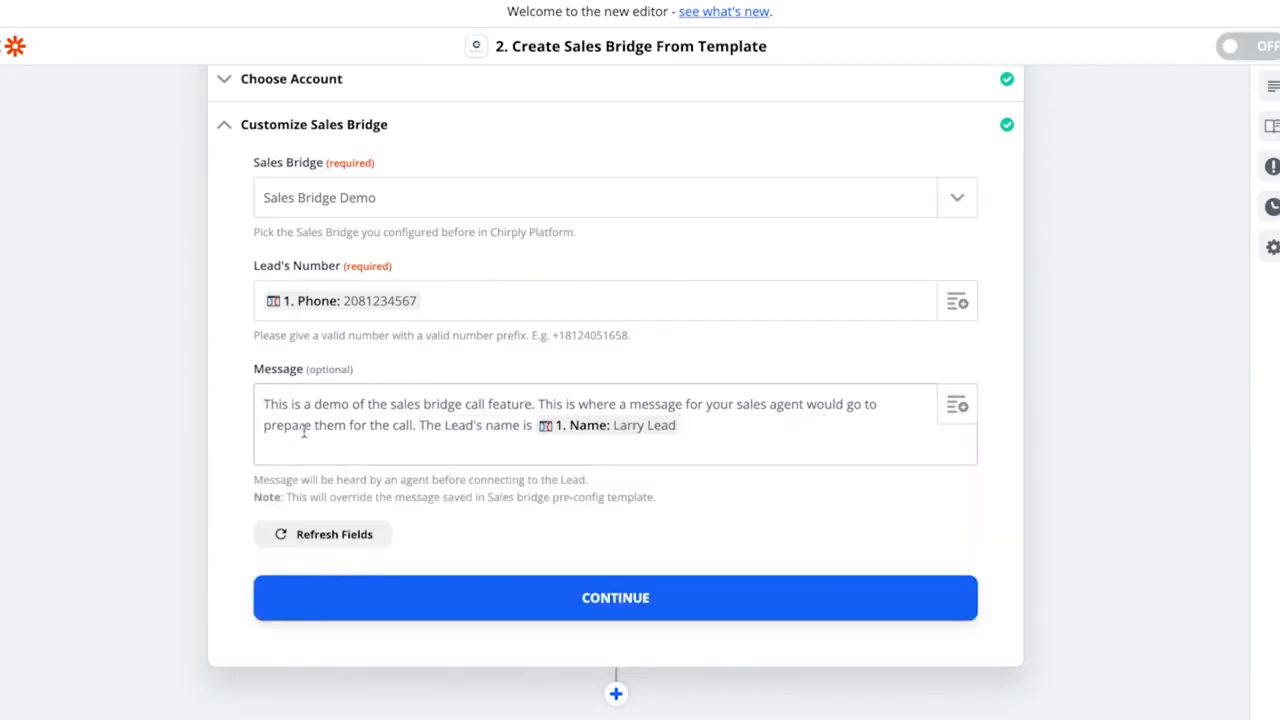
- Continue to test the Create Sales Bridge From Template action
{"action": "left_click_drag", "start_coordinate": [267, 396], "coordinate": [427, 404]}
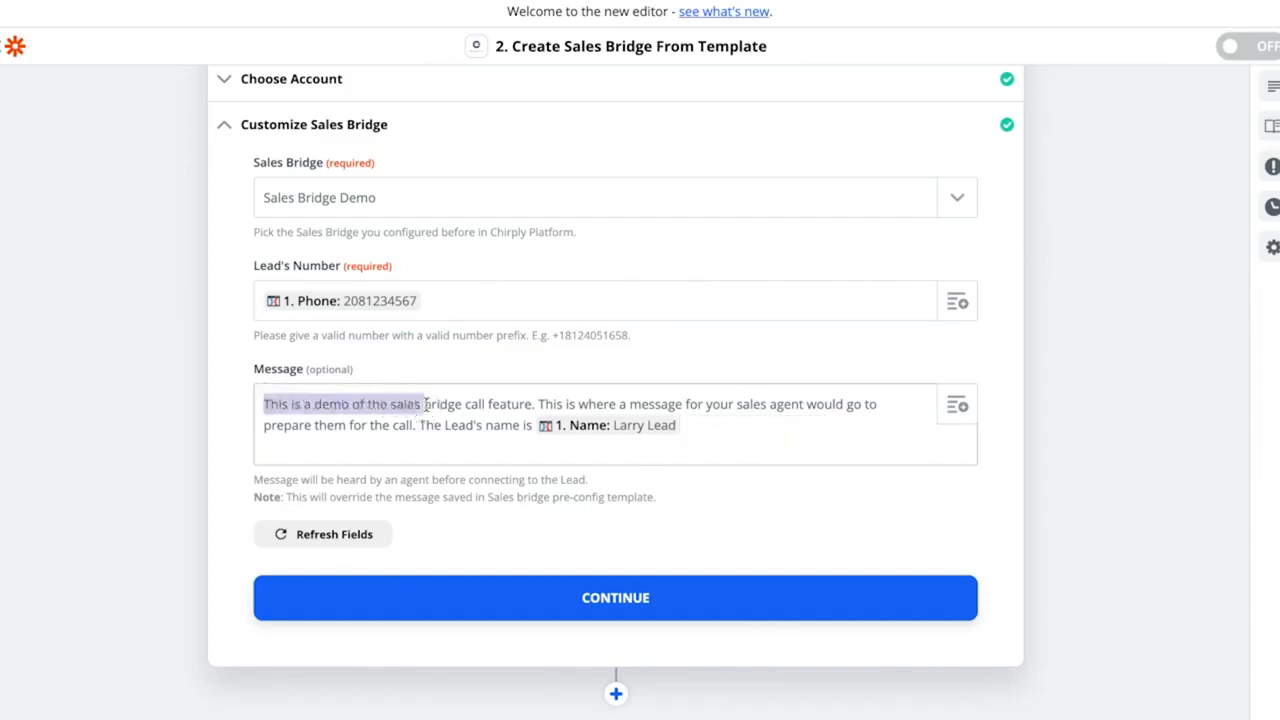
{"action": "left_click", "coordinate": [427, 404]}
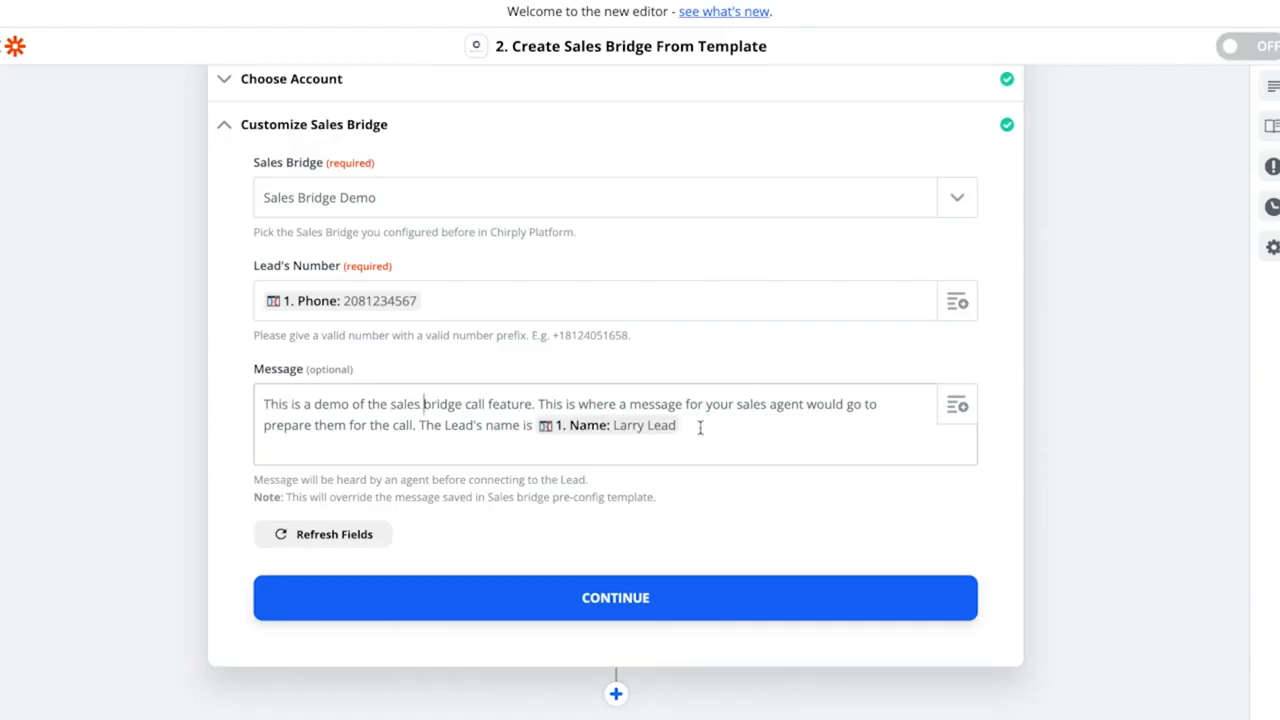
{"action": "scroll", "coordinate": [700, 427], "scroll_direction": "down", "scroll_amount": 1}
{"action": "scroll", "coordinate": [700, 427], "scroll_direction": "down", "scroll_amount": 2}
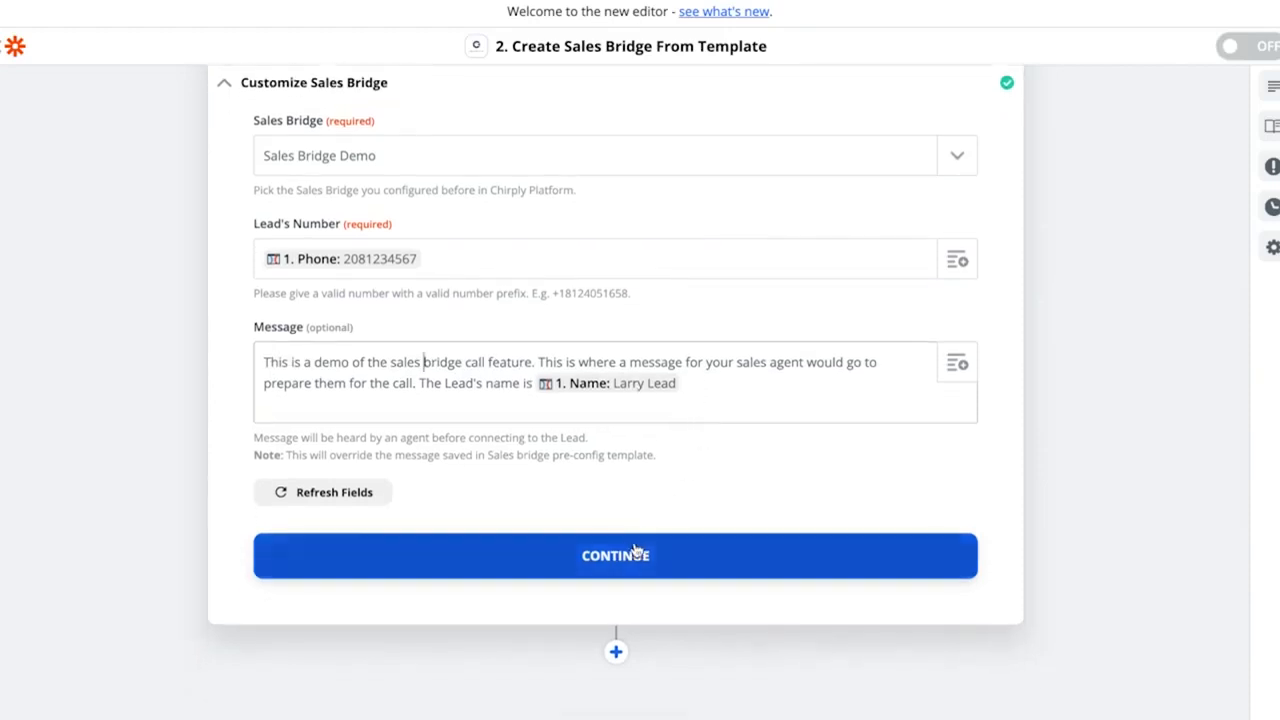
{"action": "left_click", "coordinate": [638, 553]}
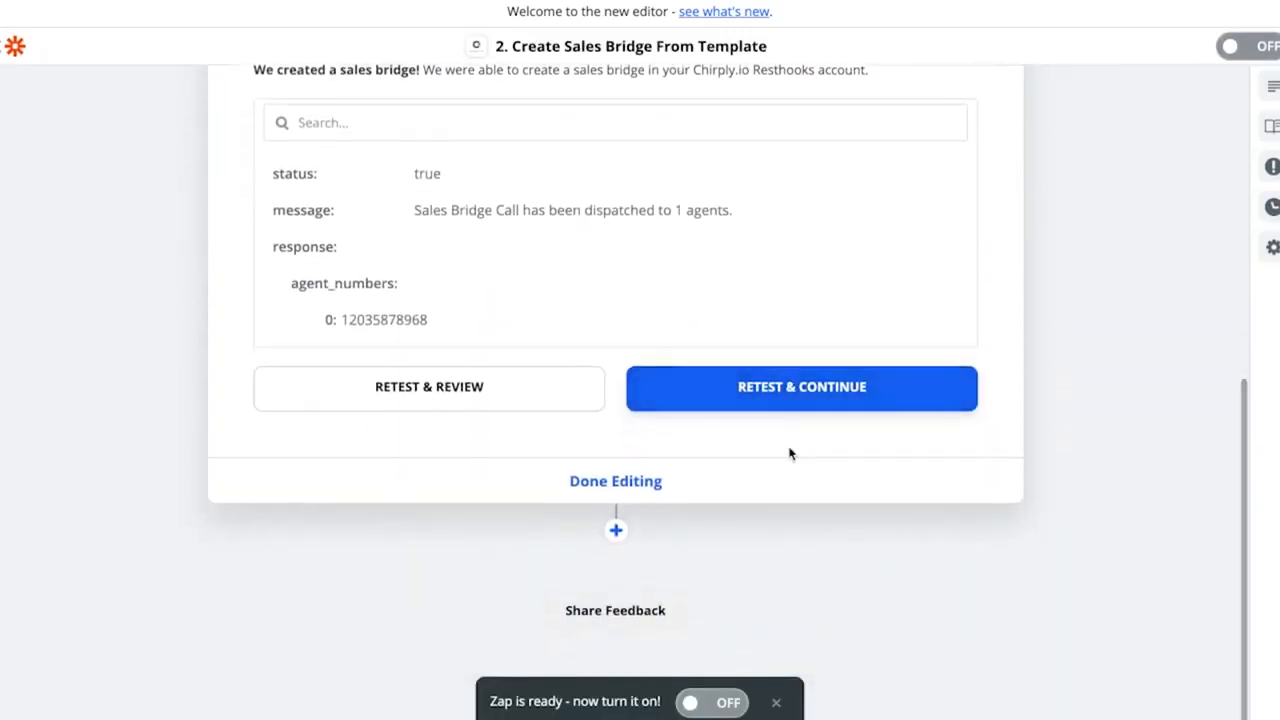
- Finish editing the action step and turn the zap on
{"action": "left_click", "coordinate": [609, 482]}
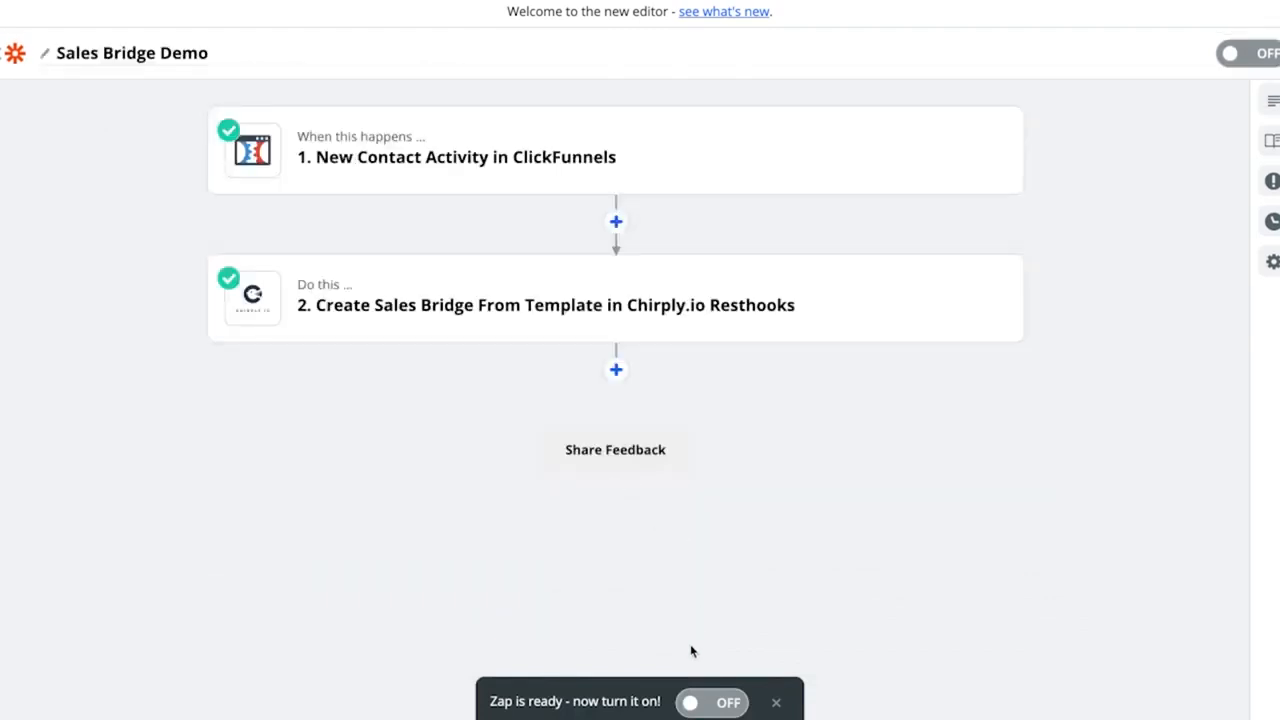
{"action": "left_click", "coordinate": [690, 703]}
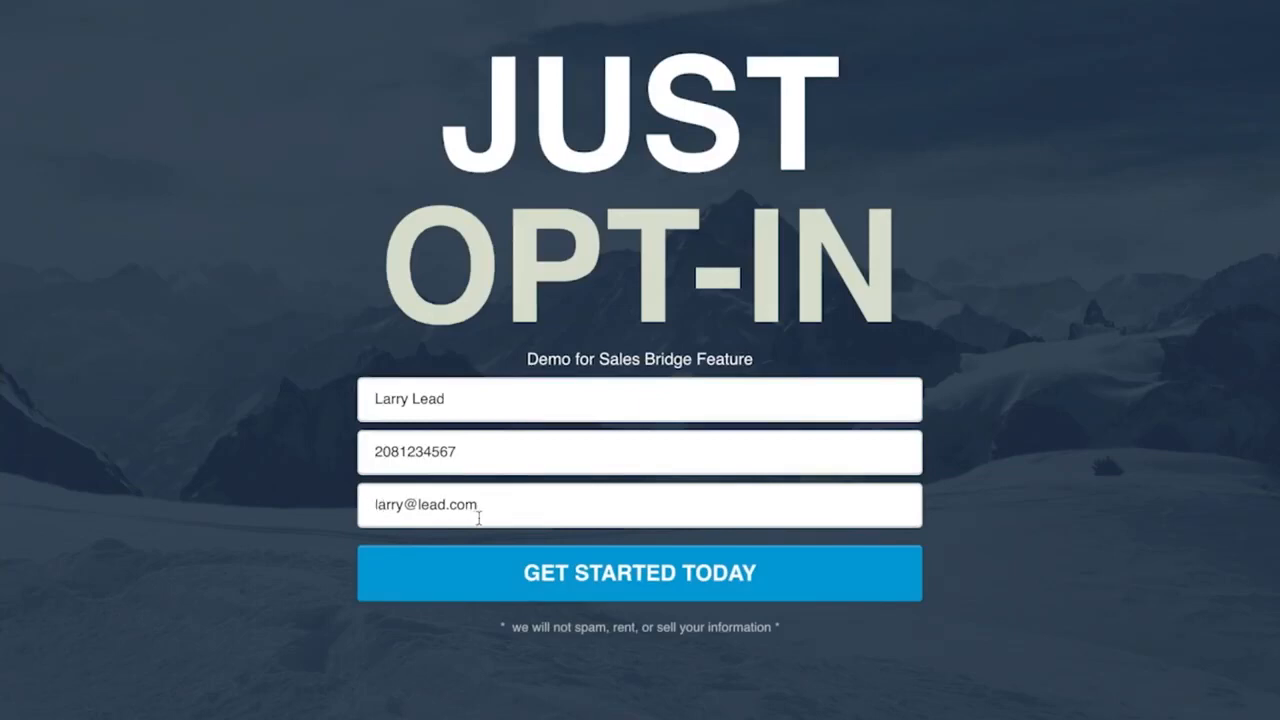
- Submit the demo opt-in form and answer the incoming Sales Bridge call in Chirply
{"action": "left_click", "coordinate": [654, 578]}
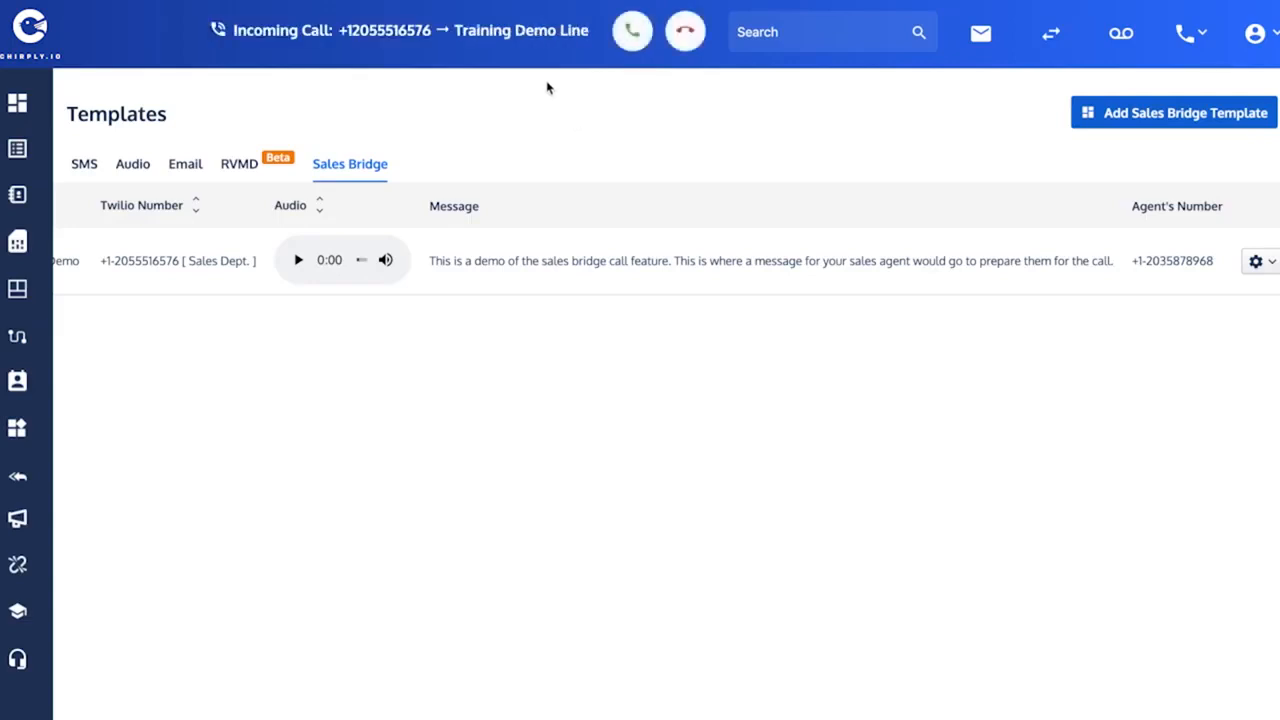
{"action": "left_click", "coordinate": [632, 33]}
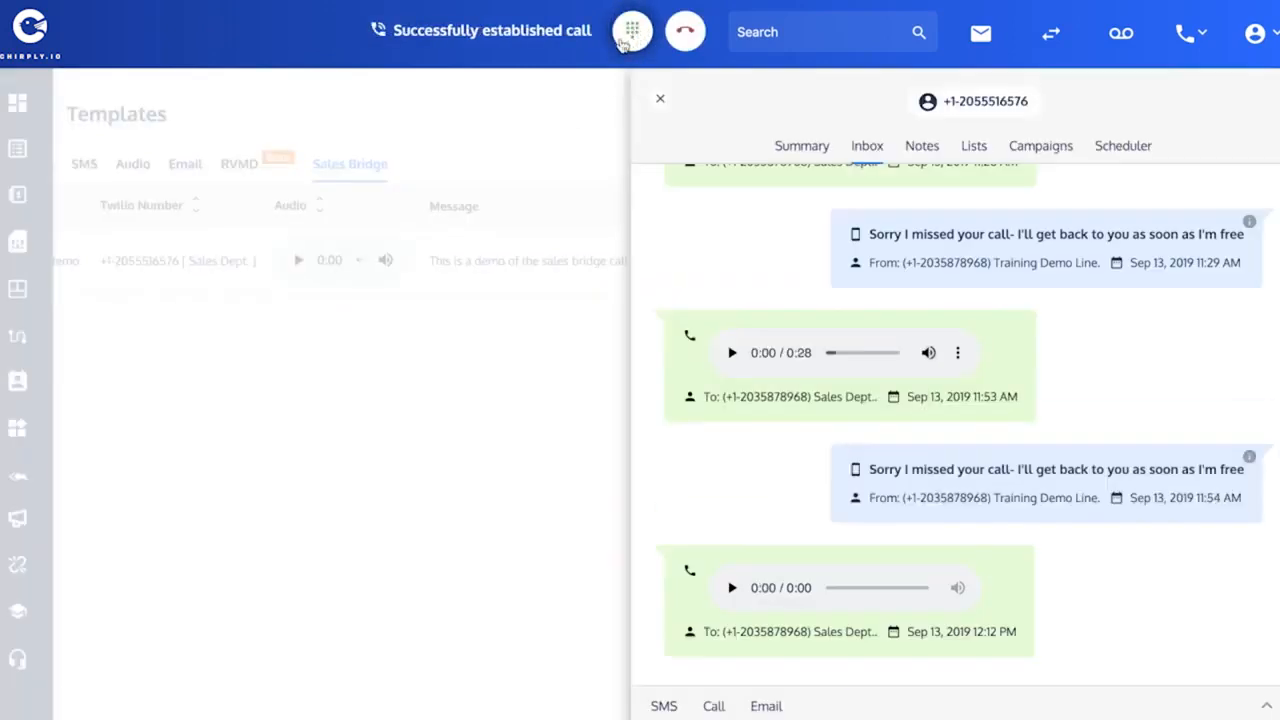
{"action": "key", "text": "XF86AudioRaiseVolume"}
{"action": "key", "text": "XF86AudioRaiseVolume"}
{"action": "key", "text": "XF86AudioRaiseVolume"}
- Open the call keypad and press 1 to connect the Sales Bridge call to the lead
{"action": "left_click", "coordinate": [632, 38]}
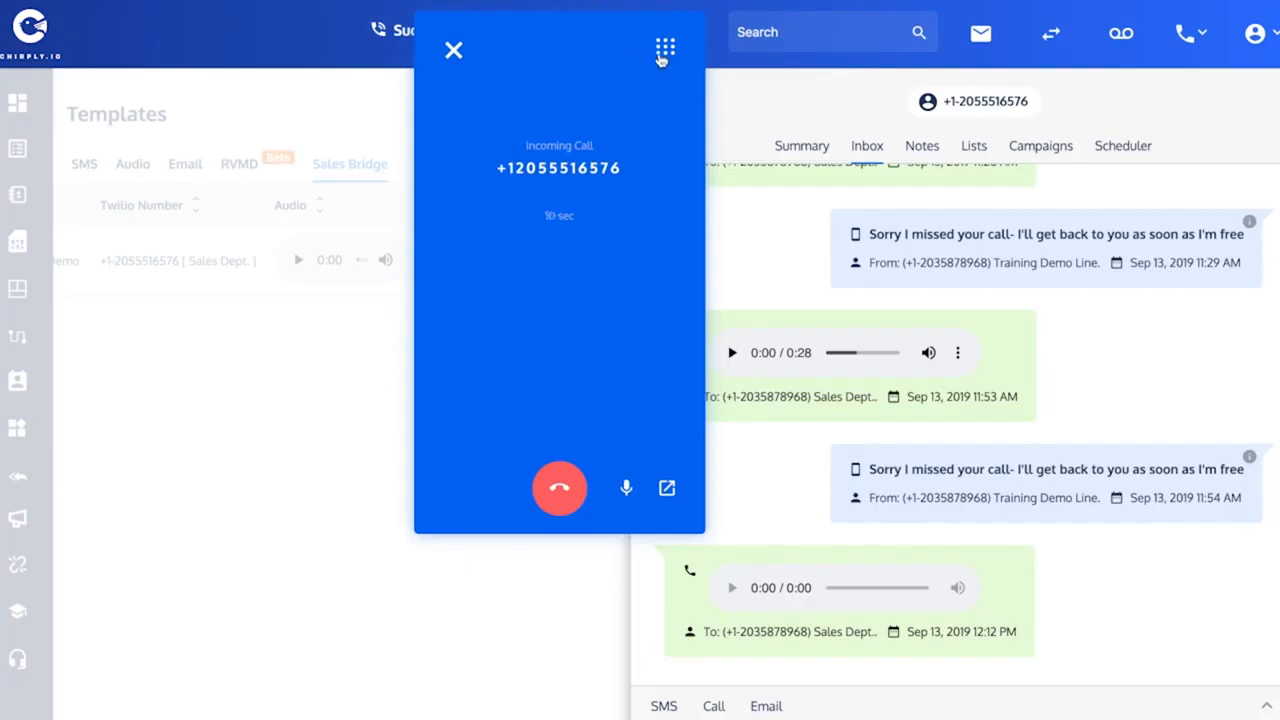
{"action": "left_click", "coordinate": [665, 50]}
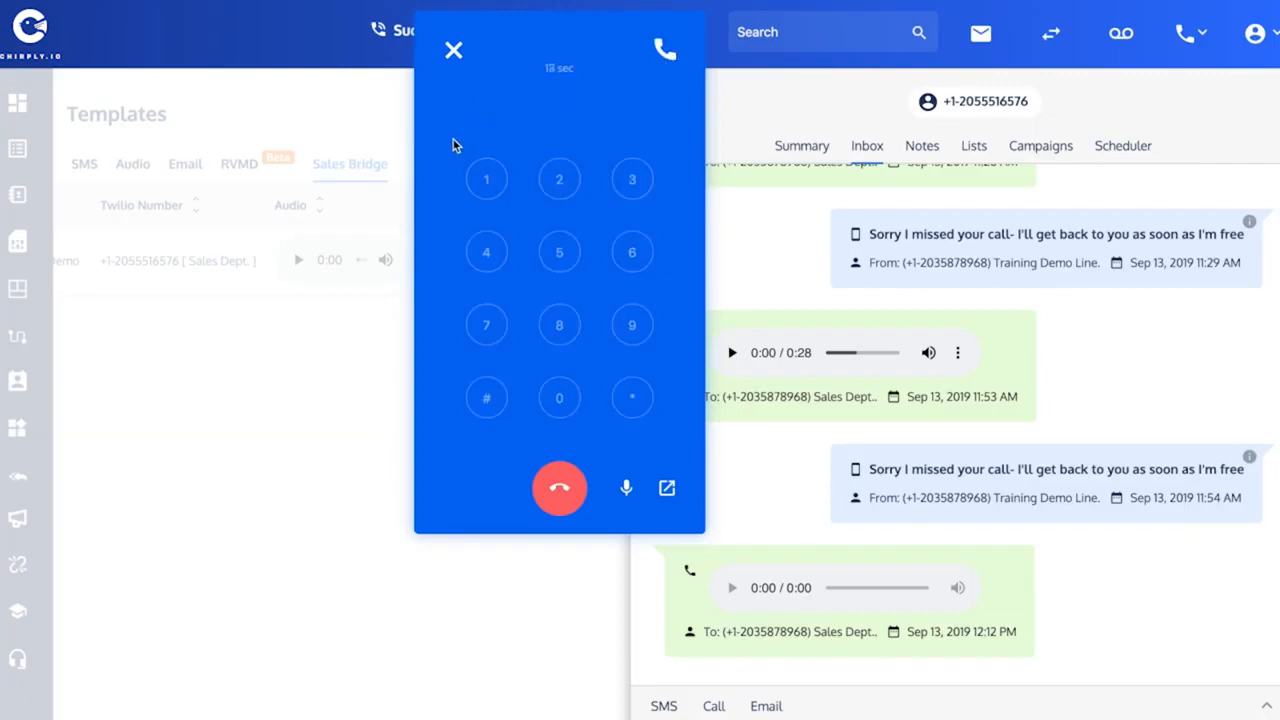
{"action": "left_click", "coordinate": [486, 181]}
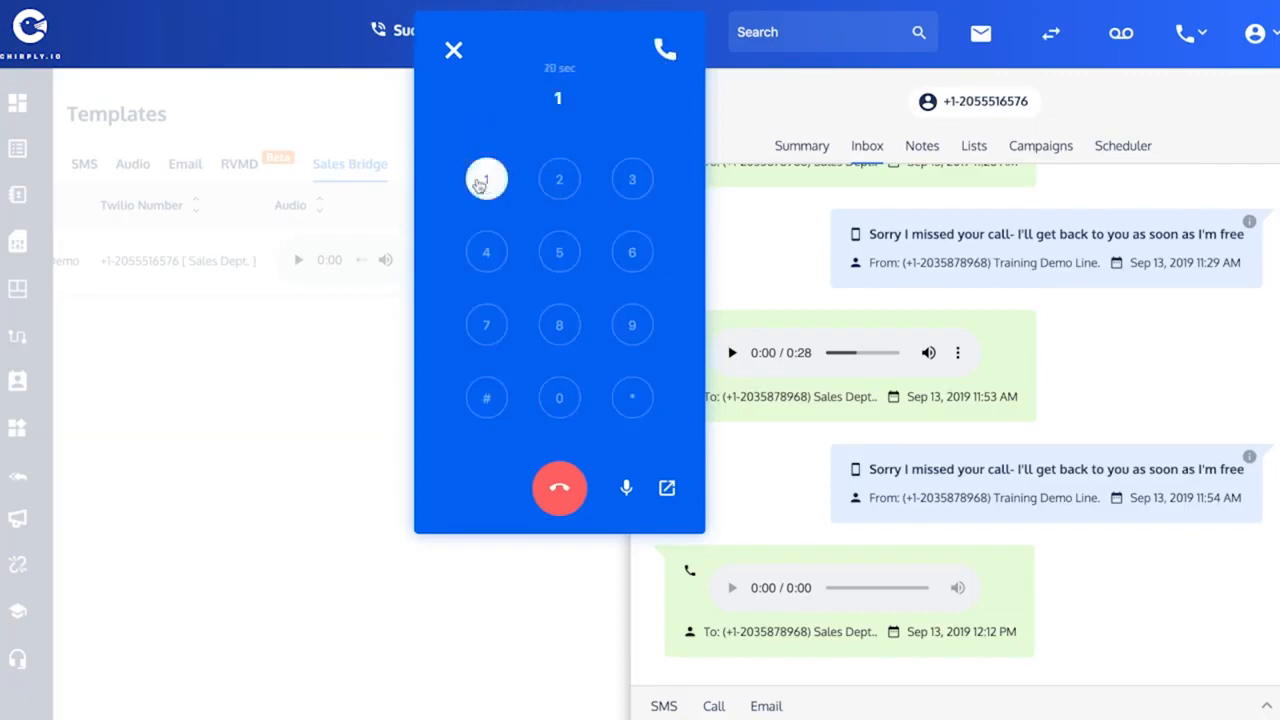
- End the call without saving a disposition and close the contact's conversation panel
{"action": "left_click", "coordinate": [578, 484]}
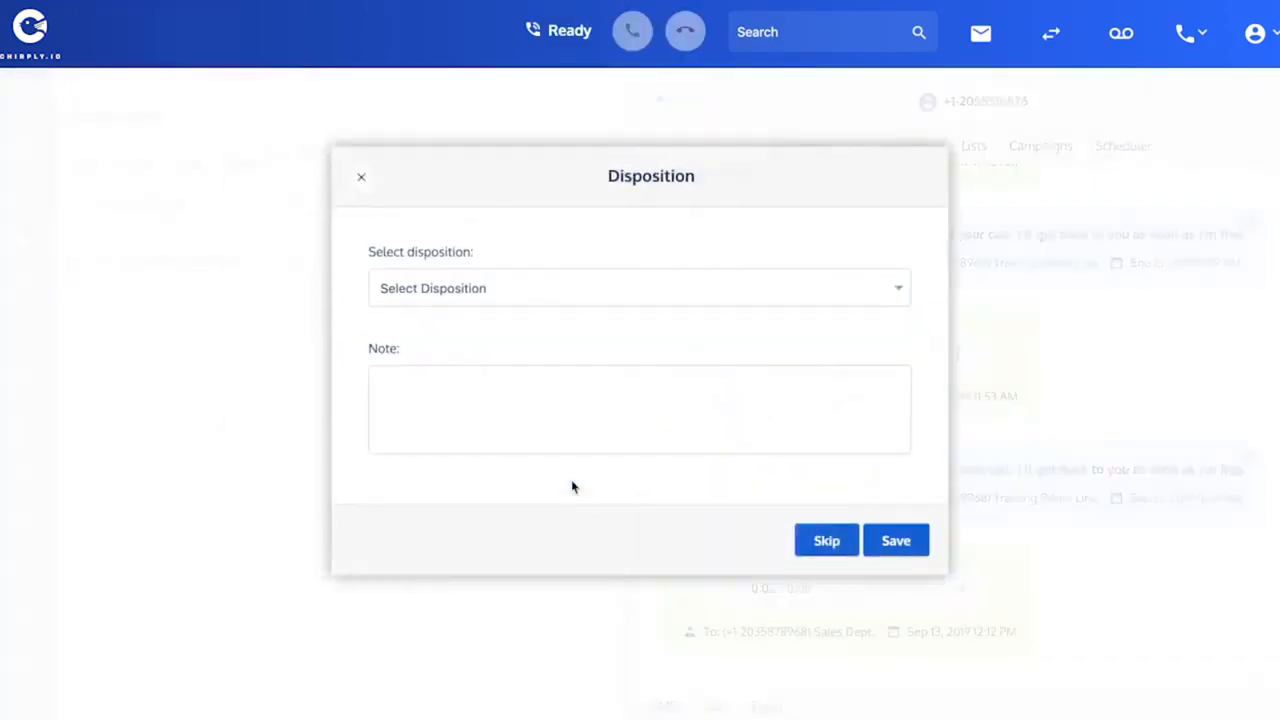
{"action": "left_click", "coordinate": [826, 542]}
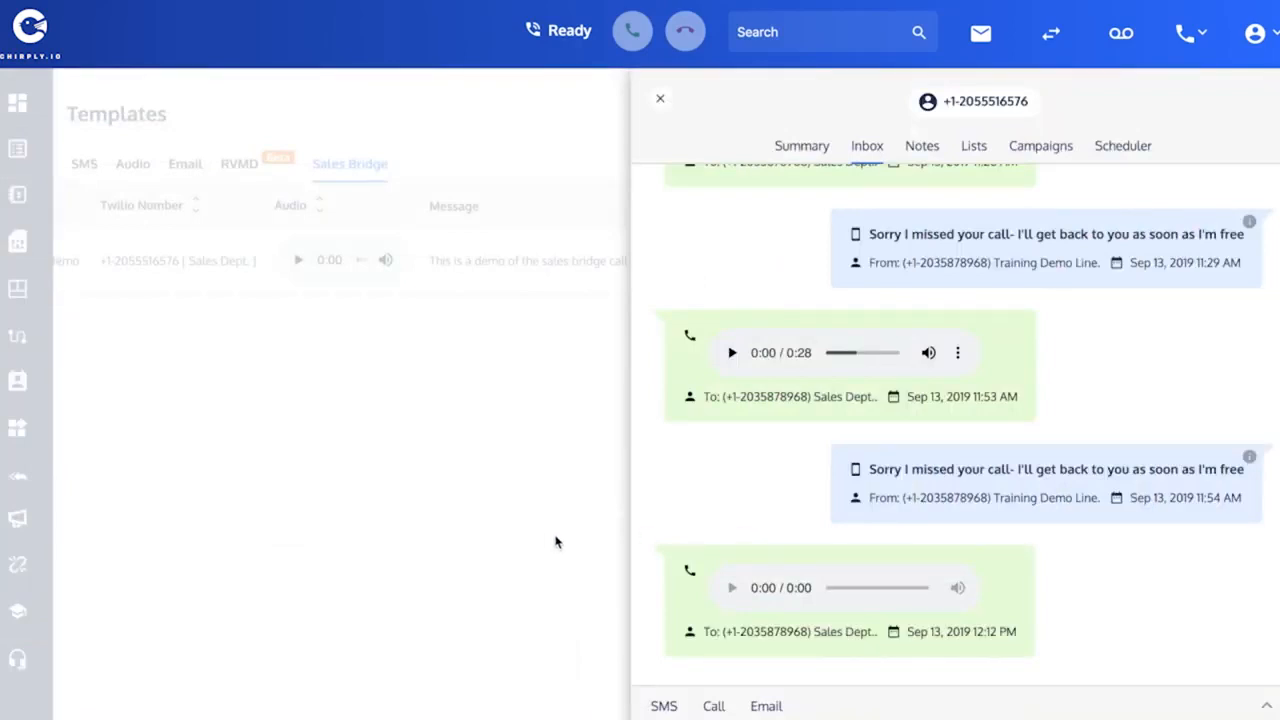
{"action": "left_click", "coordinate": [660, 98]}
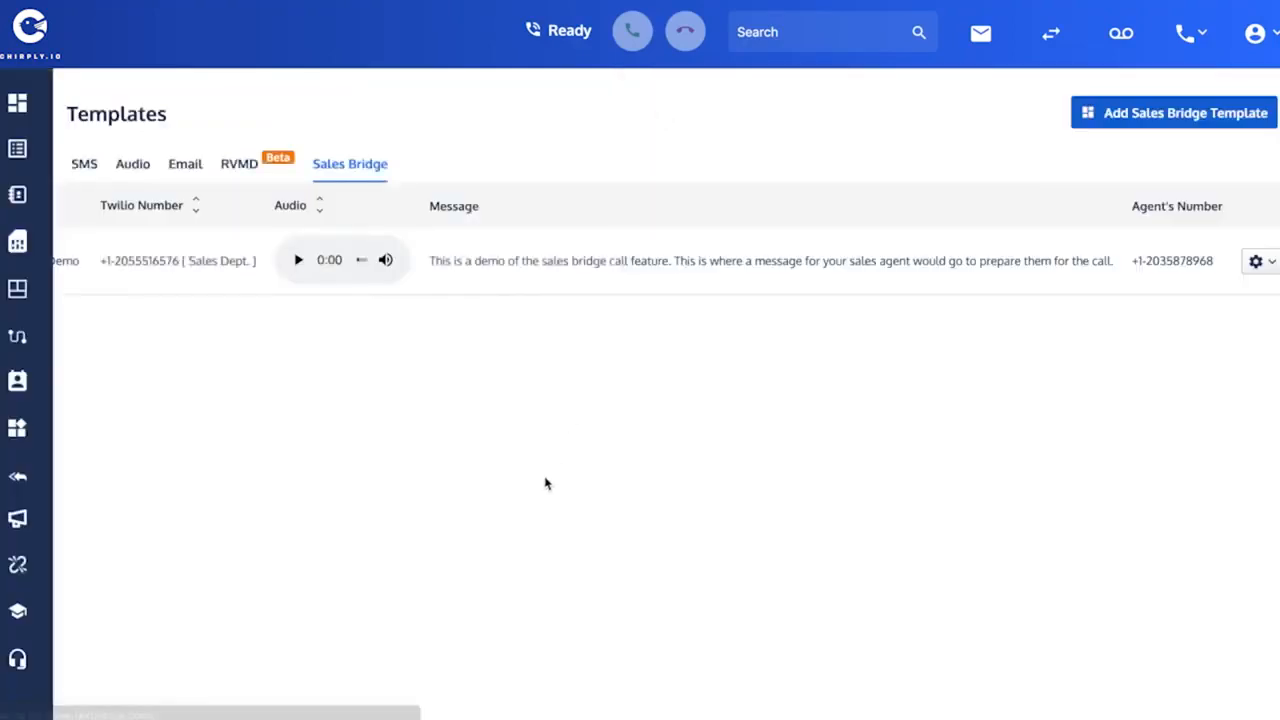